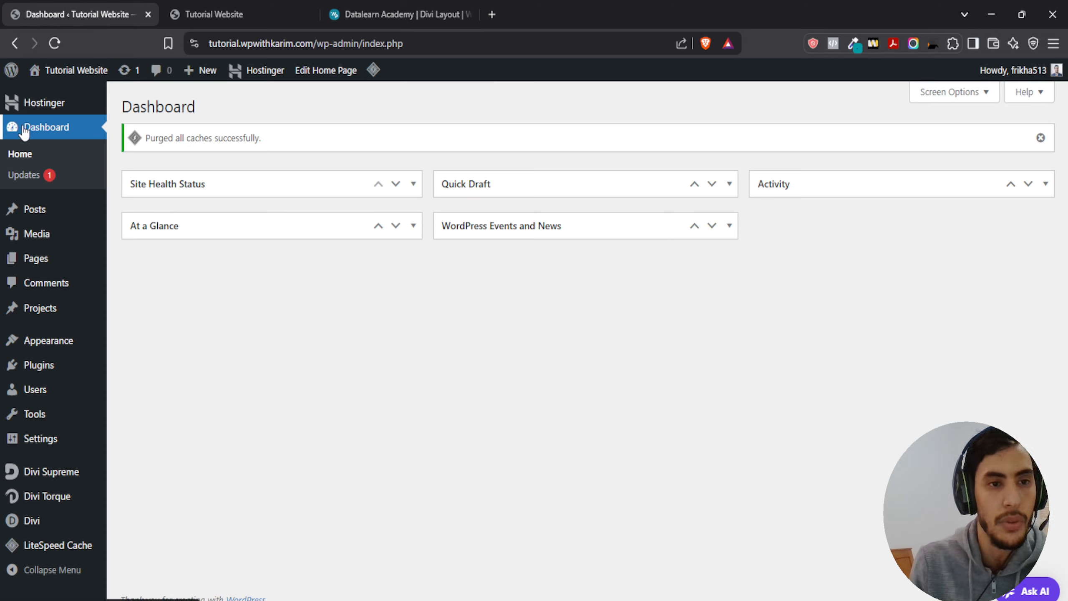
- Check the installed WordPress themes, and open the Divi Theme Builder
mouse_move(54, 342)
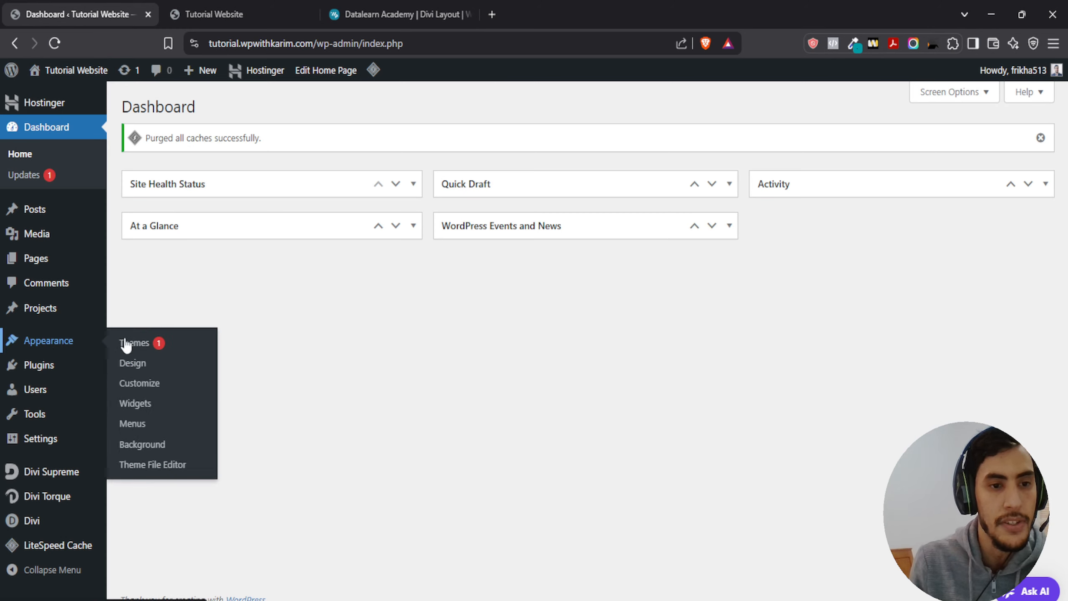
left_click(148, 348)
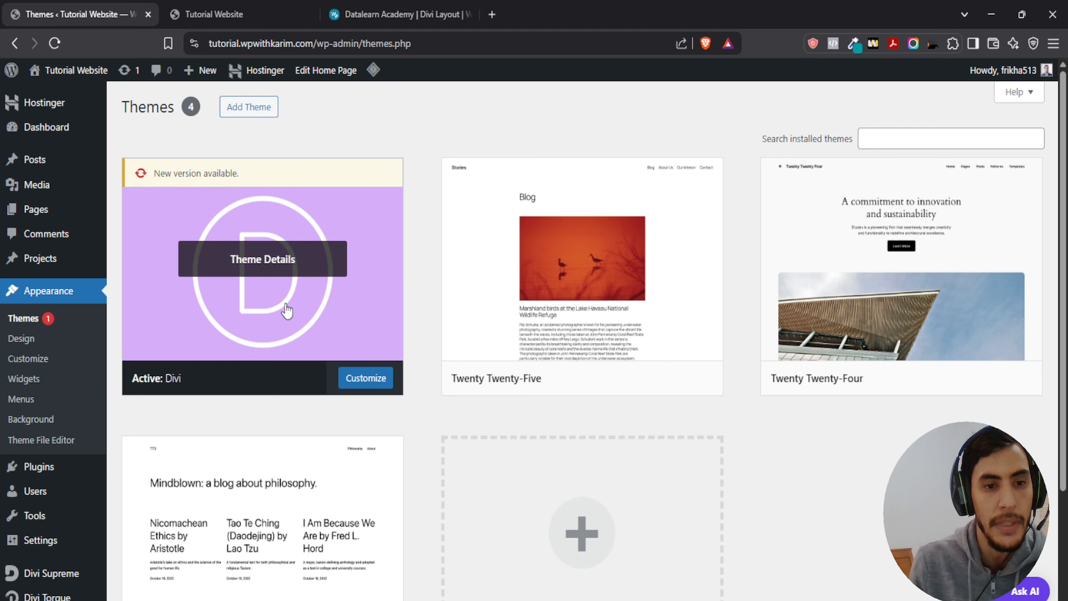
scroll(24, 316, "down", 3)
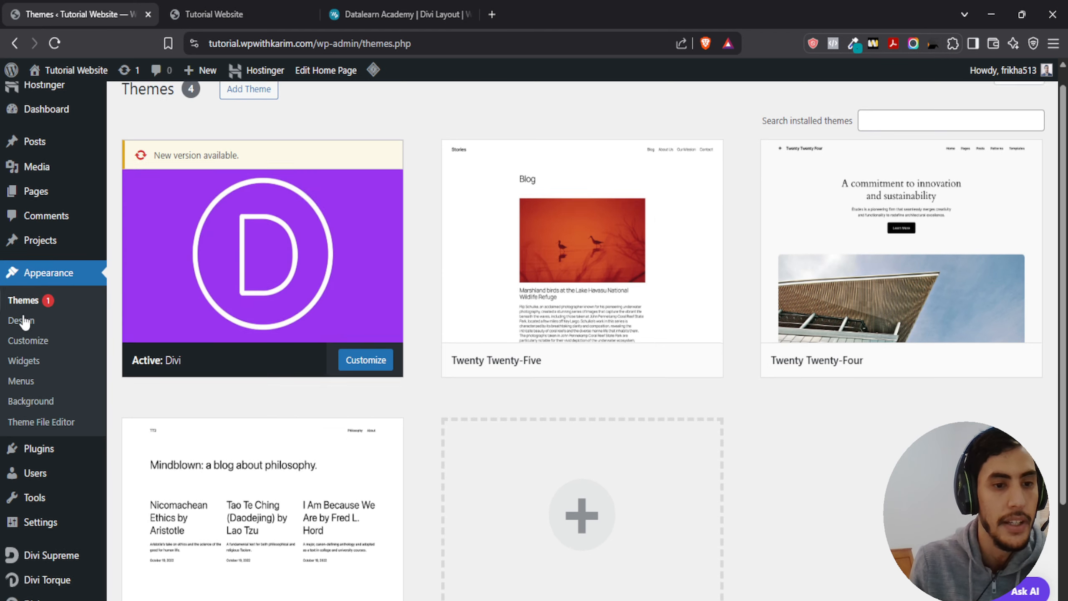
mouse_move(40, 548)
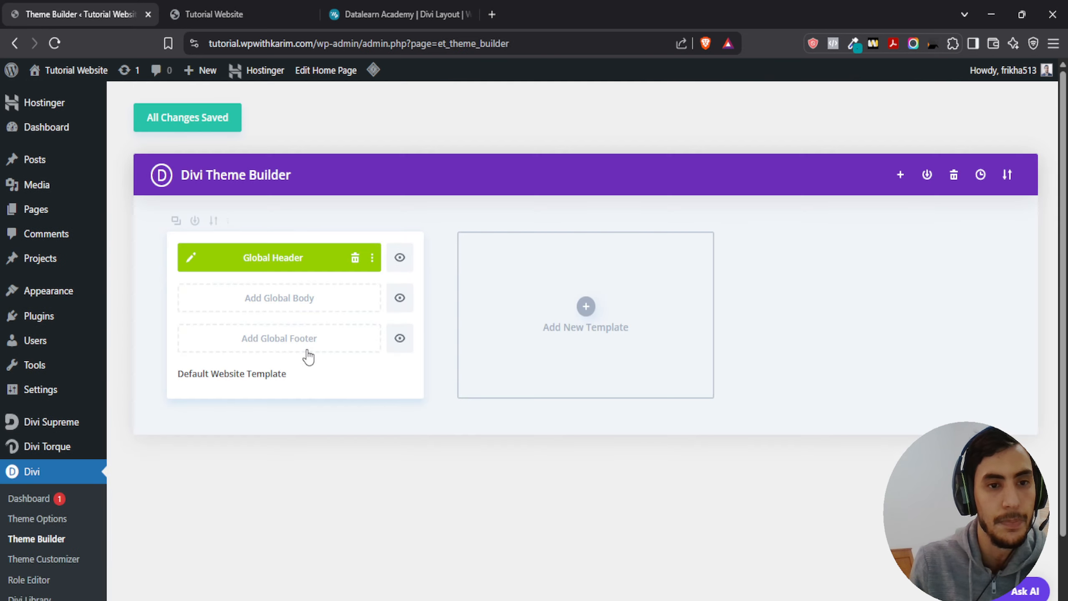
scroll(269, 361, "down", 1)
scroll(274, 207, "up", 2)
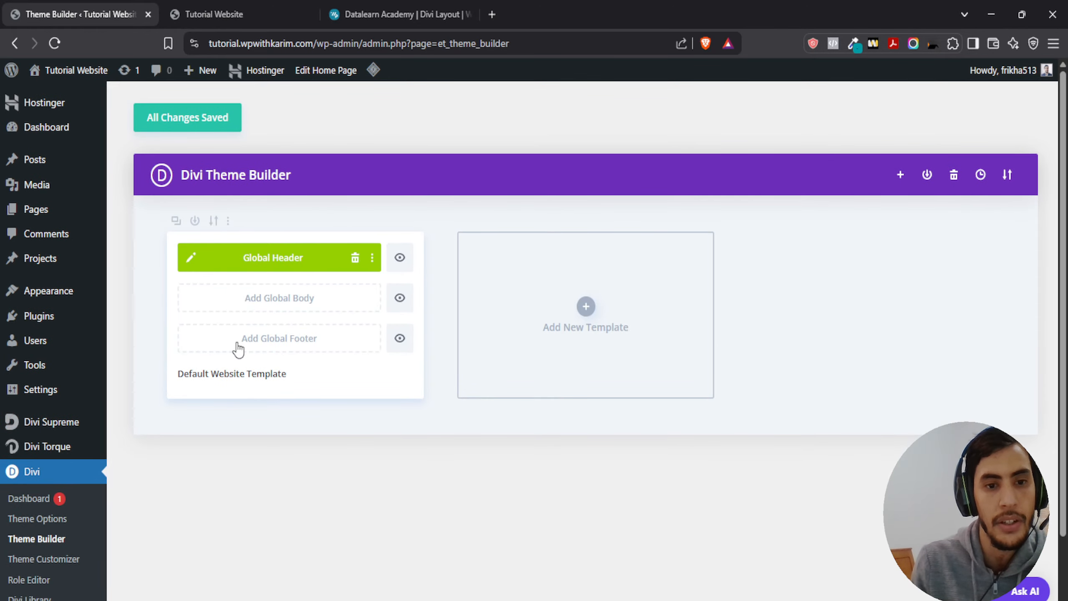
- Review the live tutorial site down to the default footer at the end of the page
left_click(219, 14)
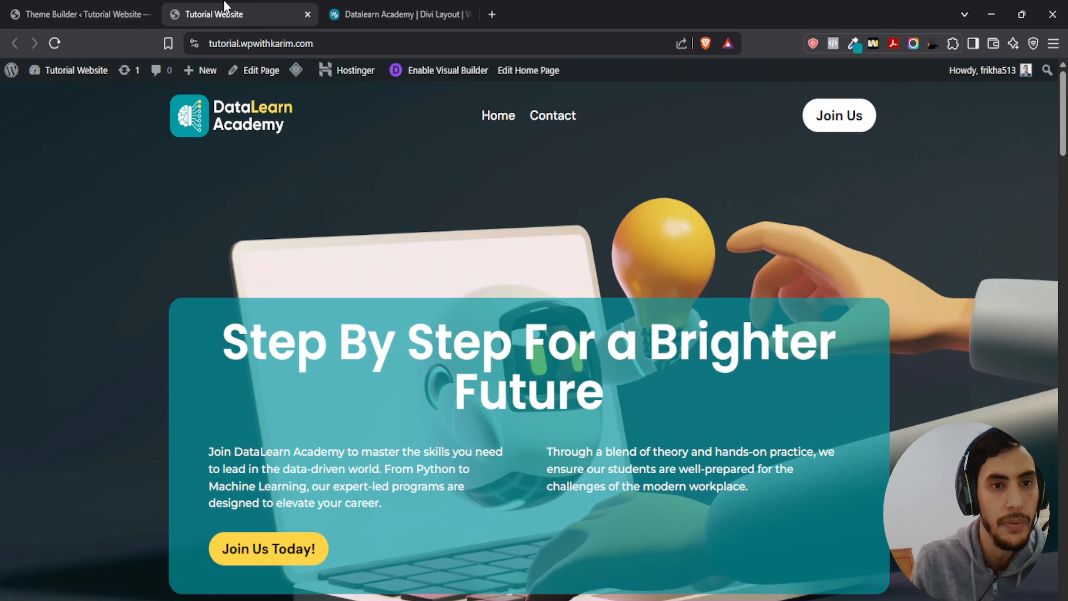
scroll(266, 281, "down", 10)
scroll(266, 282, "down", 15)
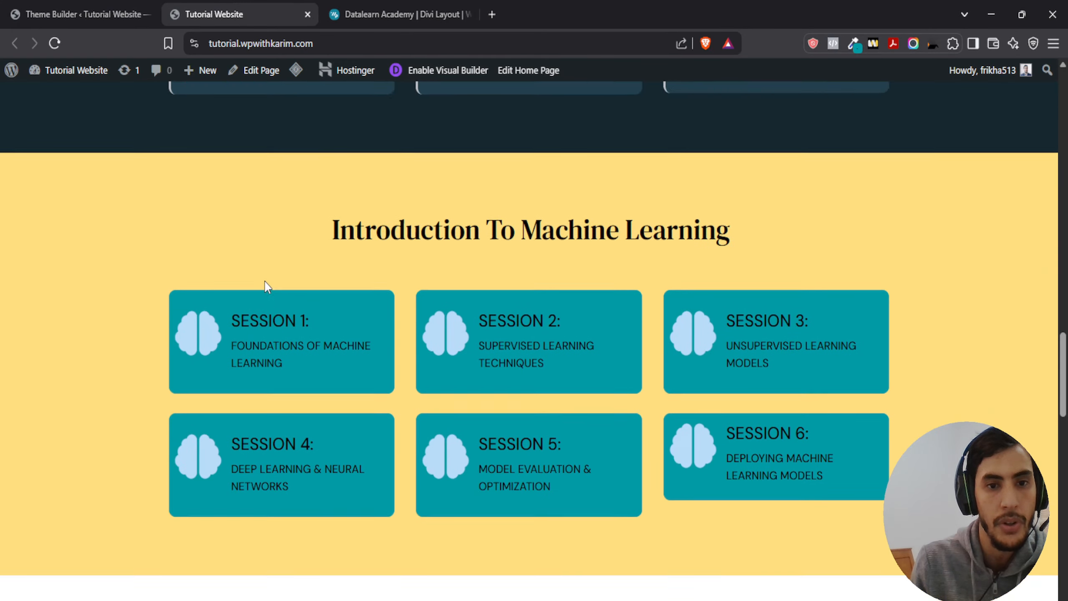
scroll(107, 244, "down", 5)
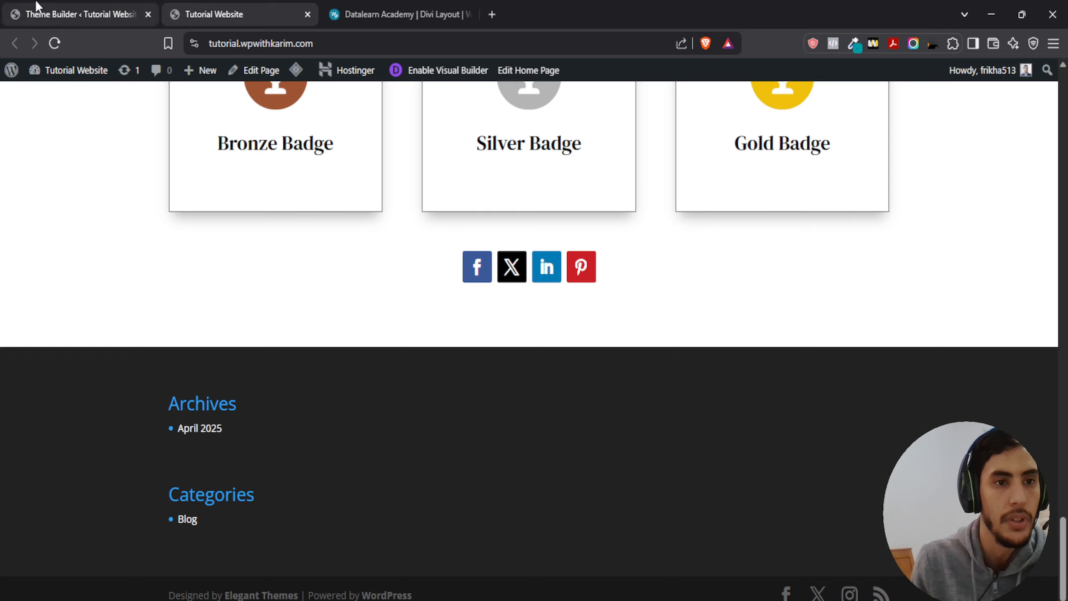
- Start building a global footer from scratch for the default website template and insert a row of four equal columns
left_click(64, 6)
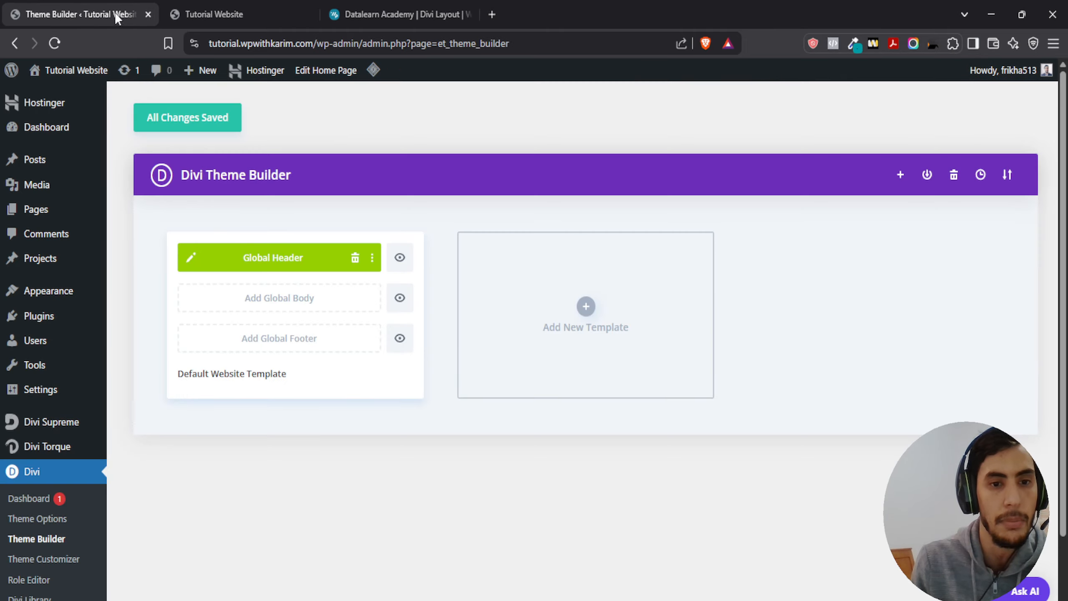
left_click(261, 341)
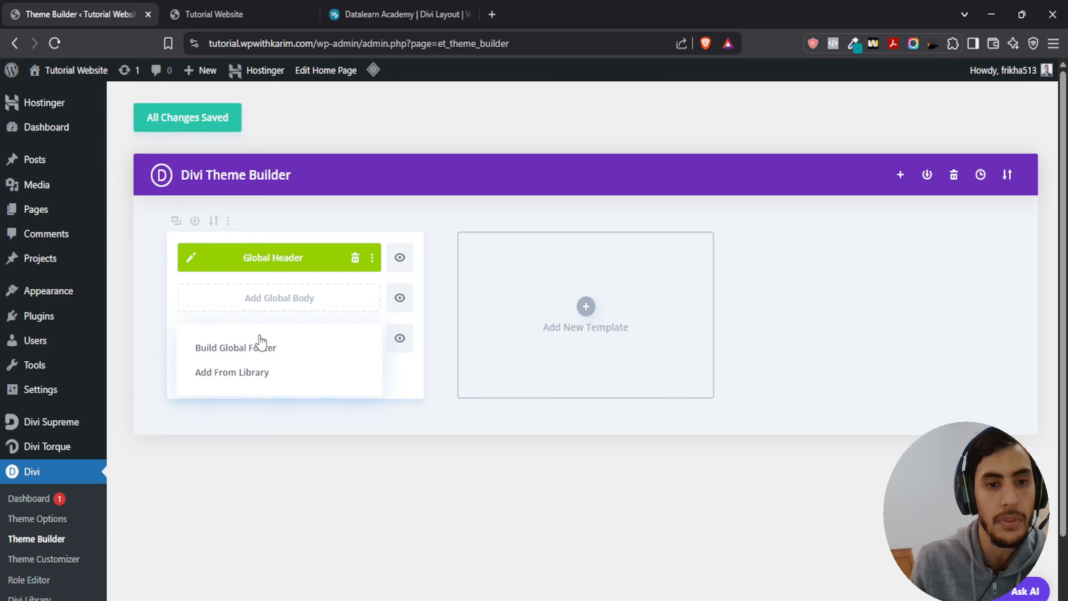
left_click(214, 349)
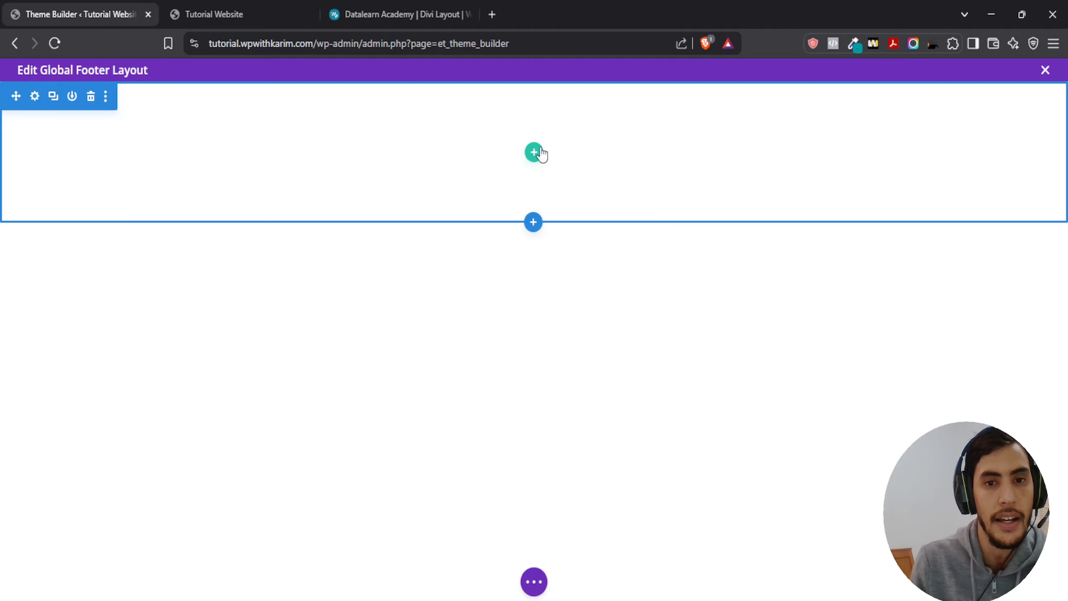
left_click(532, 157)
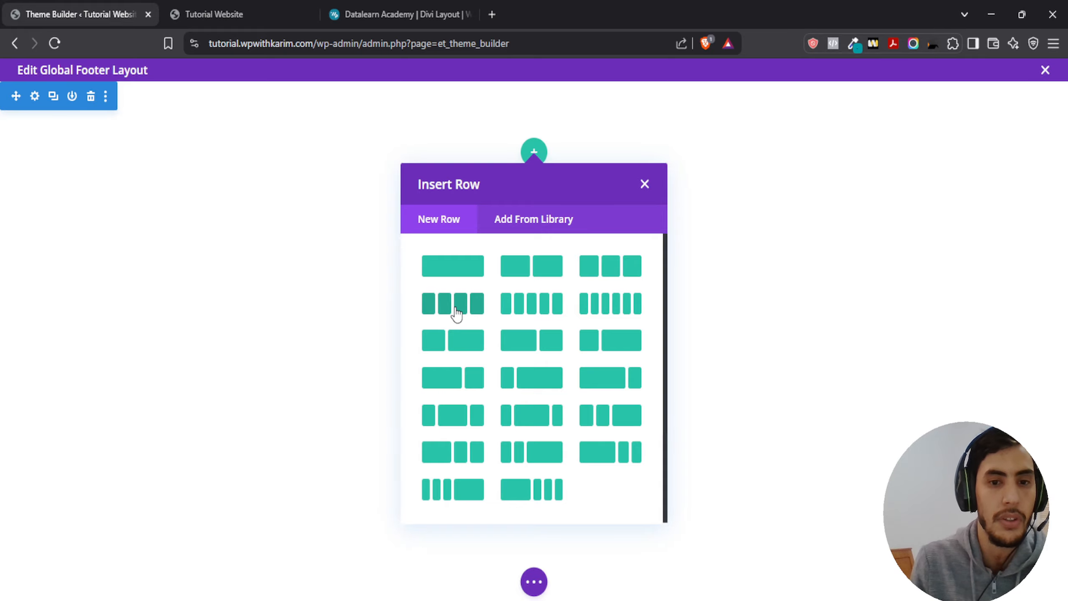
left_click(457, 307)
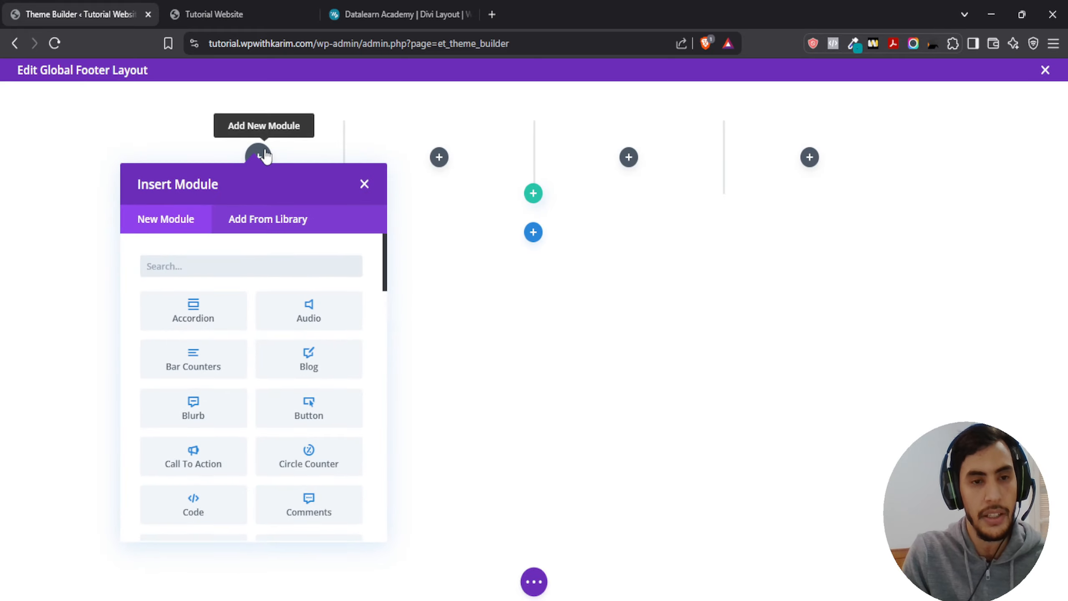
- Add an Image module to the first footer column using DataLearn-B-LOgo.png from the media library, and save it
type("image")
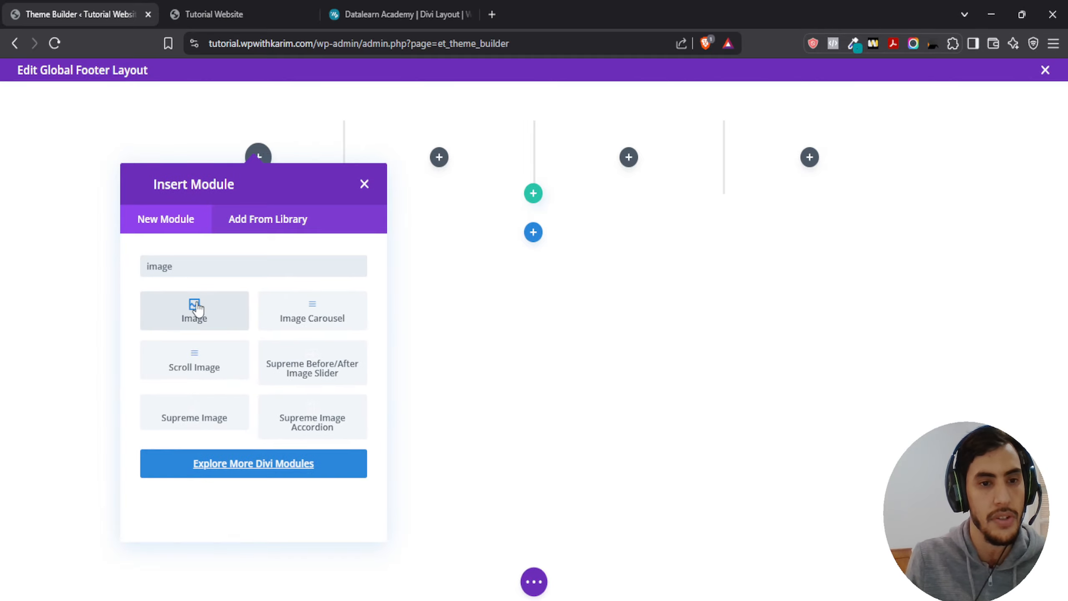
left_click(196, 309)
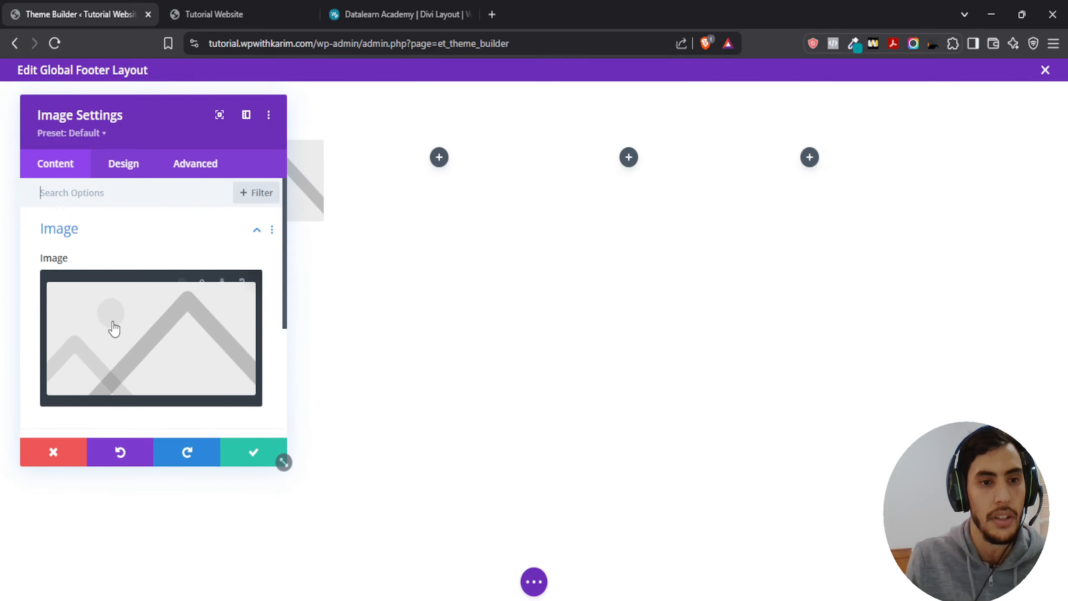
left_click(112, 327)
left_click(208, 275)
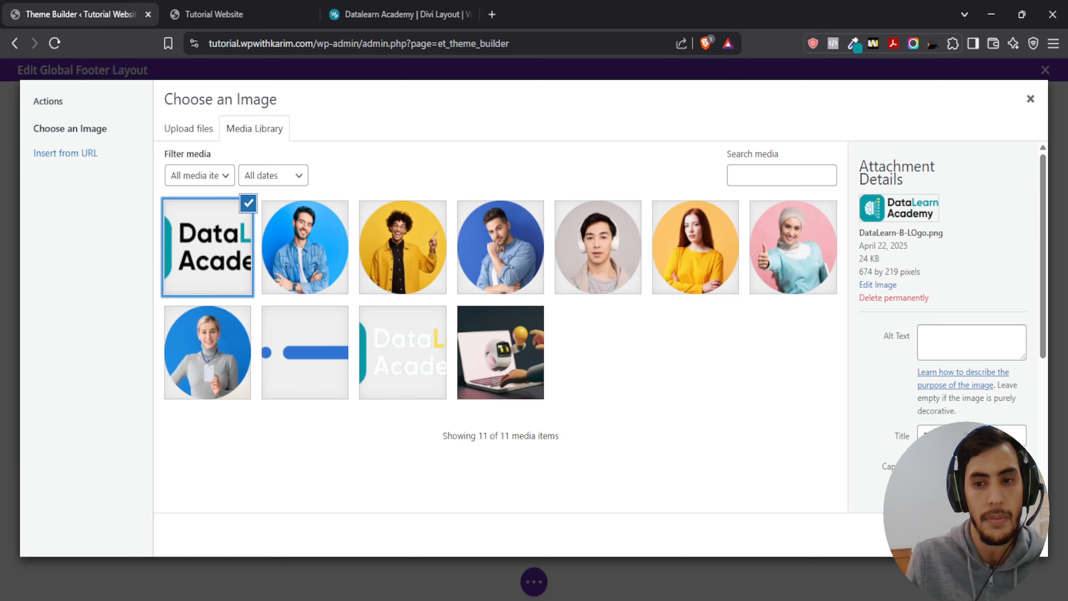
left_click(1003, 534)
left_click_drag(148, 128, 908, 151)
left_click(1013, 477)
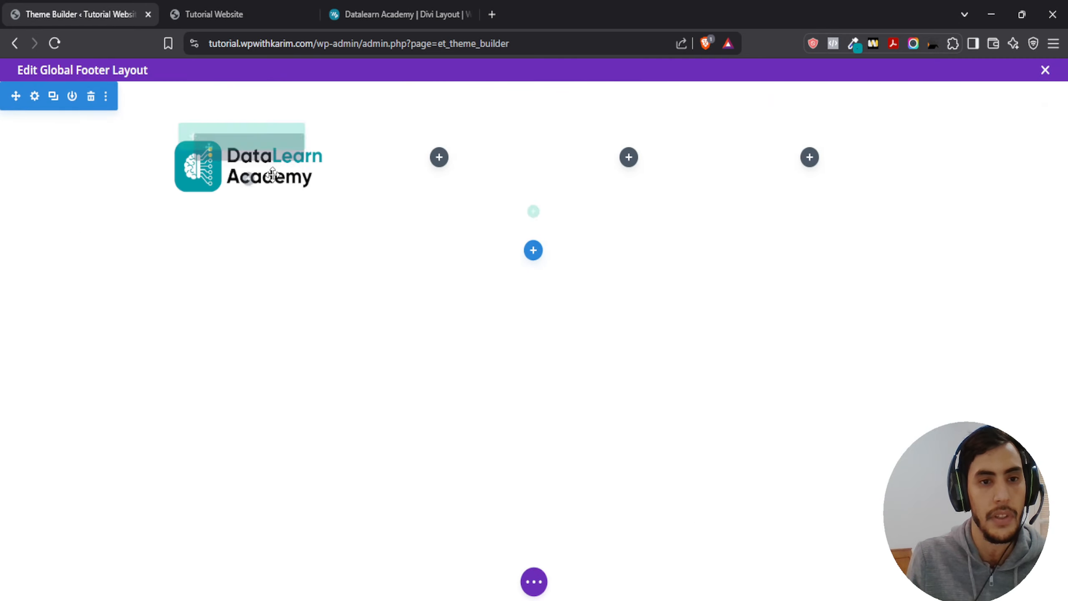
- Add a Text module below the logo and shorten its placeholder by deleting everything from "You can also style every aspect" onward
left_click(248, 179)
type("text")
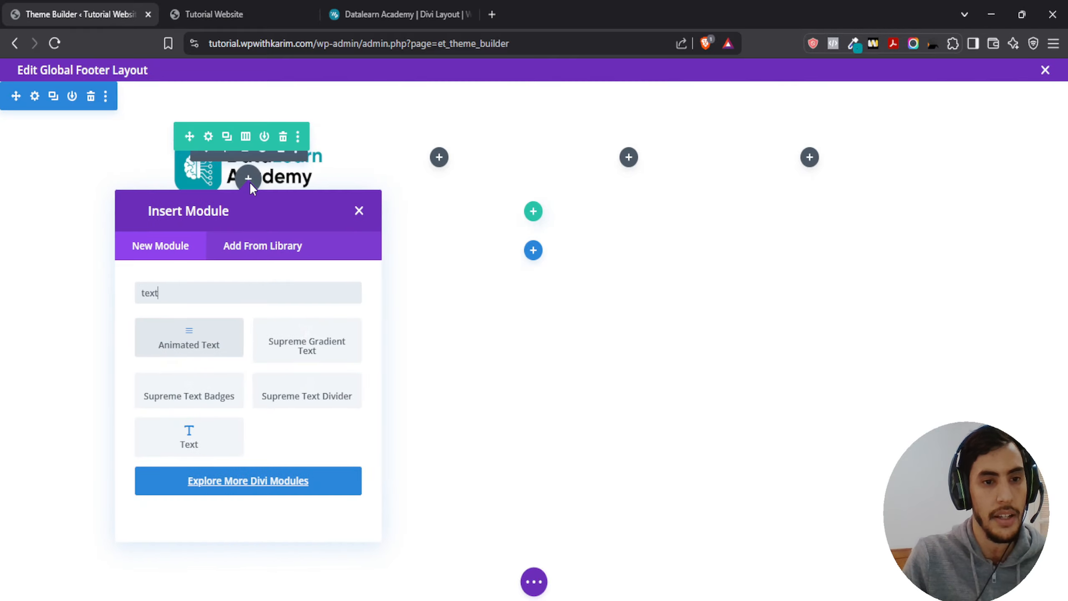
left_click(189, 438)
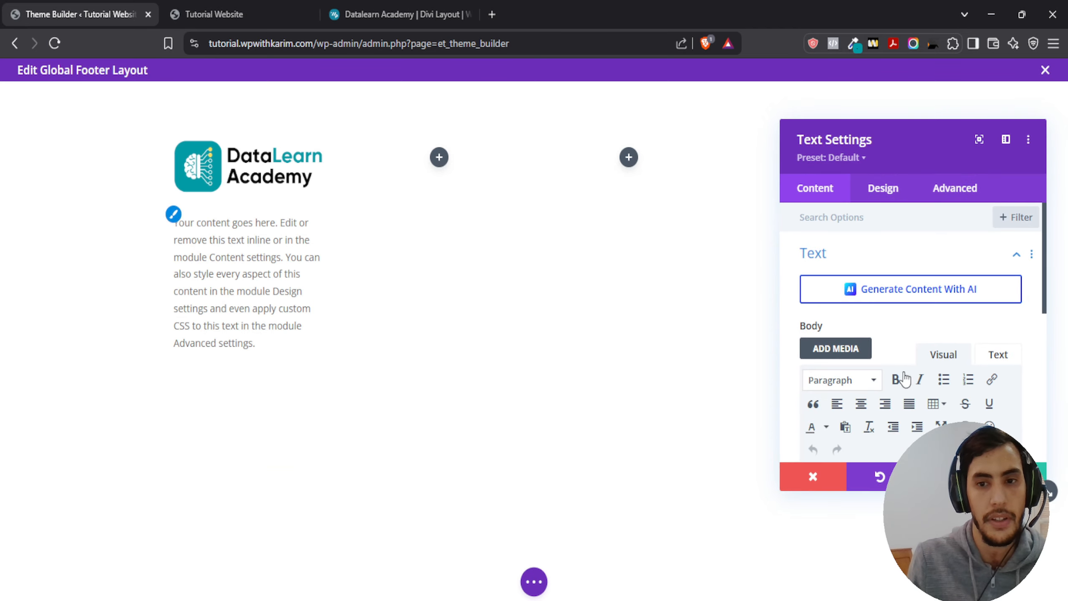
scroll(895, 381, "down", 3)
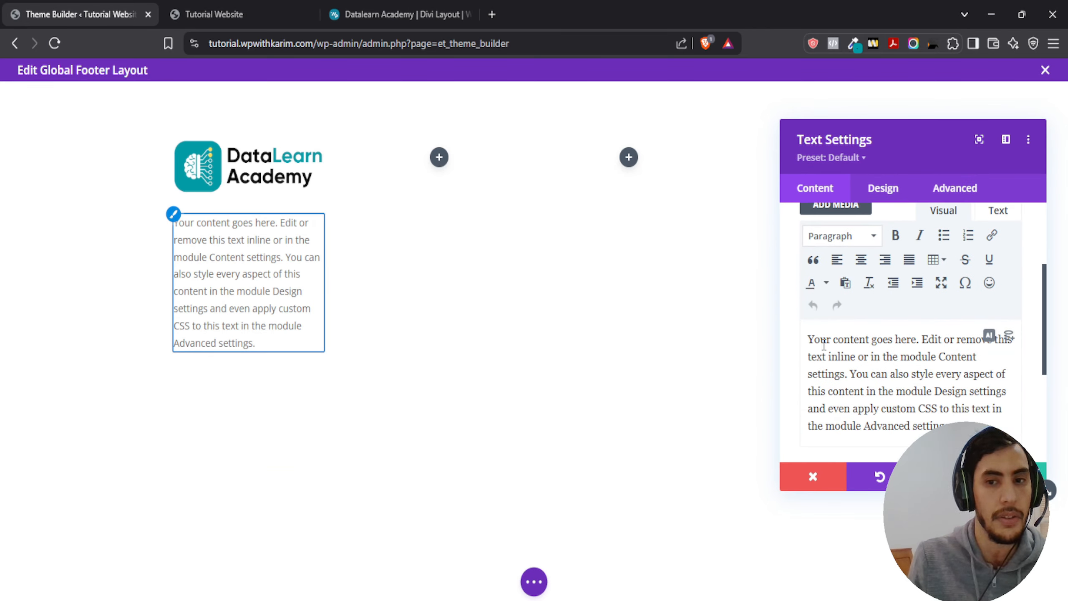
left_click_drag(811, 337, 888, 340)
left_click(893, 356)
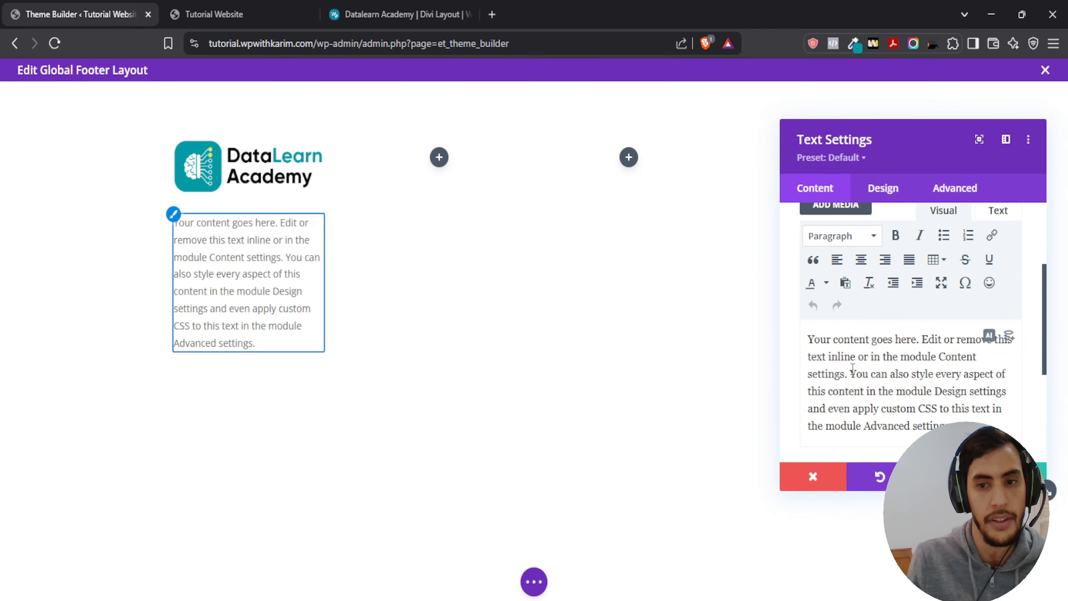
left_click_drag(851, 373, 971, 421)
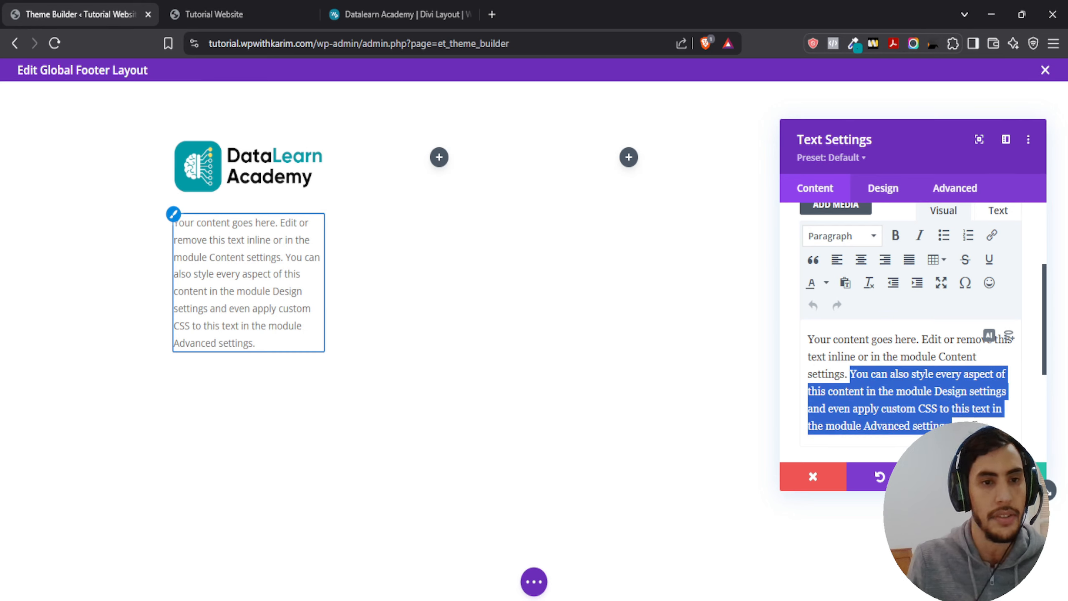
key("BackSpace")
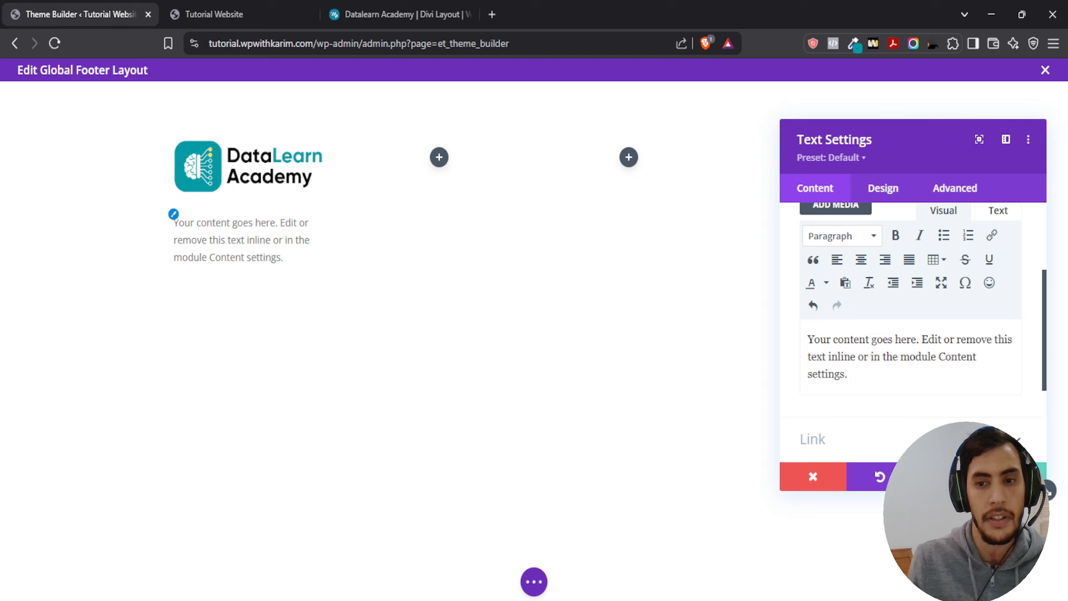
left_click(1013, 477)
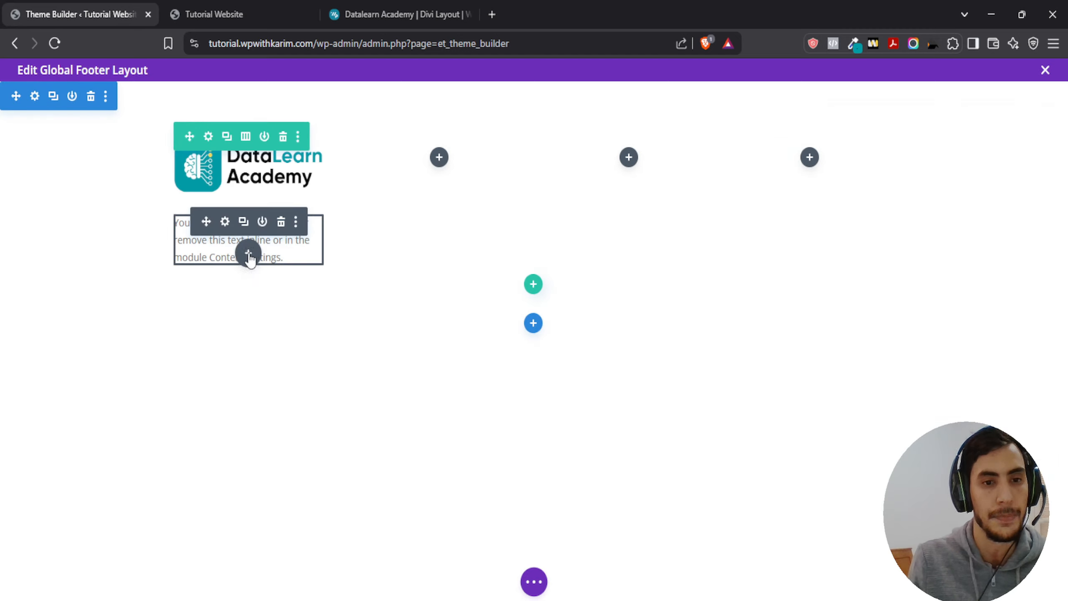
- Add a Social Media Follow module below the footer text and include LinkedIn as a third network
left_click(248, 253)
type("social")
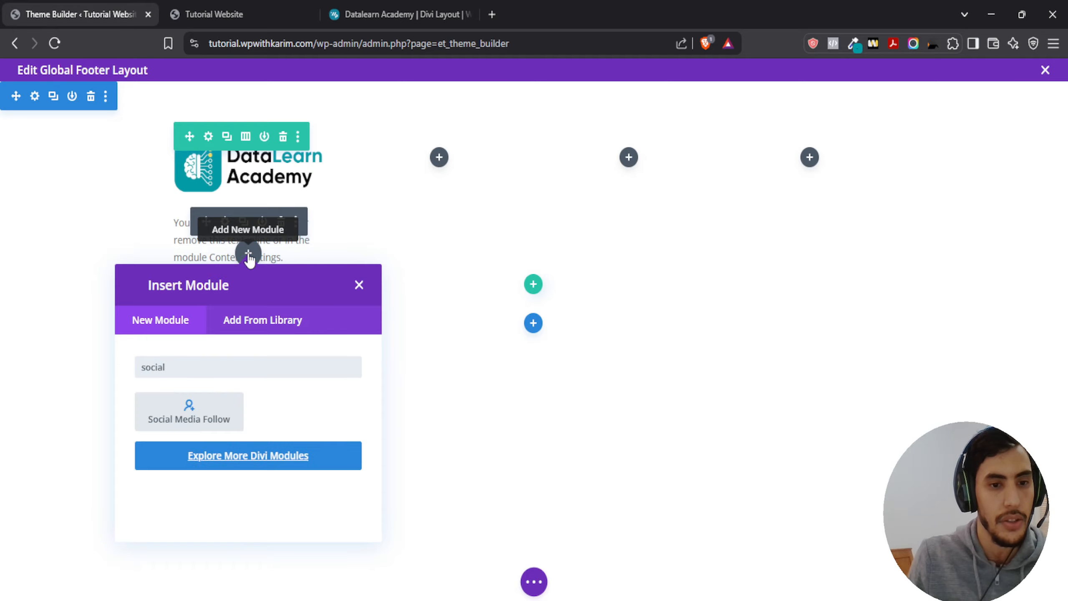
left_click(194, 414)
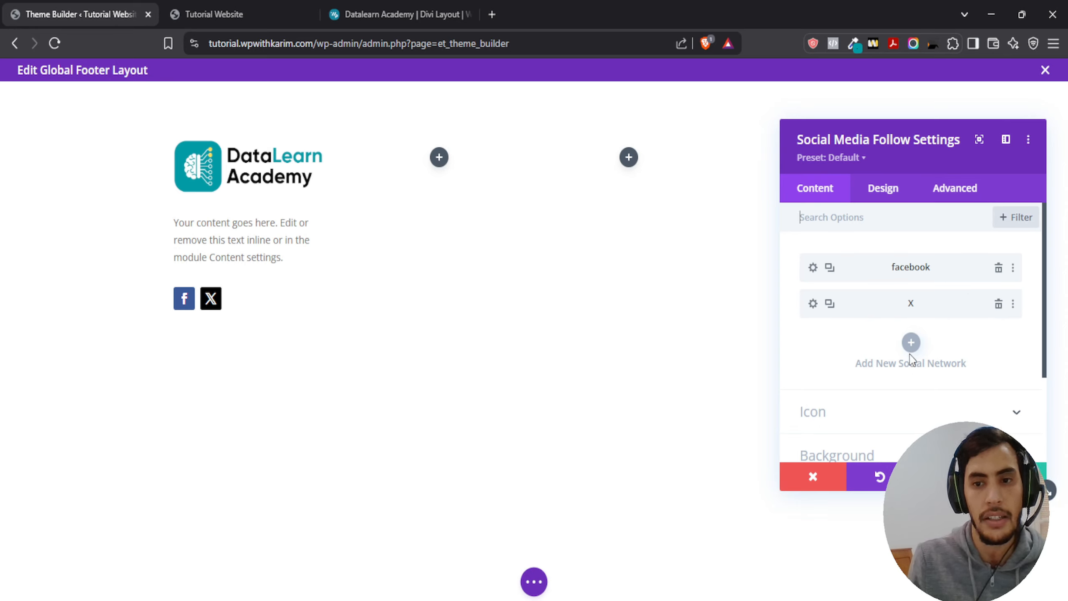
left_click(911, 343)
left_click(890, 305)
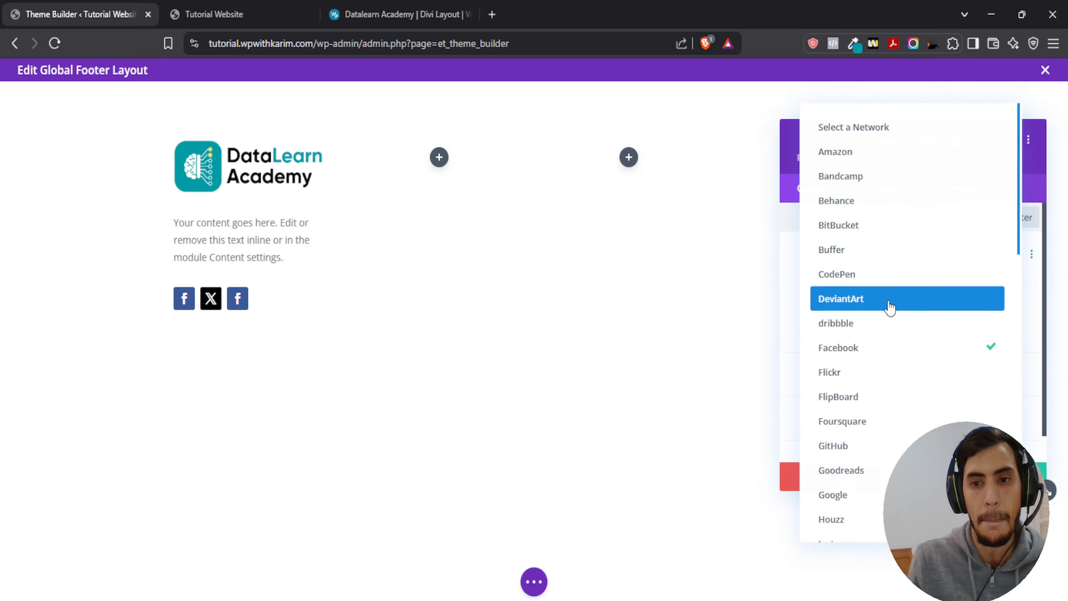
scroll(894, 295, "down", 8)
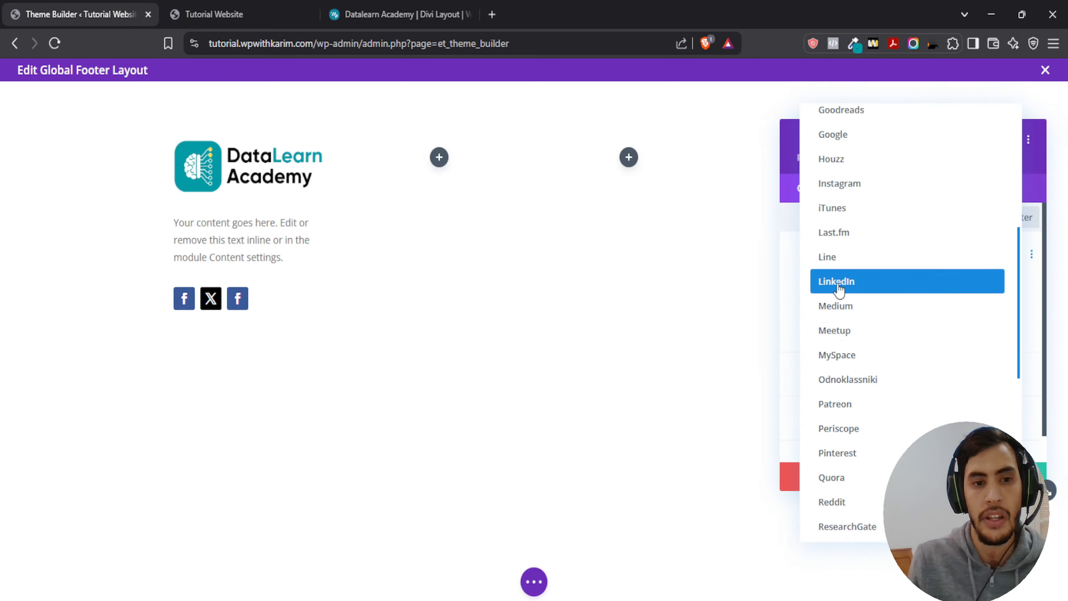
left_click(839, 282)
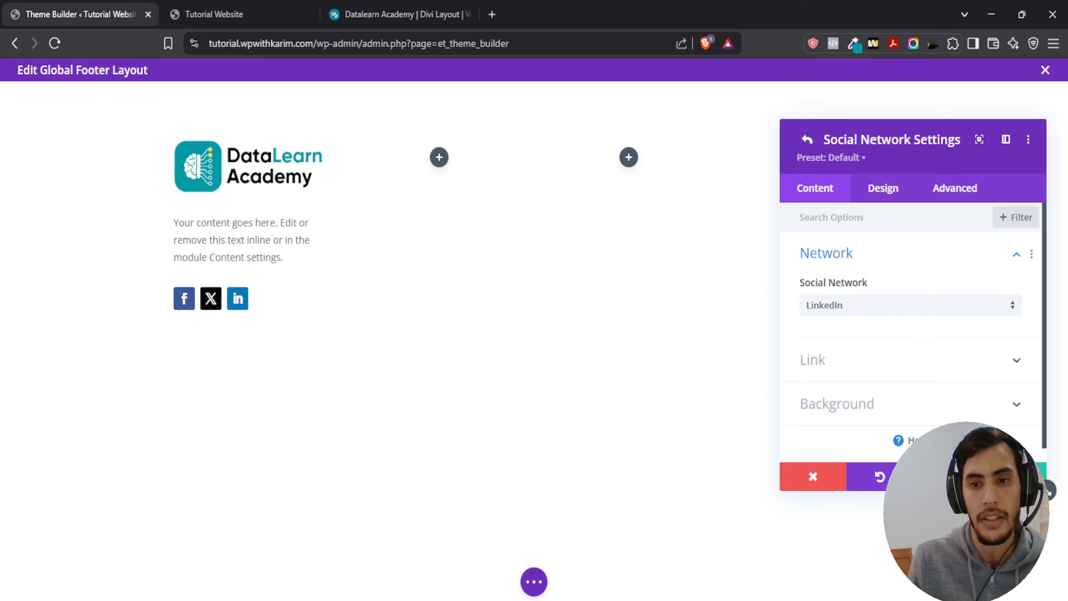
- Try the saved red and orange background colours on the LinkedIn icon, and reset its background colour
scroll(853, 310, "down", 1)
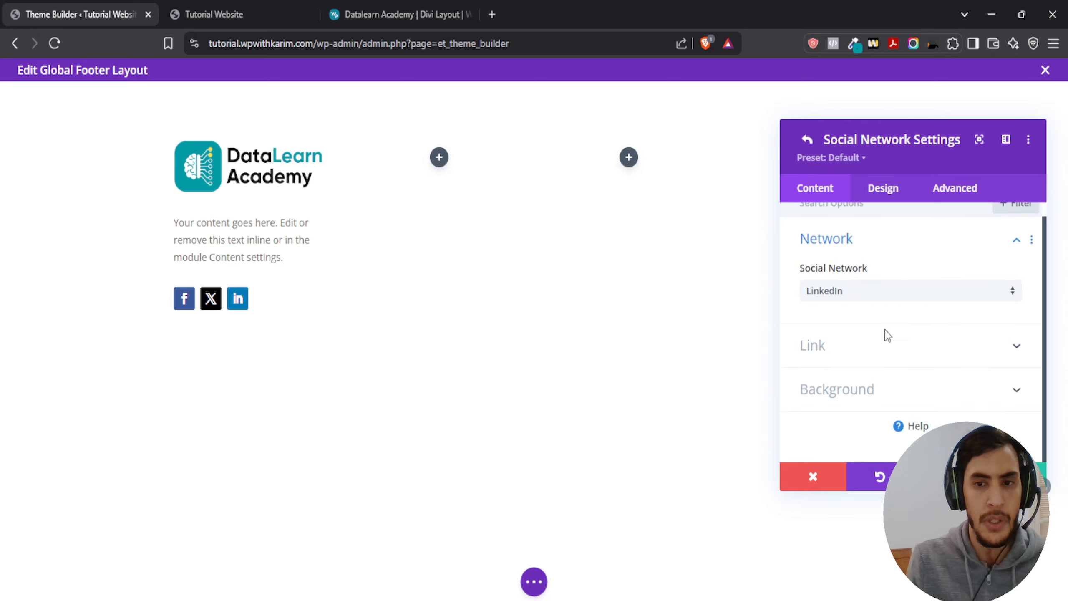
left_click(854, 361)
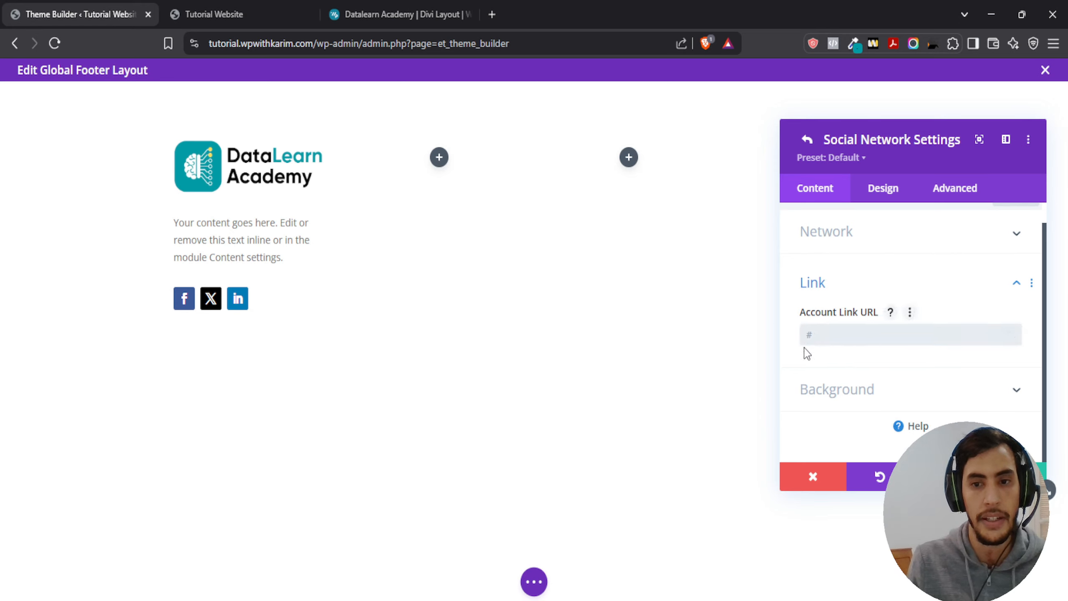
left_click(843, 399)
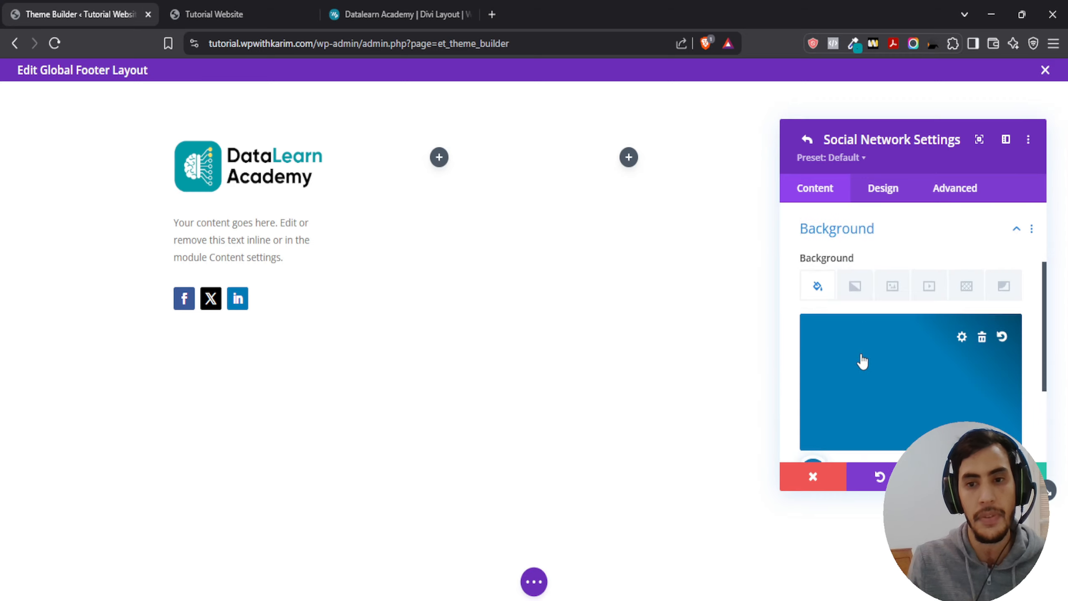
scroll(883, 361, "down", 4)
left_click(888, 331)
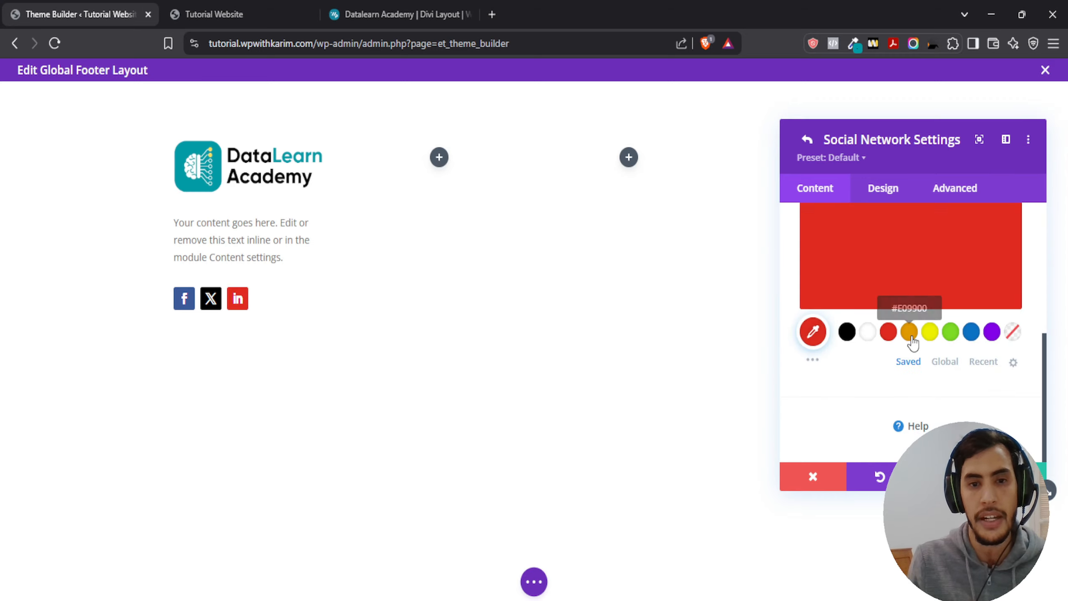
left_click(911, 335)
left_click(891, 336)
scroll(884, 324, "up", 1)
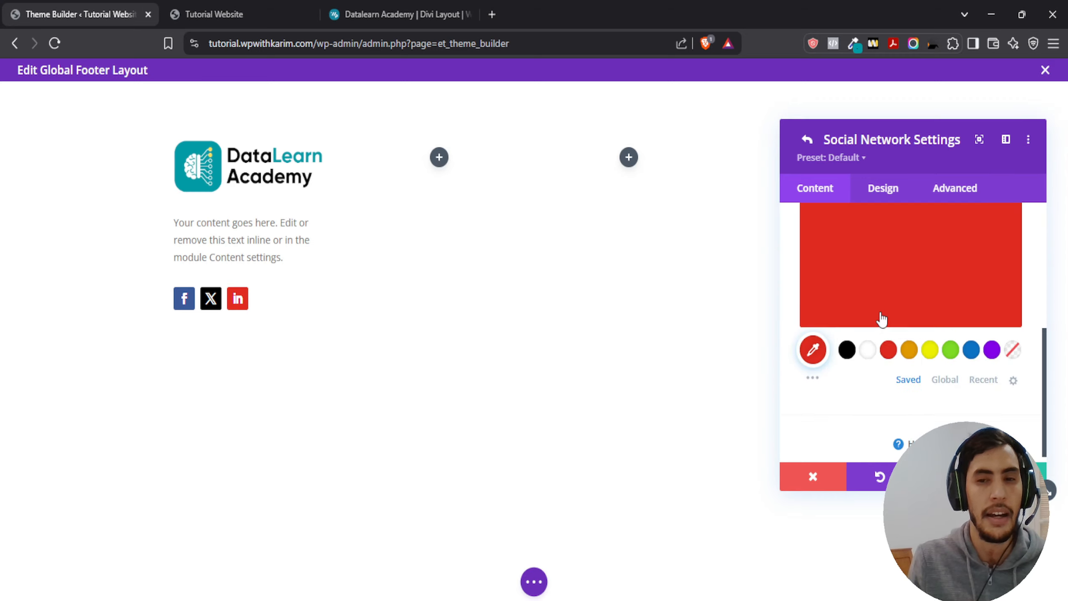
scroll(883, 320, "up", 3)
left_click(1004, 349)
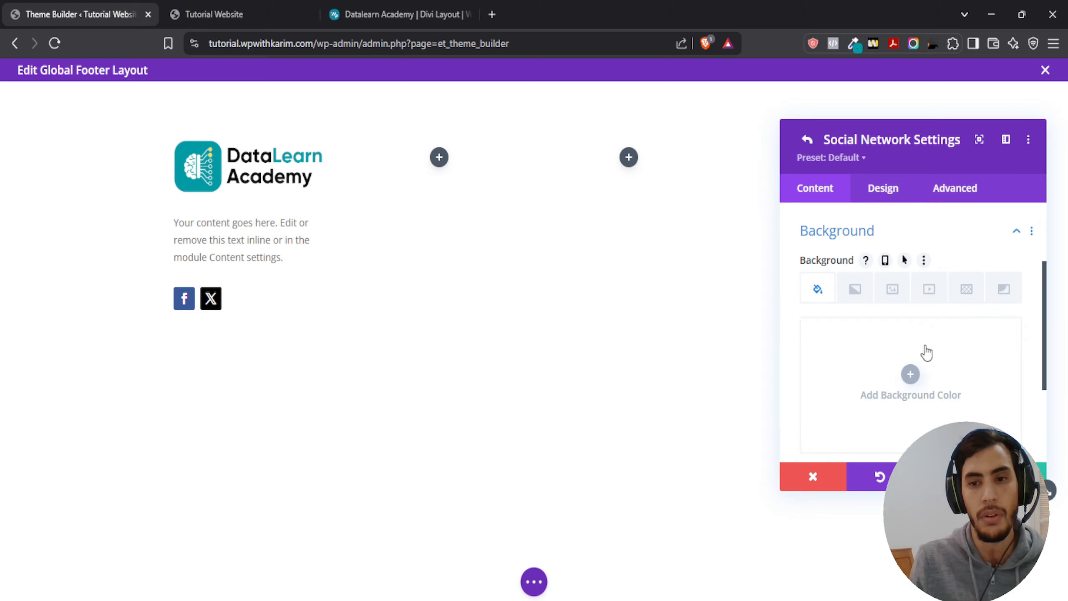
- Delete the LinkedIn entry from the Social Media Follow module and add a new social network in its place
scroll(887, 370, "down", 2)
scroll(883, 353, "up", 5)
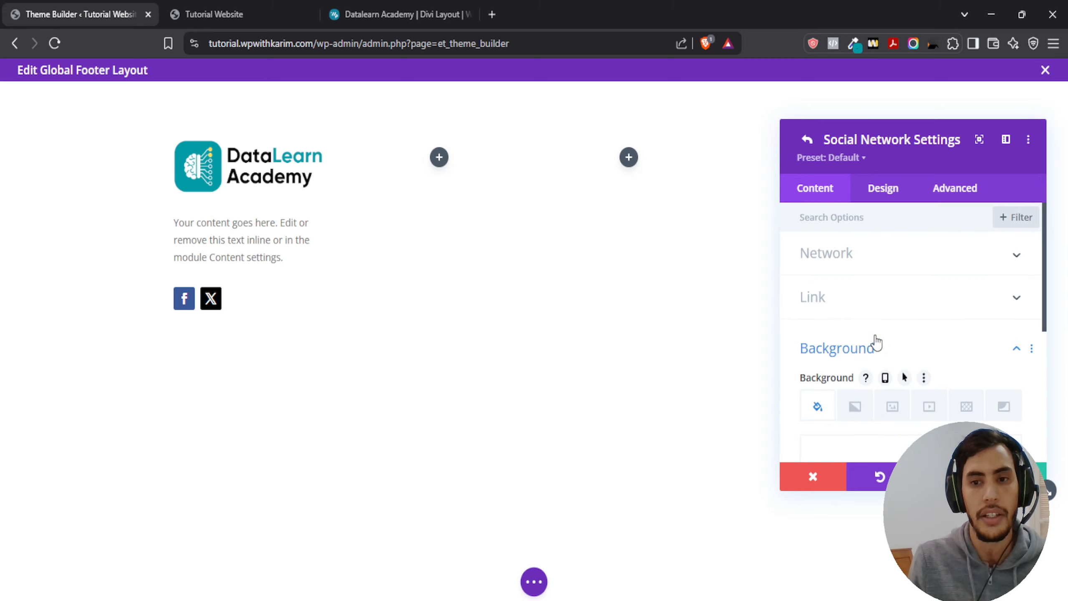
left_click(807, 139)
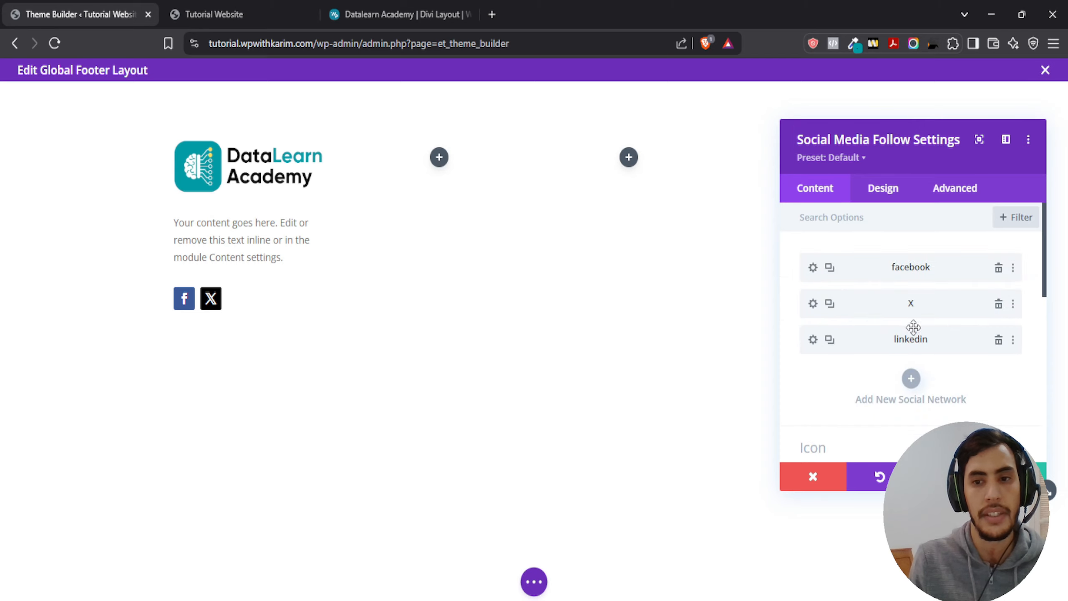
left_click(998, 340)
left_click(911, 343)
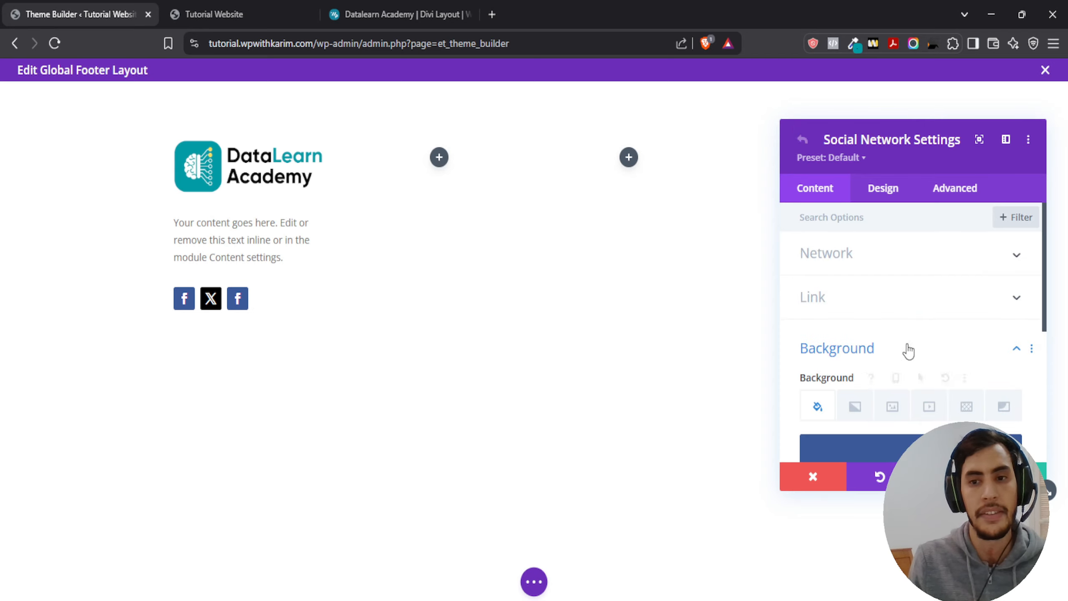
- Set the new social network entry to LinkedIn and save the Social Media Follow module
scroll(858, 355, "down", 5)
scroll(849, 337, "up", 6)
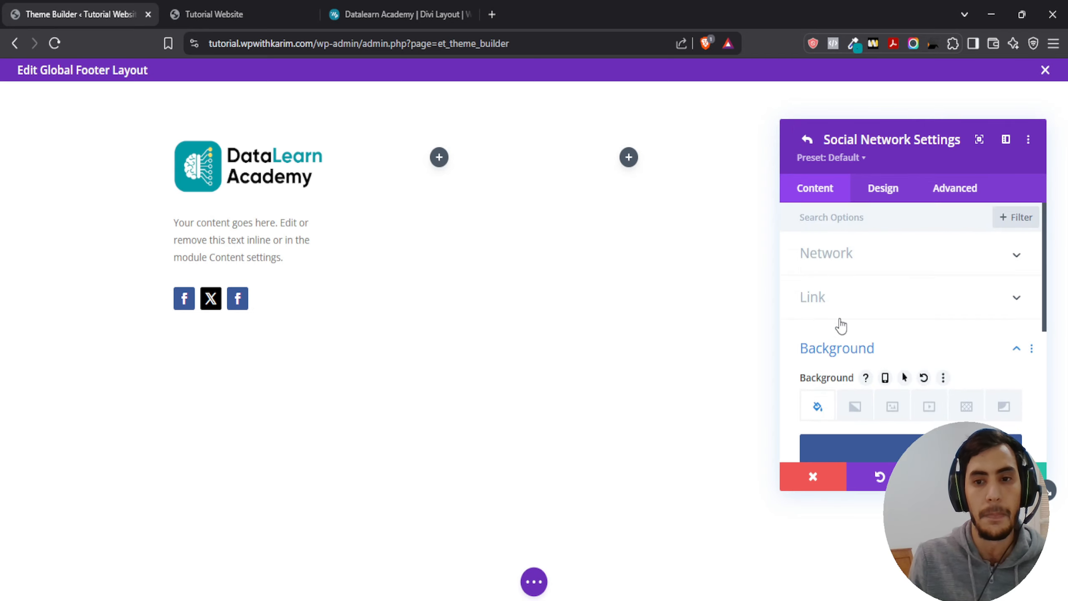
left_click(841, 255)
left_click(842, 304)
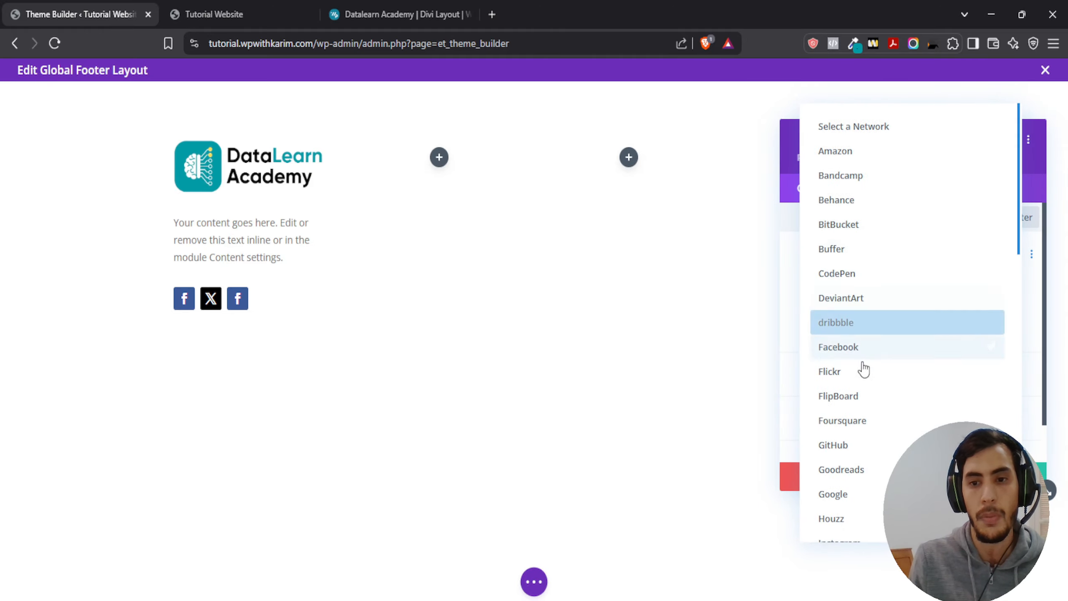
scroll(883, 421, "down", 3)
scroll(854, 358, "down", 2)
scroll(859, 358, "up", 1)
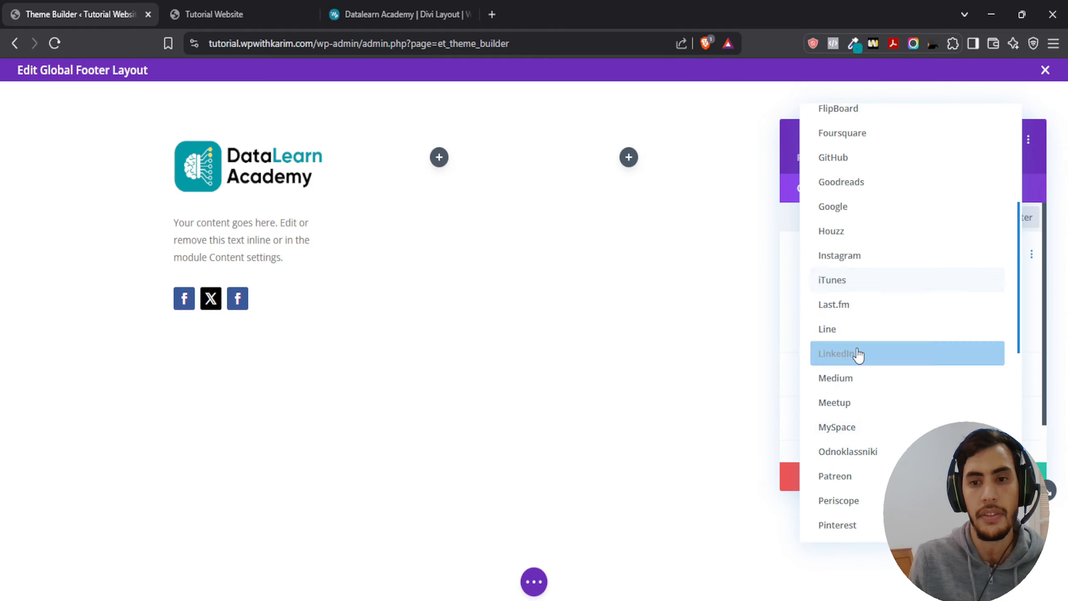
left_click(856, 359)
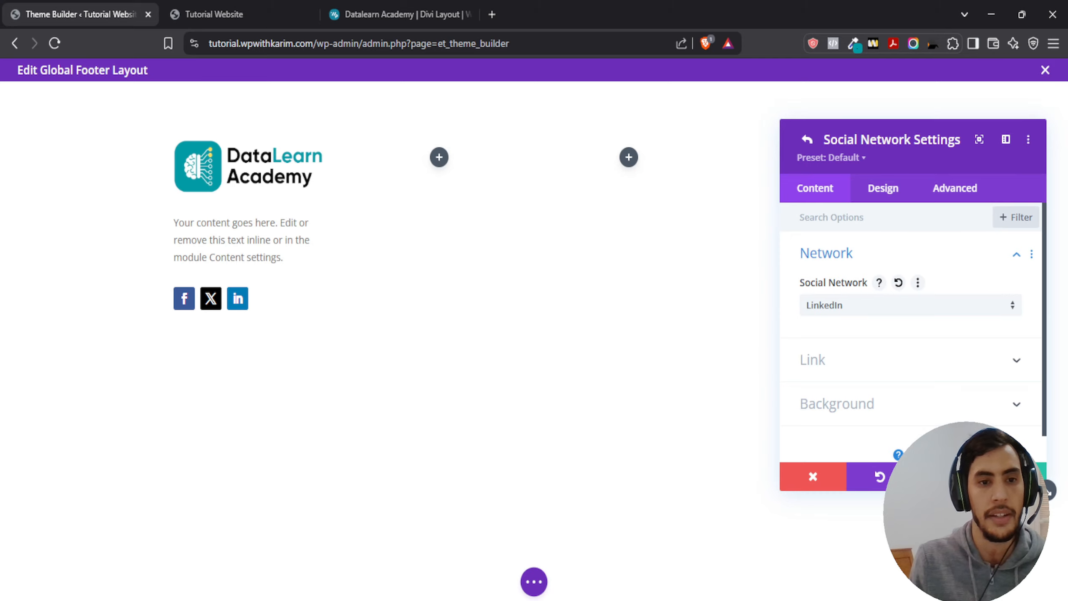
left_click(1013, 477)
left_click(1014, 477)
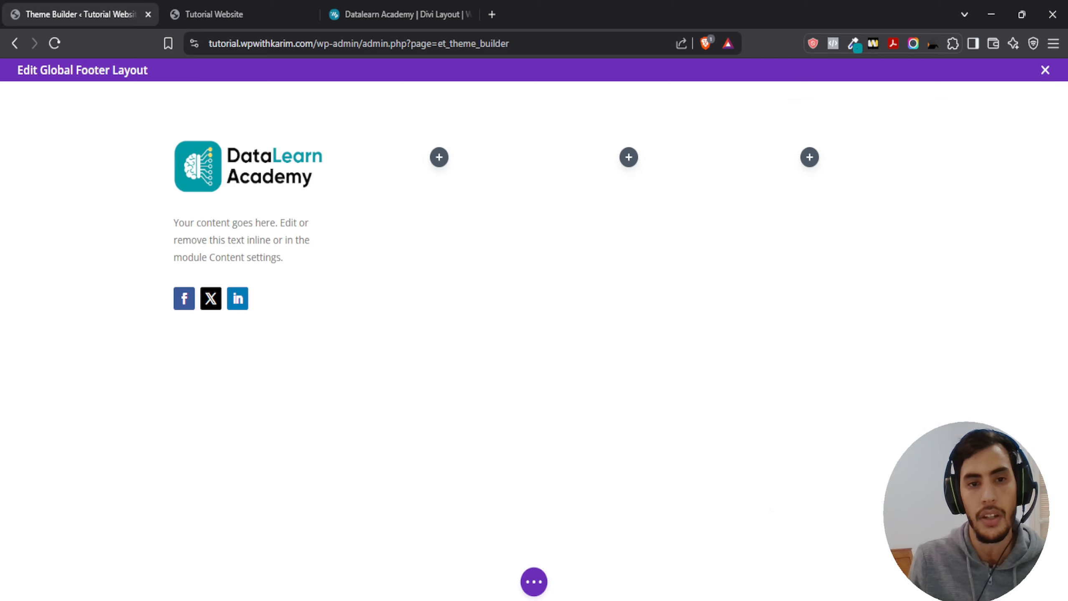
- Add a Heading module to the second footer column with the heading text "Navigation"
left_click(437, 159)
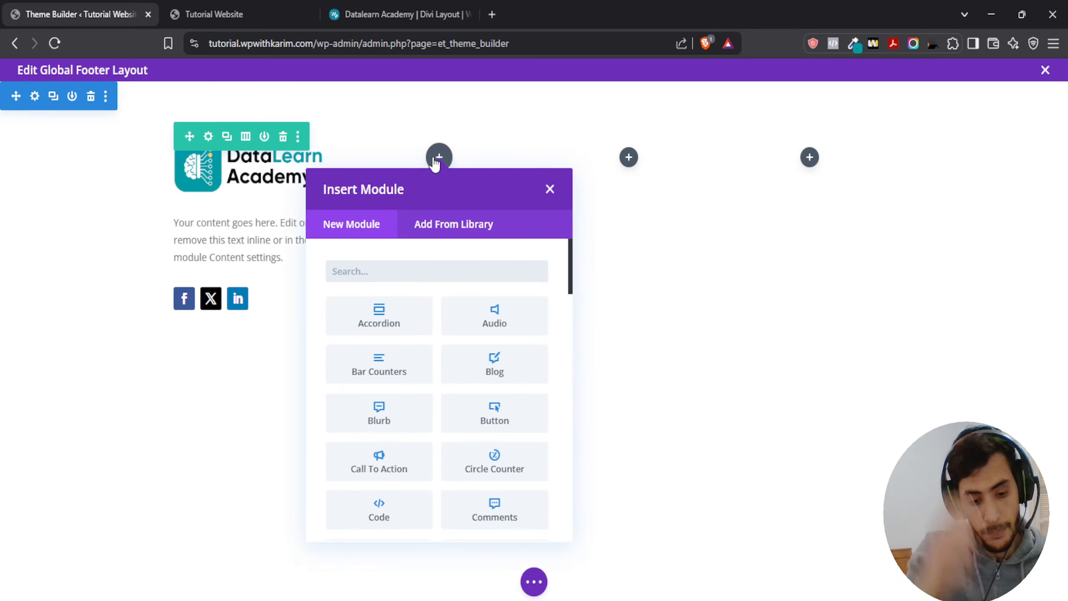
type("heading")
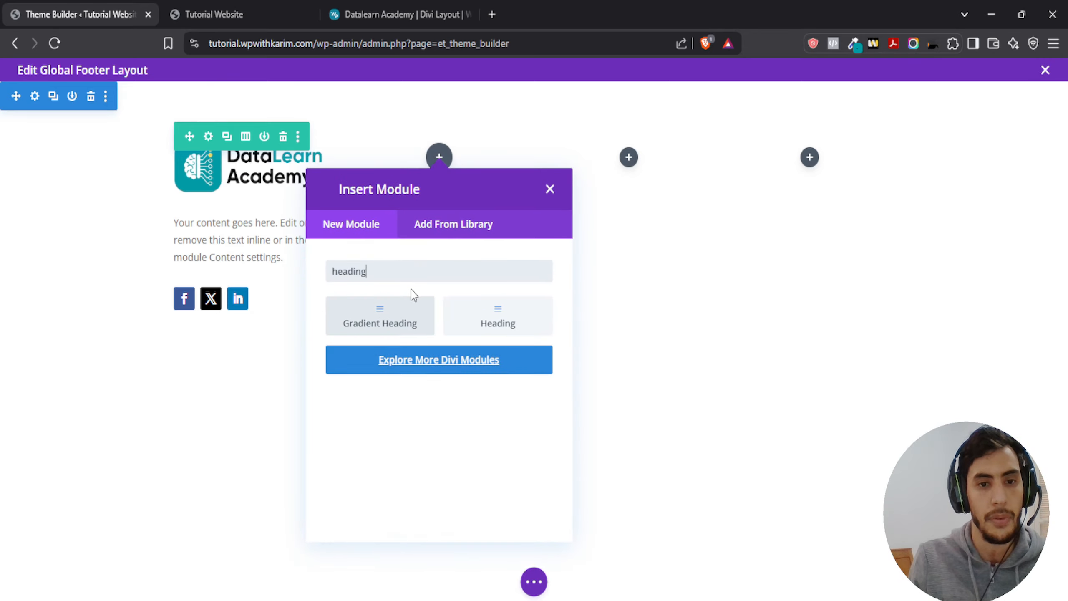
left_click(494, 314)
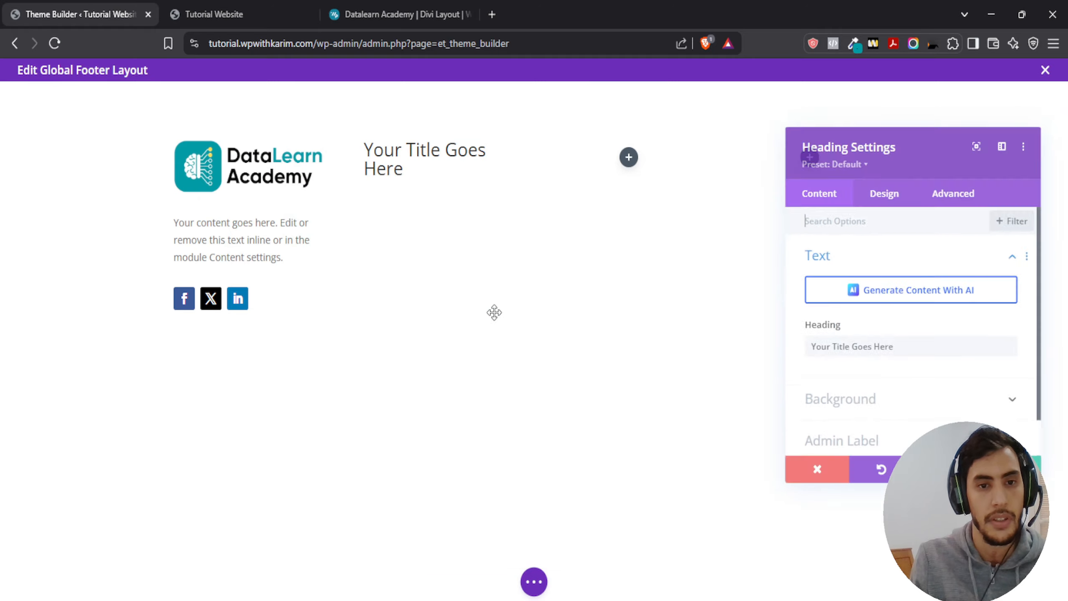
triple_click(875, 348)
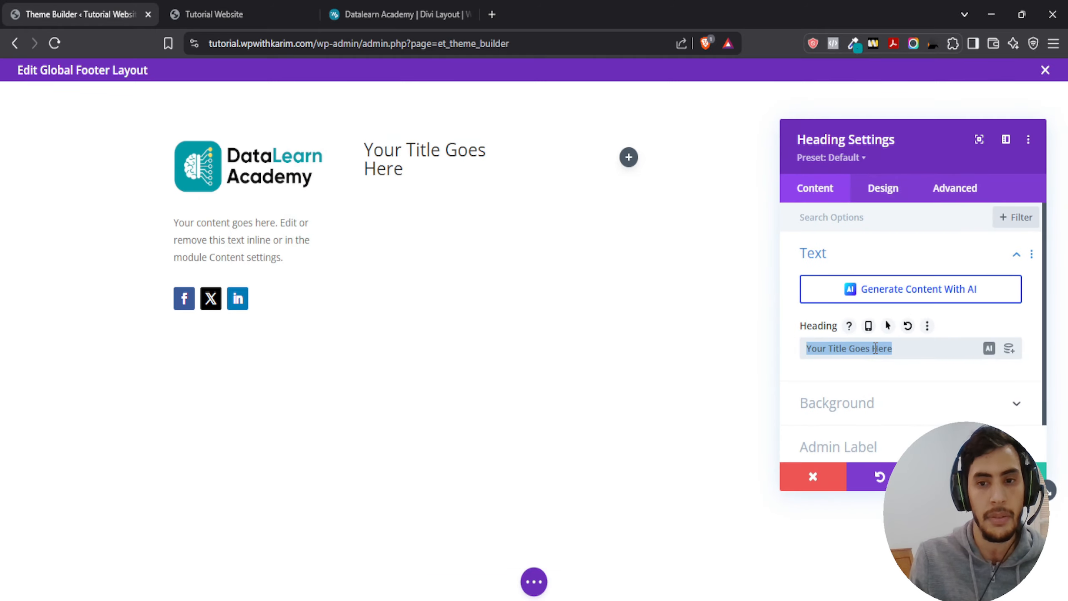
type("Navigation")
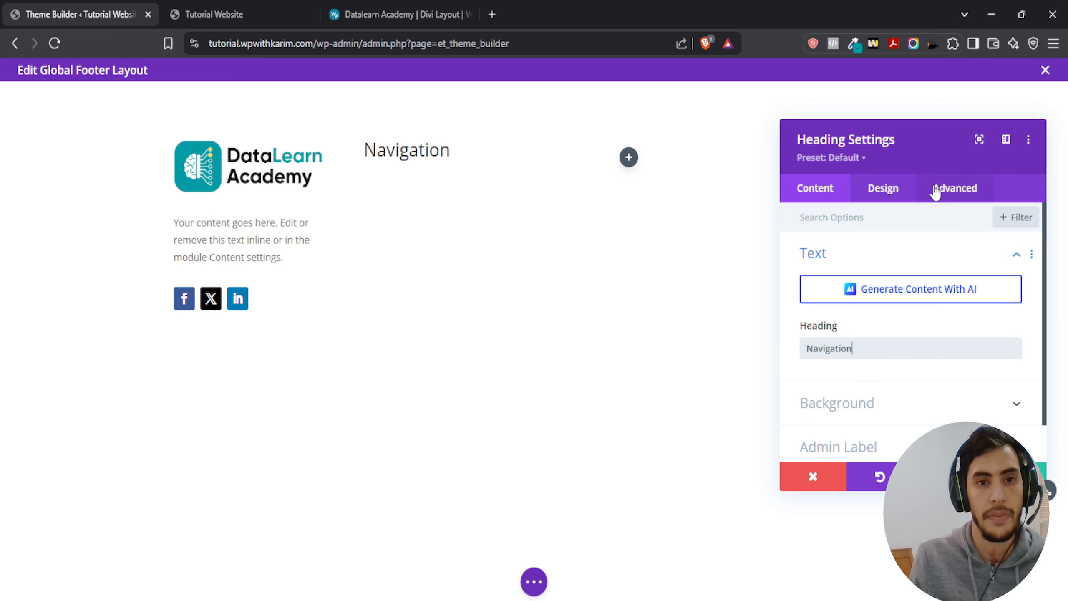
- Set the Navigation heading's level to H3 and its text color to black
left_click(868, 192)
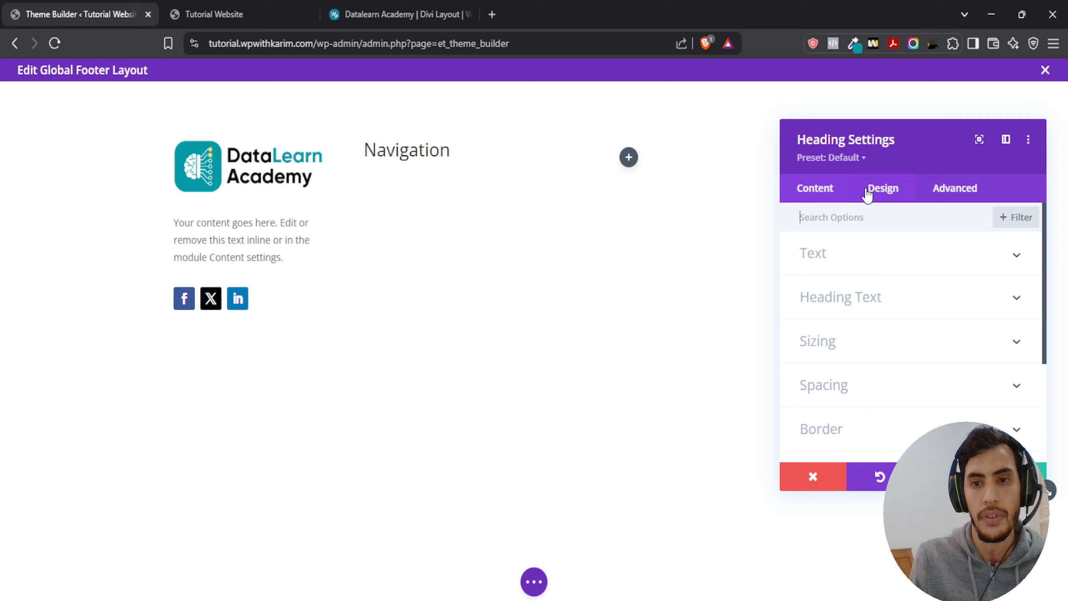
left_click(824, 300)
scroll(888, 252, "down", 2)
scroll(884, 257, "up", 2)
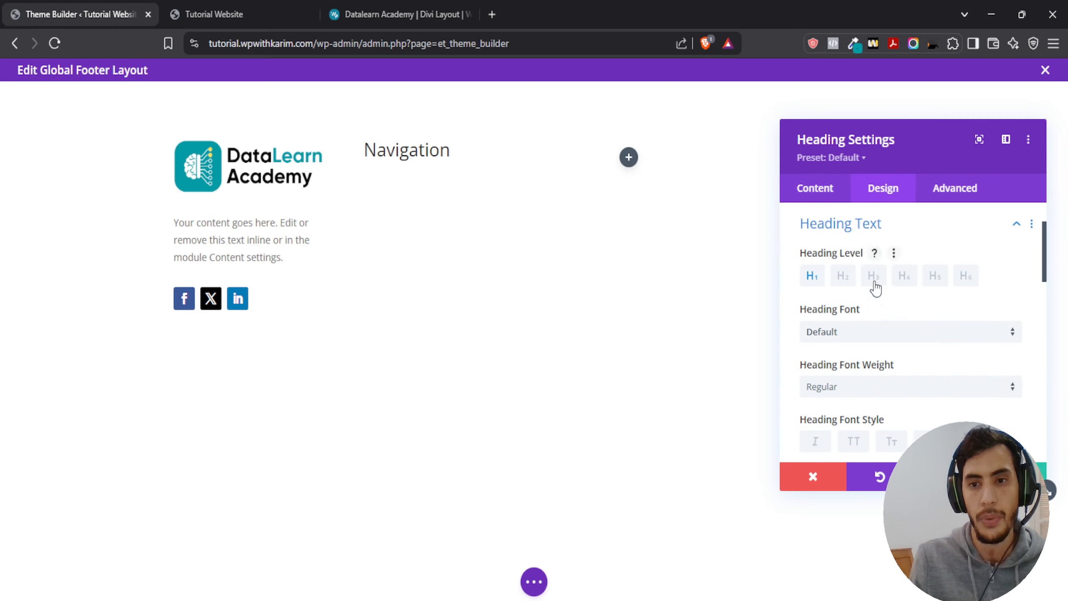
left_click(873, 276)
scroll(860, 355, "down", 4)
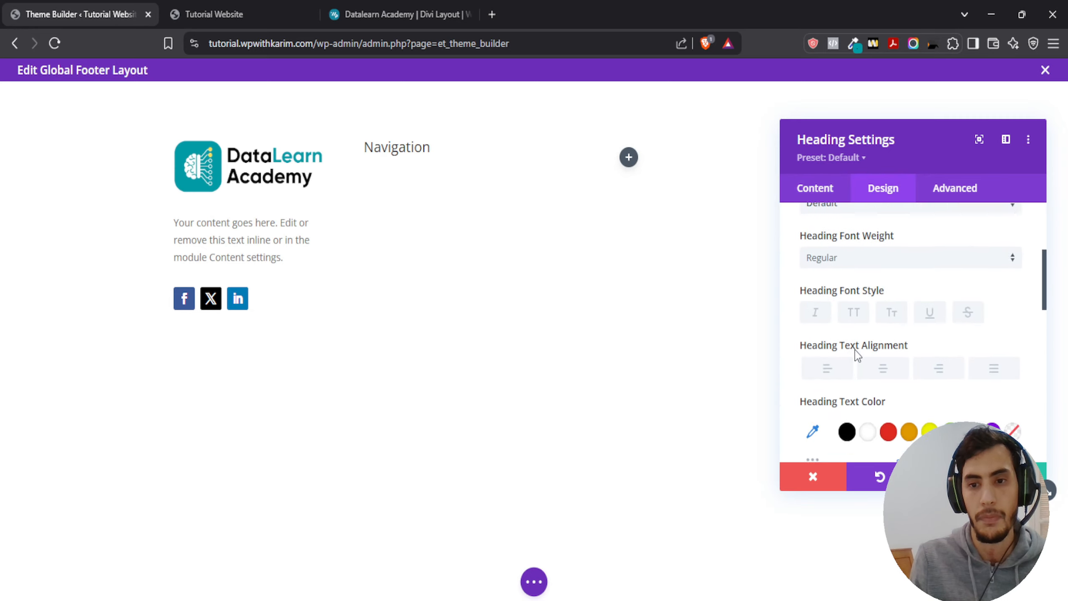
left_click(847, 417)
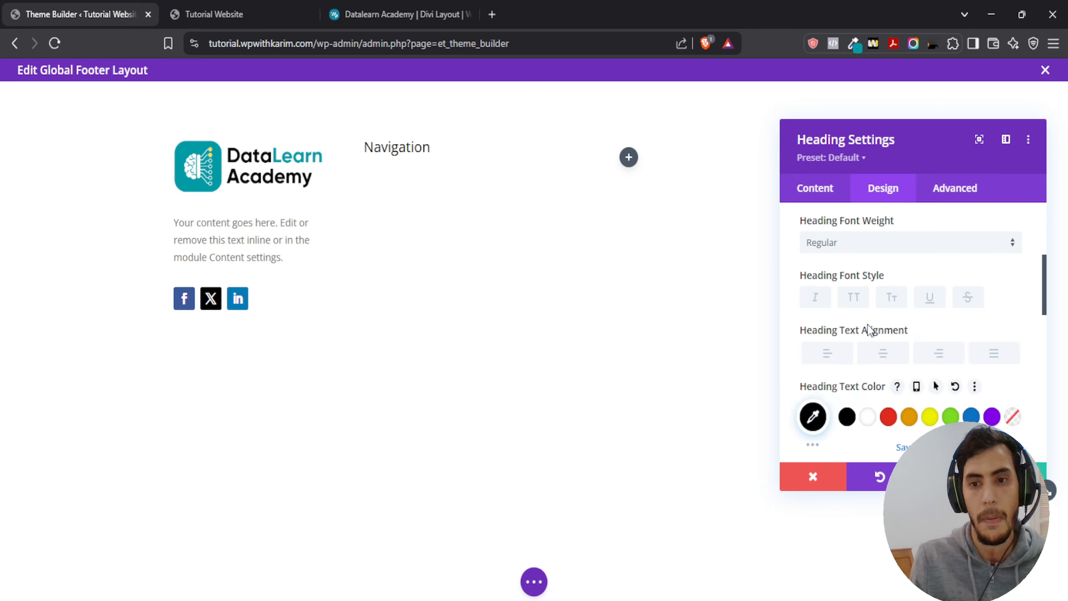
- Set the Navigation heading's top padding to 30px, with the top and bottom padding values unlinked
scroll(867, 332, "down", 3)
scroll(837, 320, "down", 4)
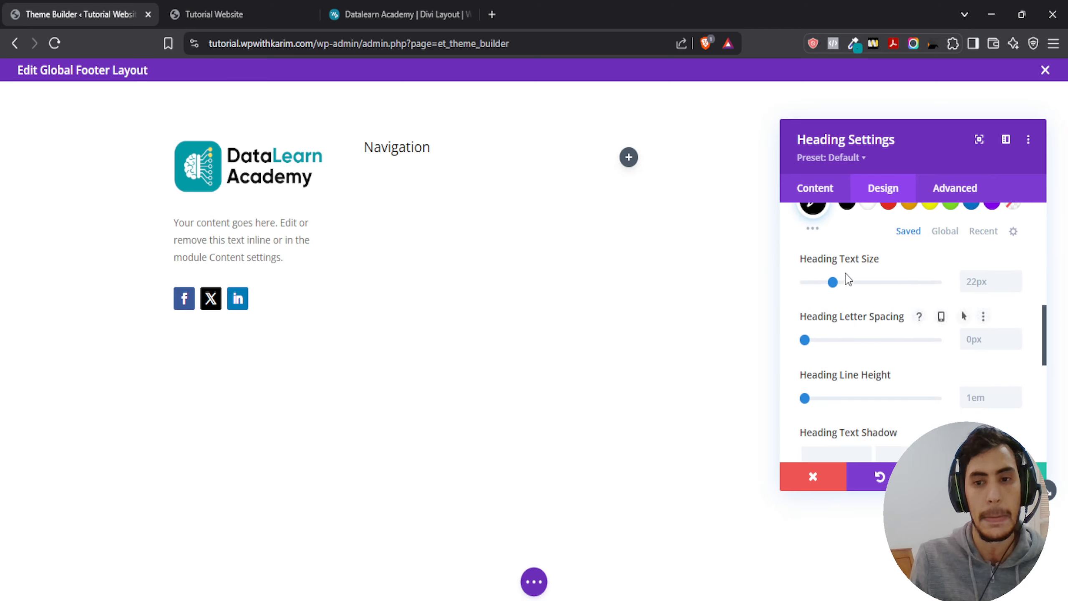
scroll(858, 318, "down", 2)
scroll(858, 318, "up", 8)
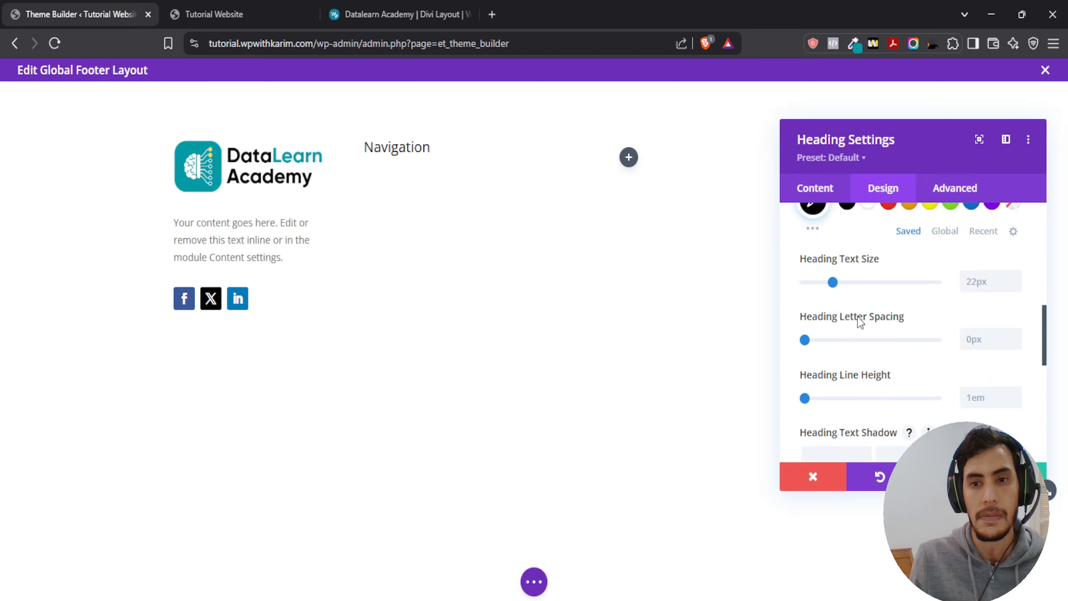
scroll(858, 310, "up", 3)
scroll(854, 295, "down", 10)
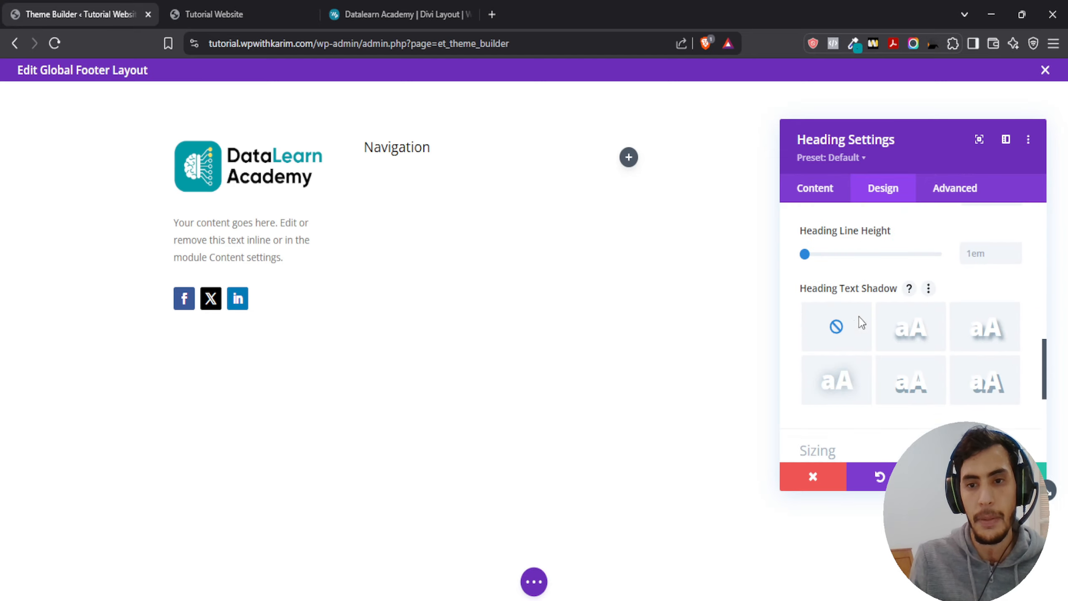
left_click(870, 294)
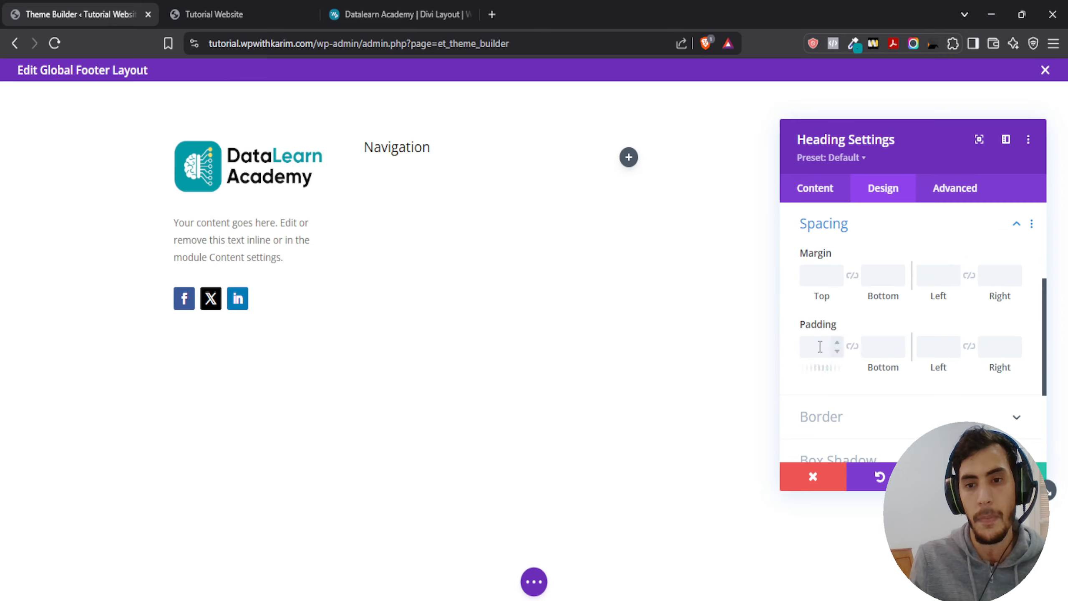
left_click(852, 347)
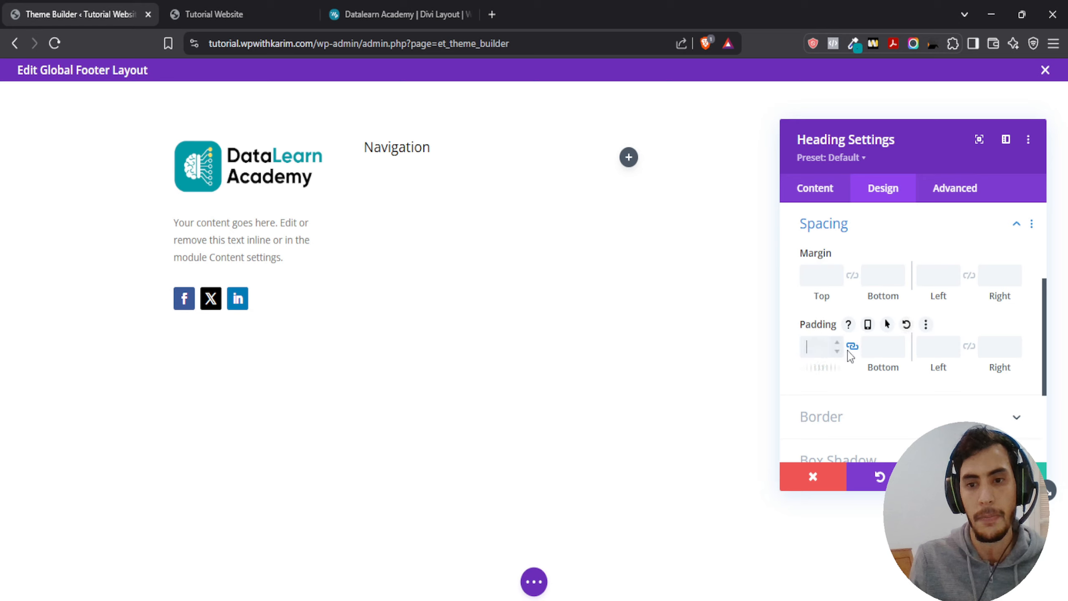
left_click(811, 348)
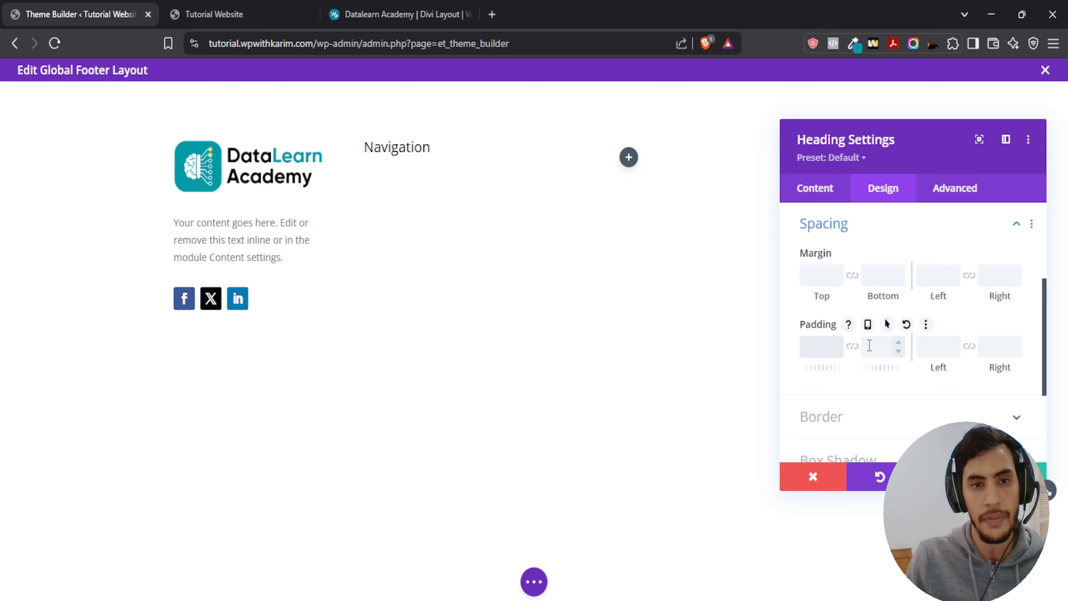
type("30")
key("Down")
key("Down")
key("Down")
key("Down")
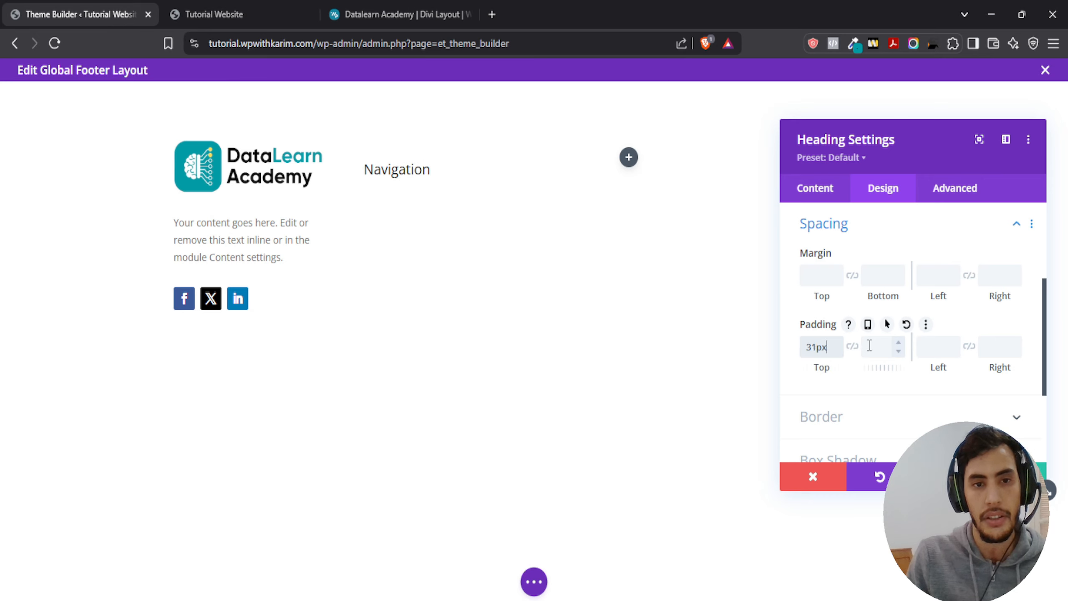
key("Up")
key("Up")
key("Up")
key("Up")
key("Up")
key("Up")
key("Up")
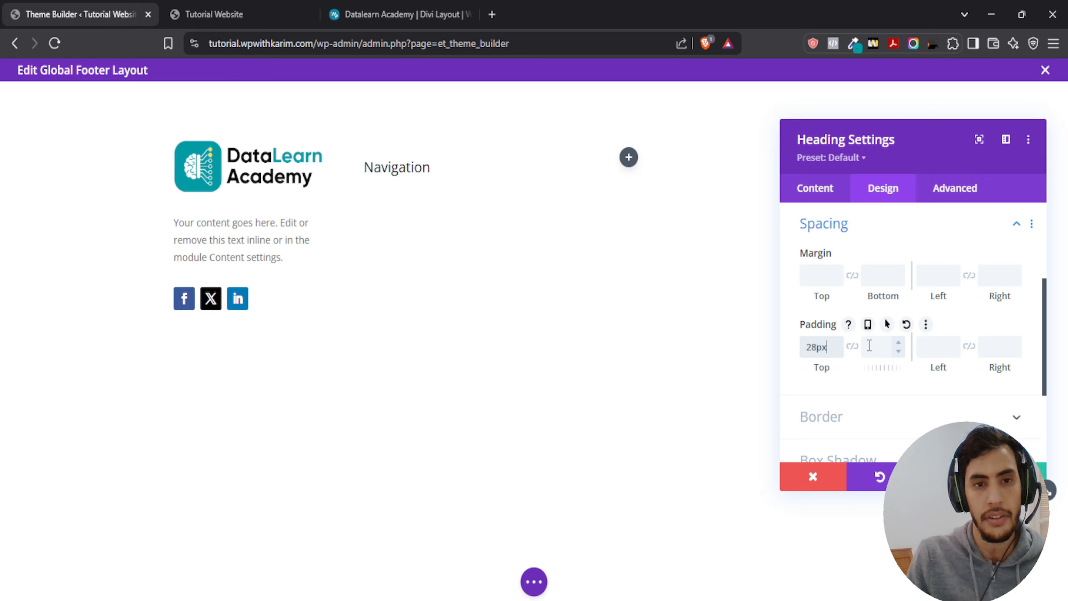
key("Up")
key("Up")
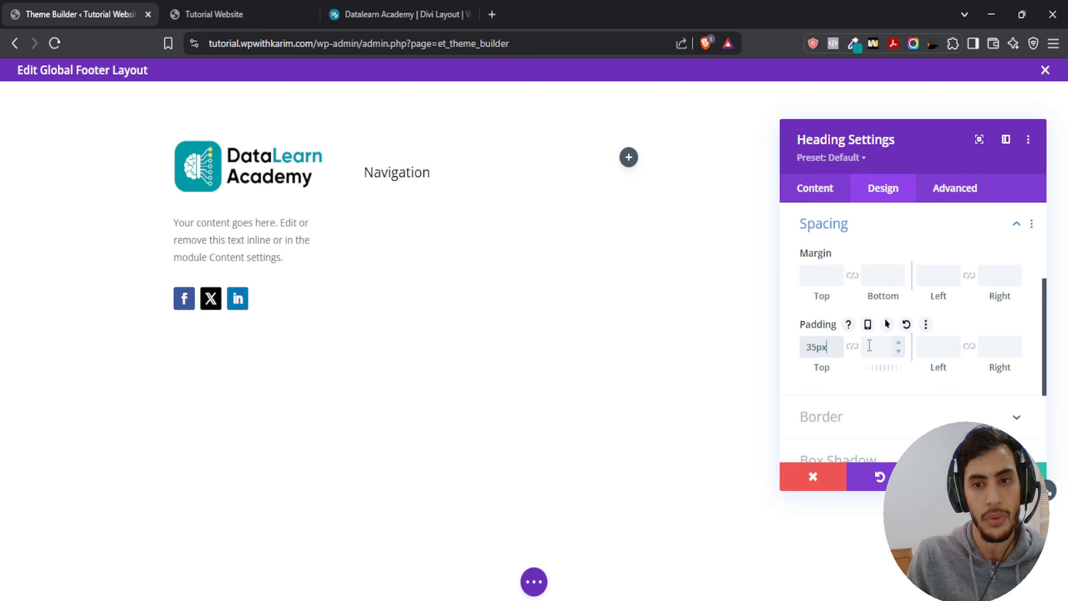
key("Down")
key("Down")
key("Down")
key("Down")
key("Down")
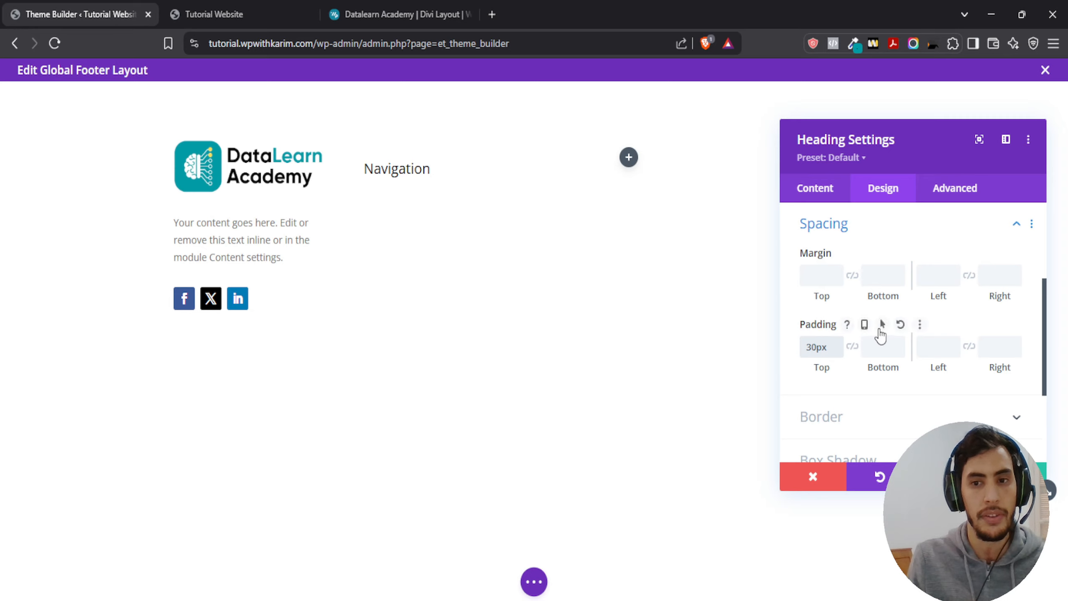
- Enable responsive padding for the Navigation heading, set its phone top padding to 0px, and return to the desktop view
left_click(867, 327)
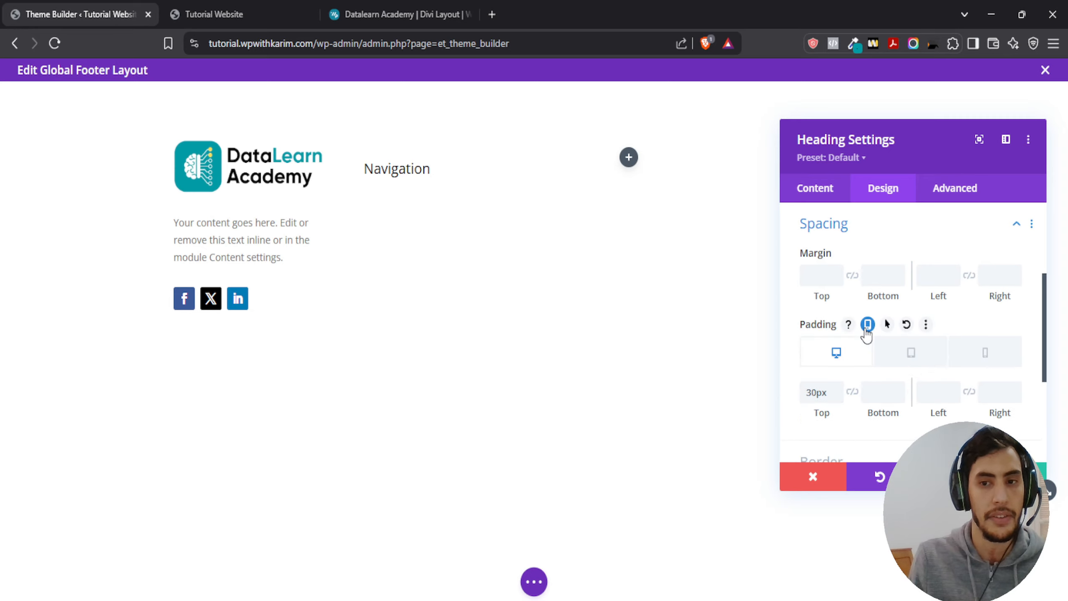
left_click(915, 353)
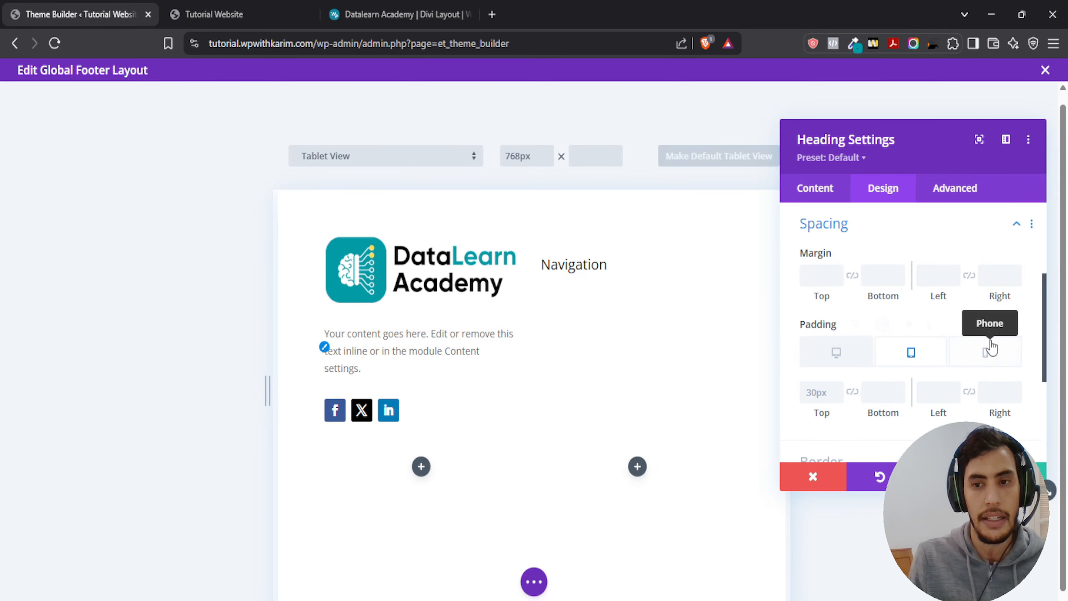
left_click(552, 265)
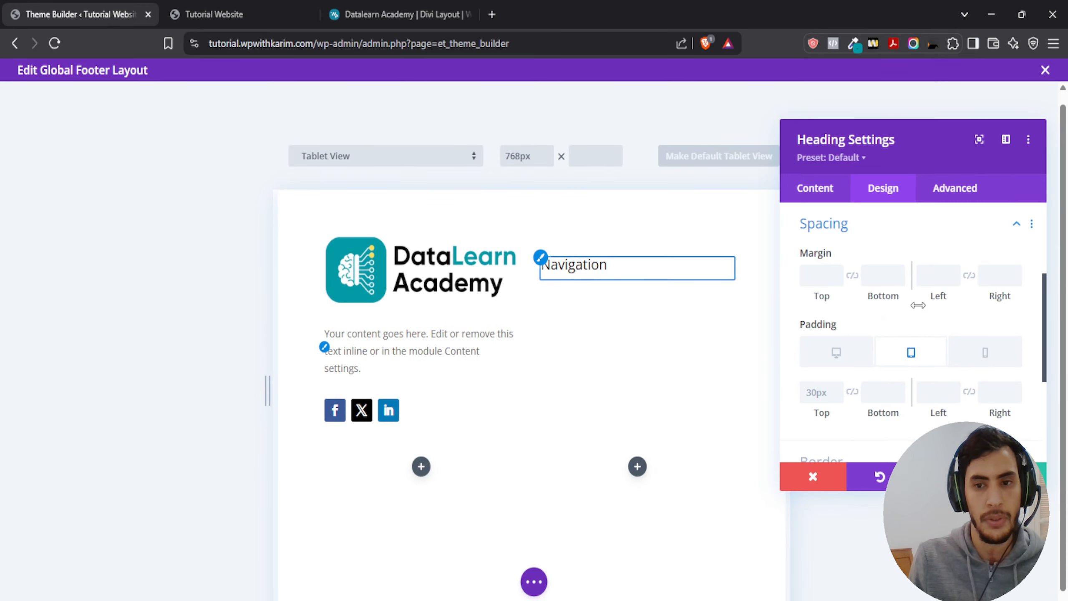
left_click(985, 353)
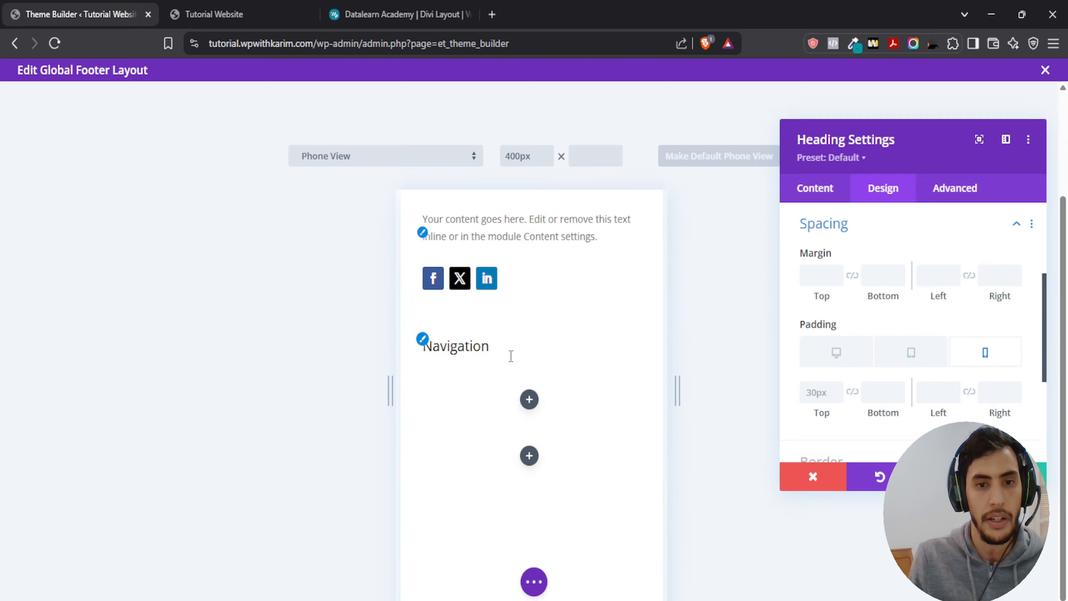
left_click(811, 395)
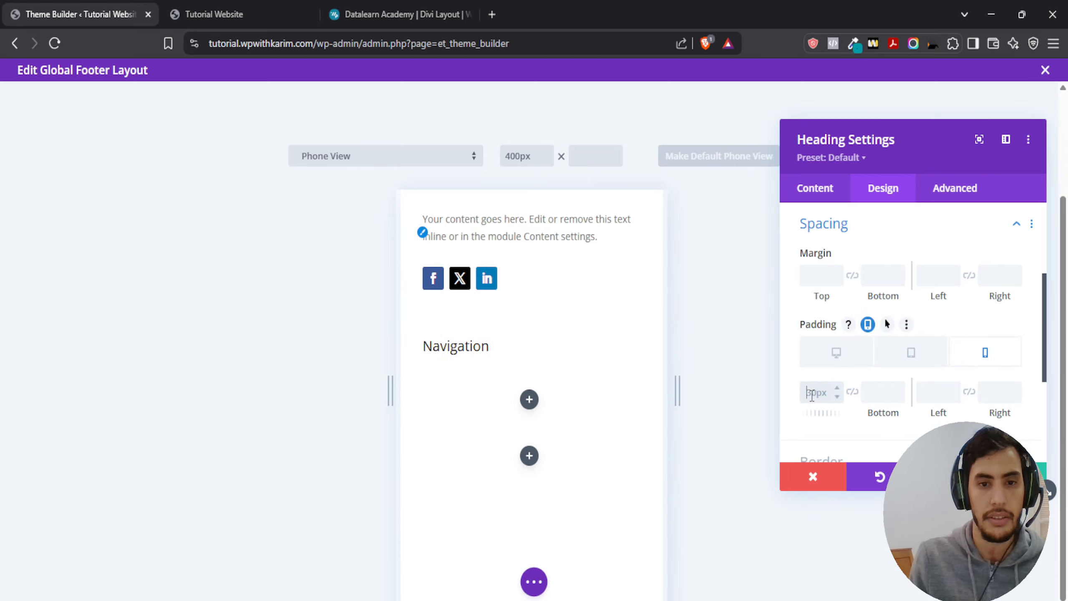
type("0px")
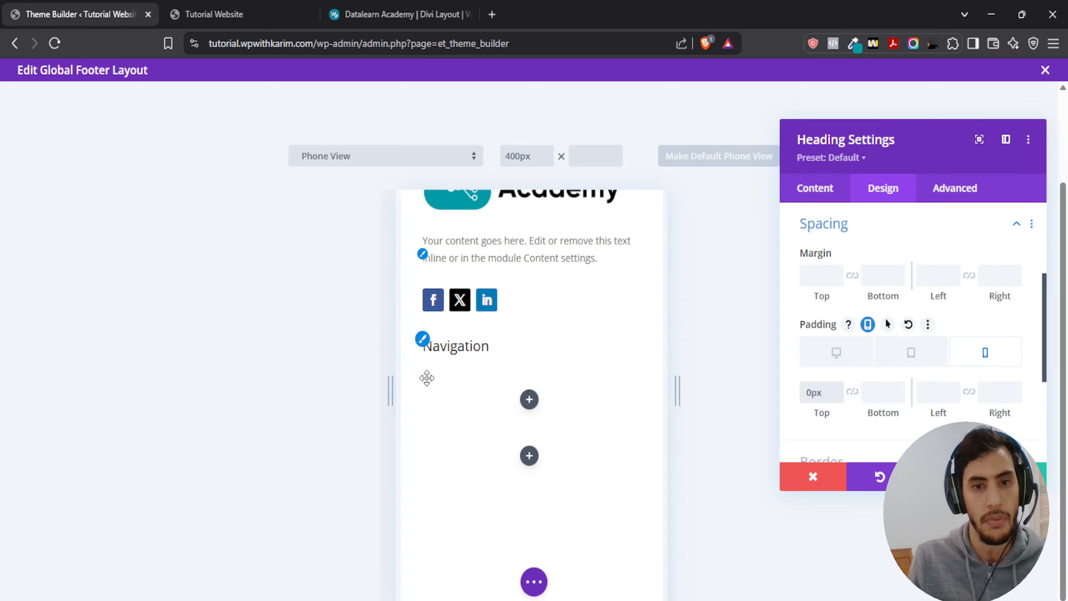
left_click(831, 352)
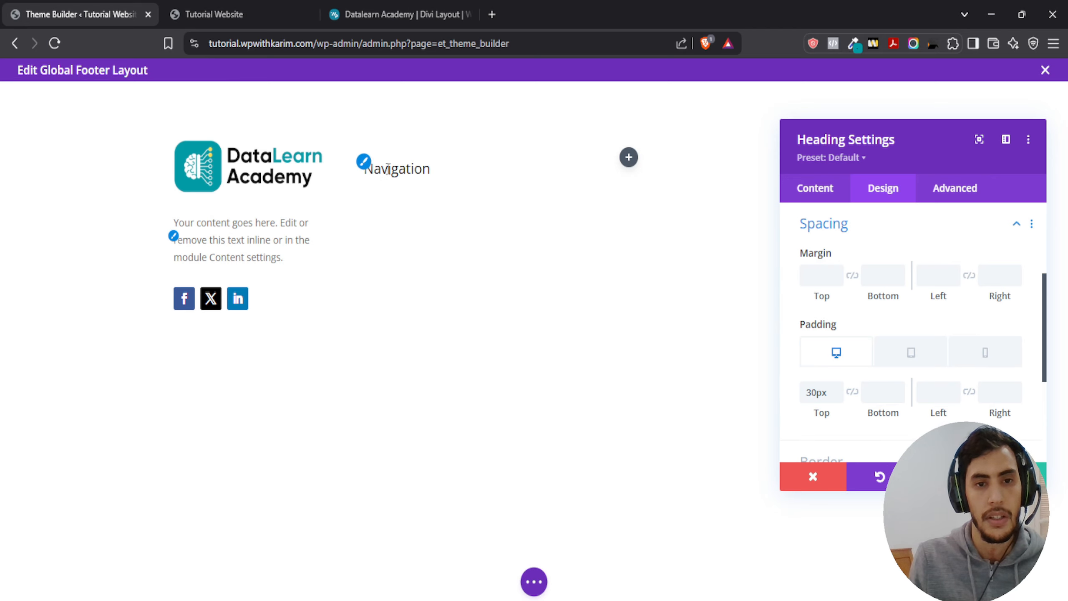
- Set the Navigation heading's font weight to Semi Bold and save the heading settings
scroll(920, 364, "up", 1)
scroll(917, 361, "up", 3)
left_click(838, 258)
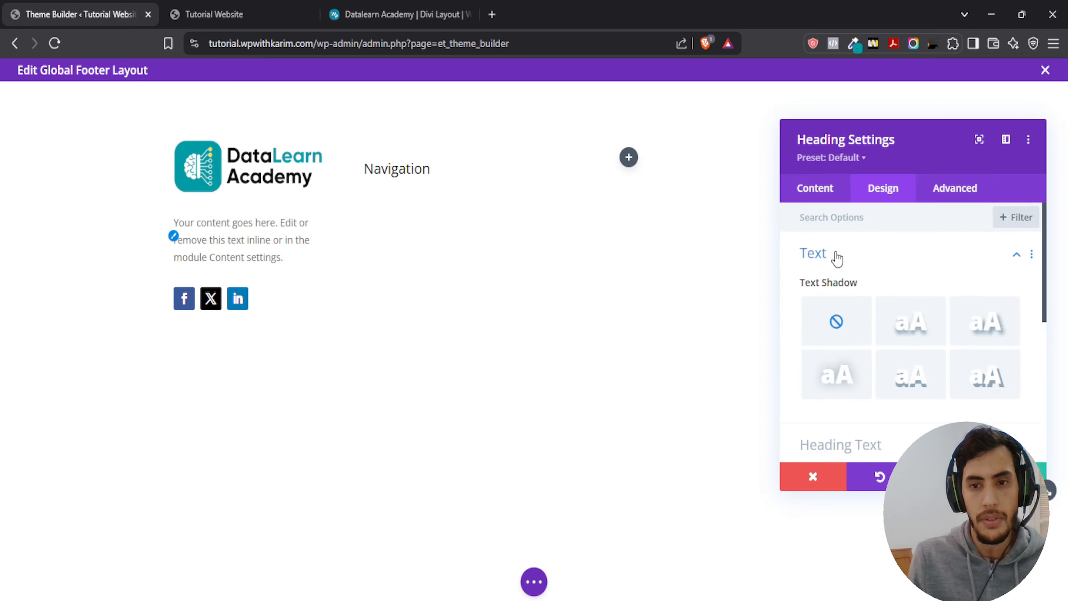
left_click(849, 265)
left_click(851, 304)
scroll(861, 322, "down", 2)
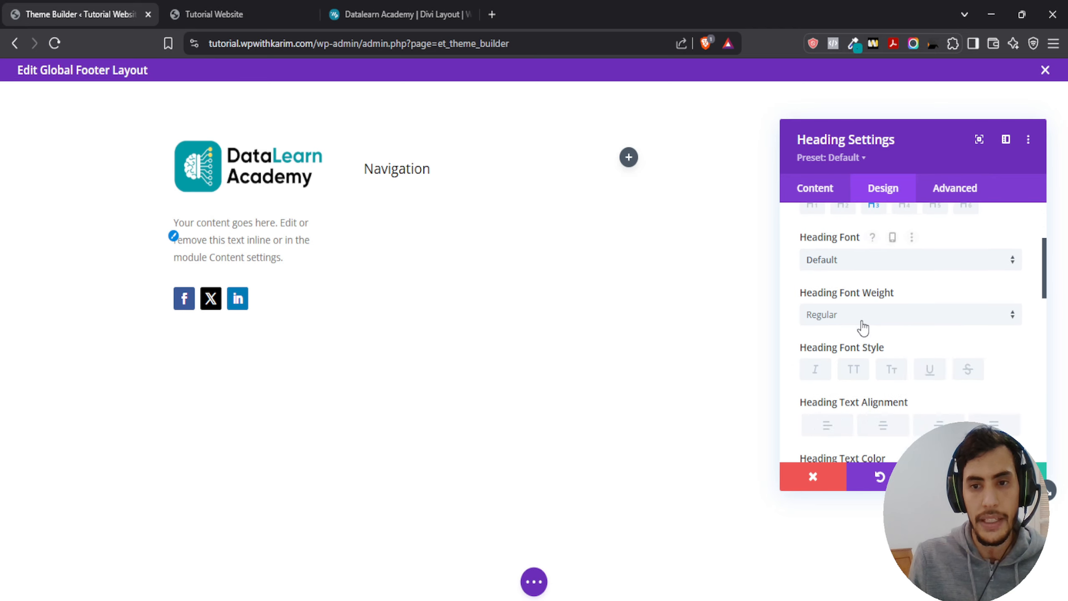
left_click(863, 323)
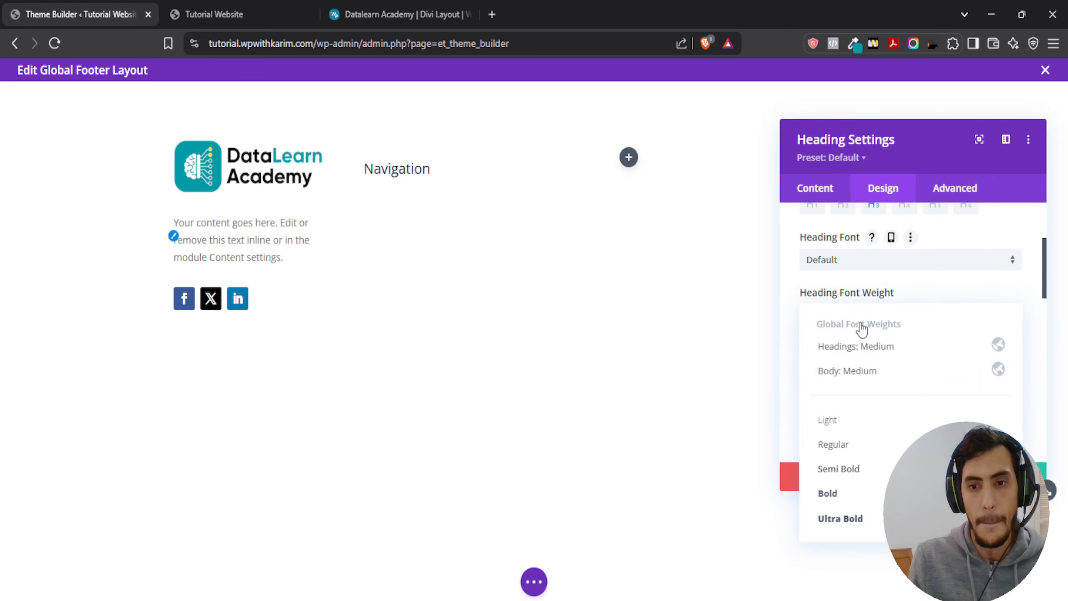
left_click(843, 470)
scroll(862, 323, "down", 3)
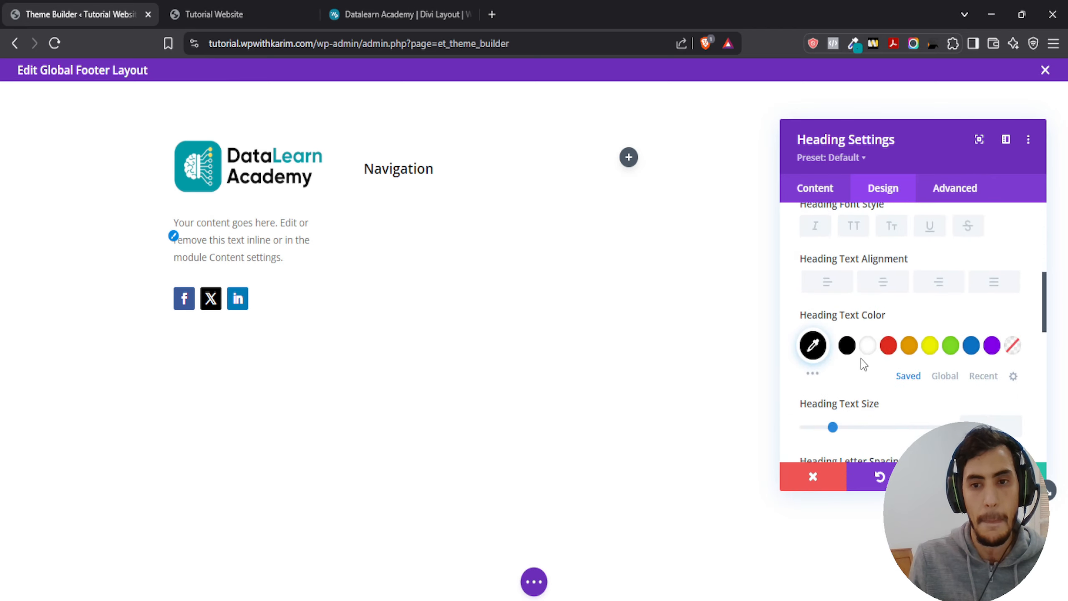
left_click(1013, 476)
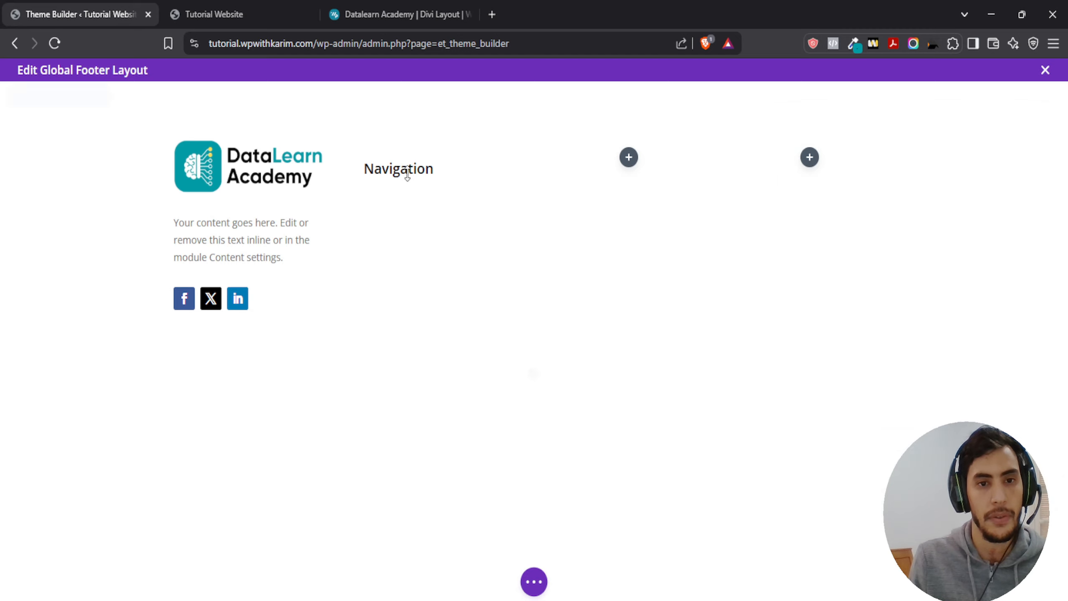
left_click(439, 178)
type("text")
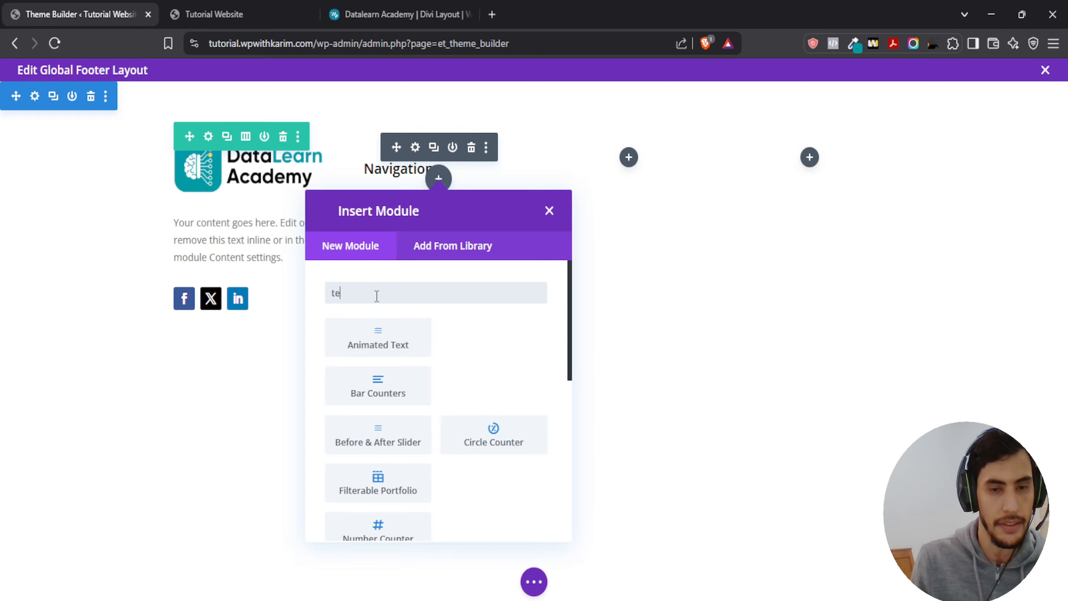
left_click(378, 336)
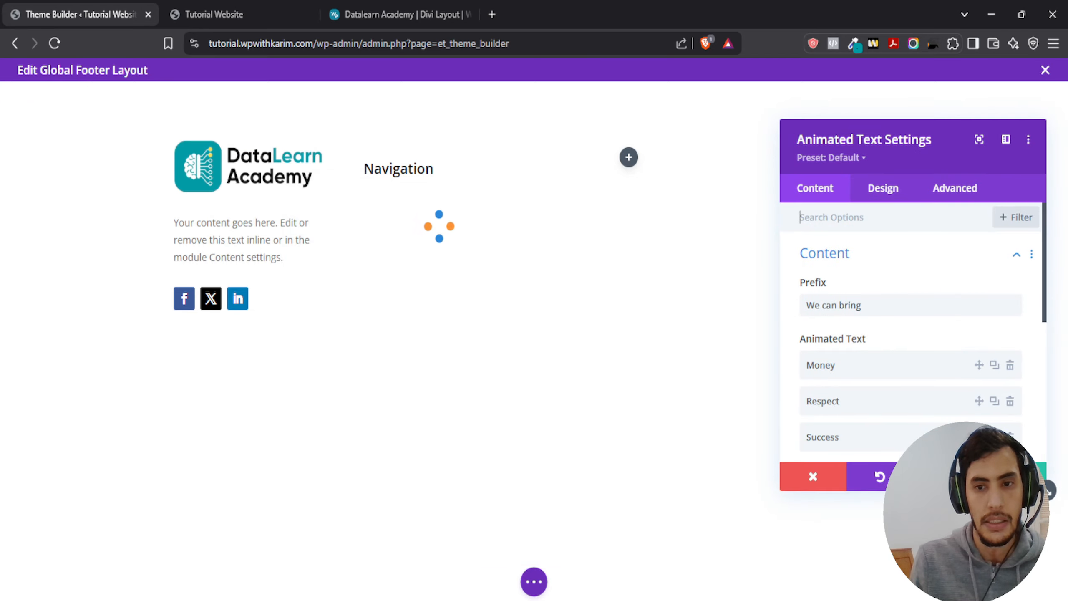
left_click(1013, 477)
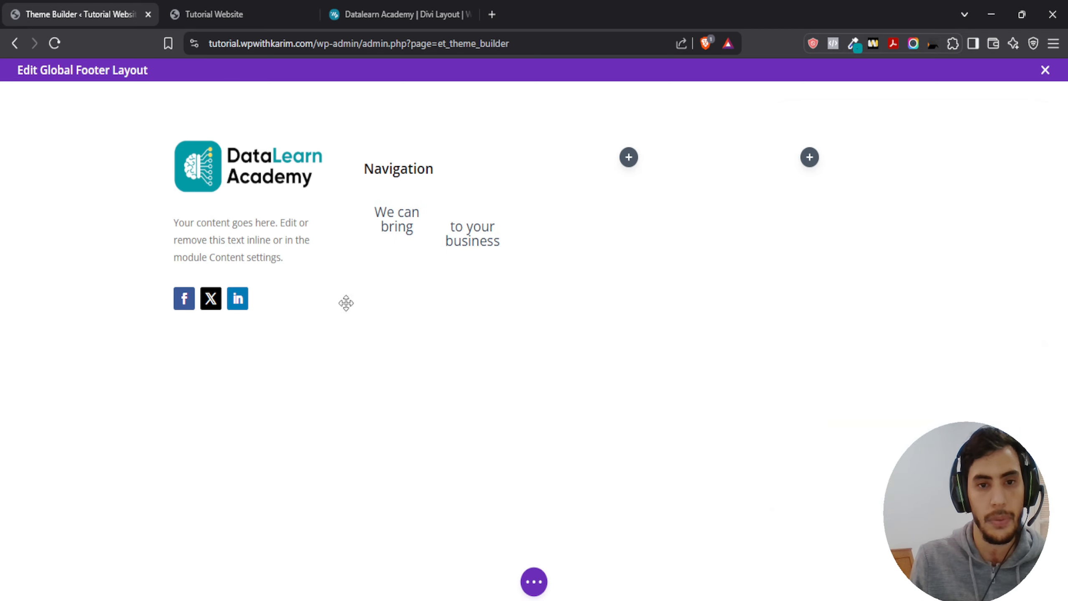
mouse_move(428, 215)
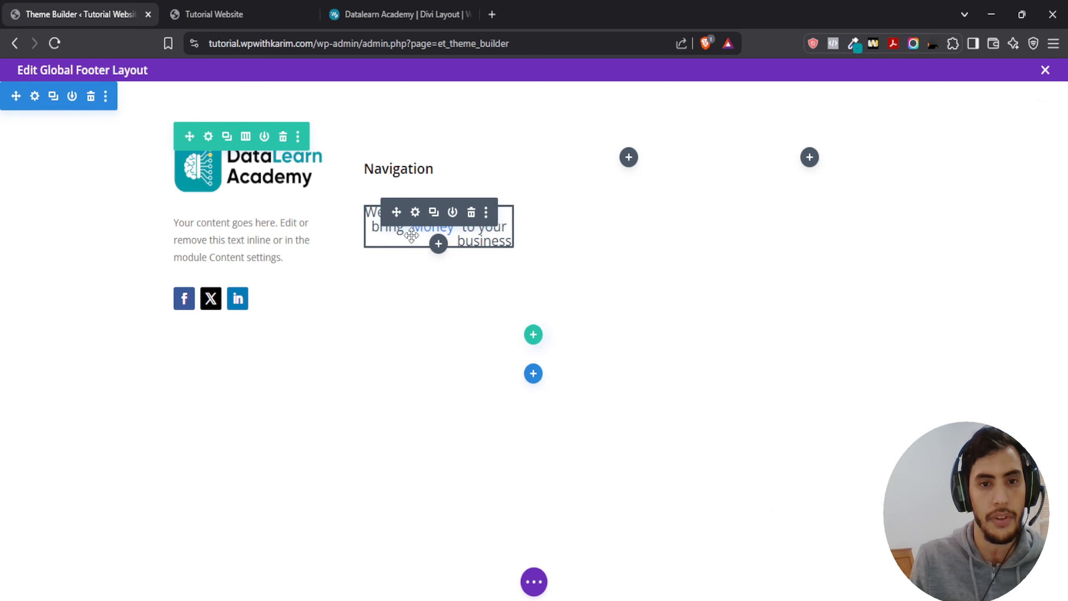
left_click(471, 212)
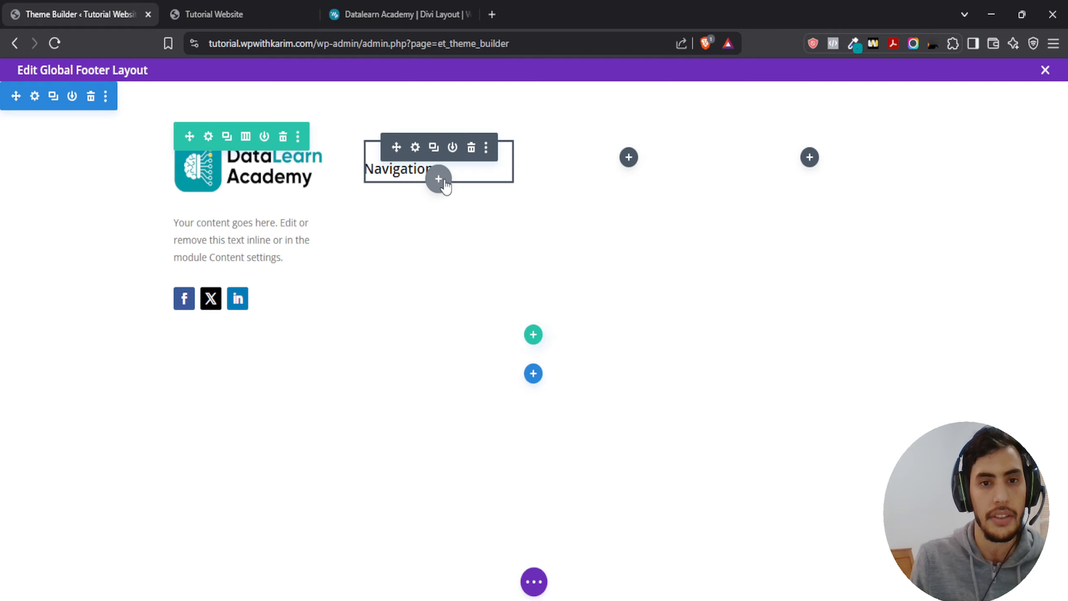
- Add a Text module below the Navigation heading in the second footer column
left_click(438, 178)
type("text")
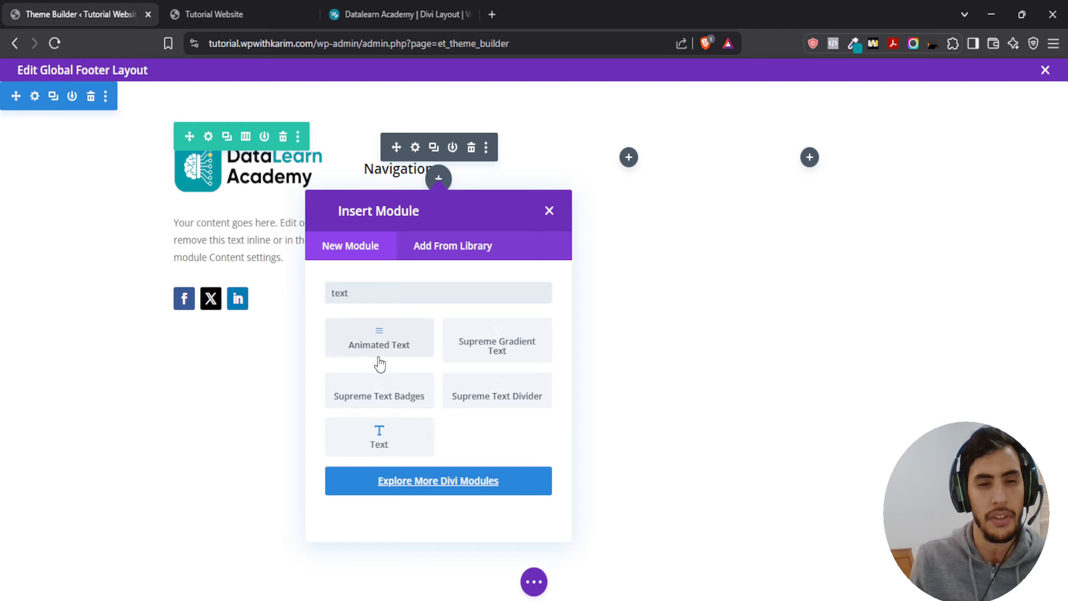
left_click(369, 439)
- Replace the new Text module's placeholder with Home, Program, Services, Blog and Contact, each as its own paragraph
scroll(904, 336, "down", 3)
left_click(826, 332)
key("ctrl+a")
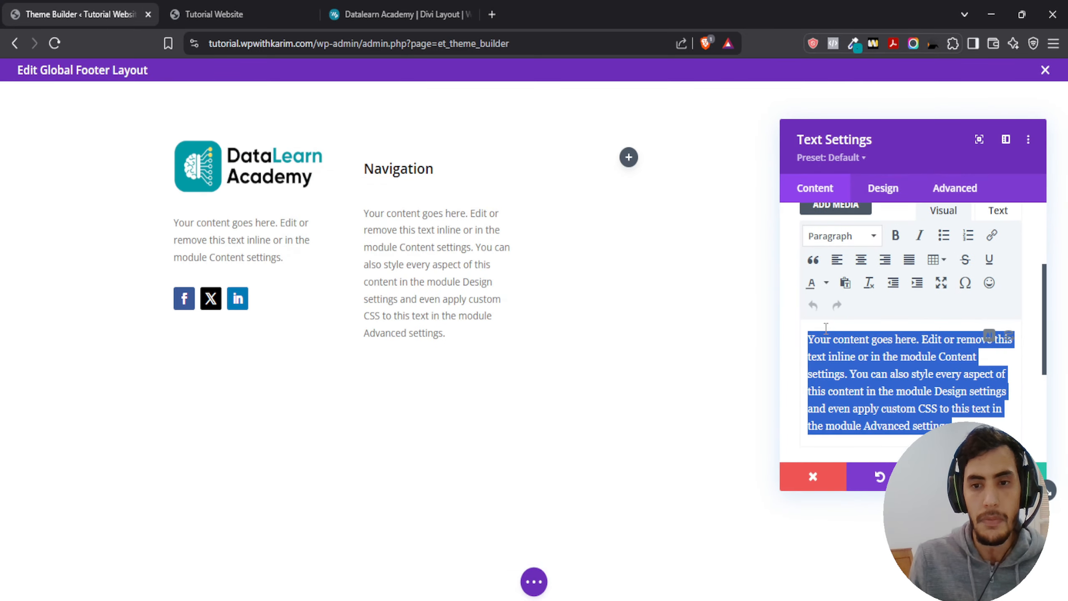
type("Home")
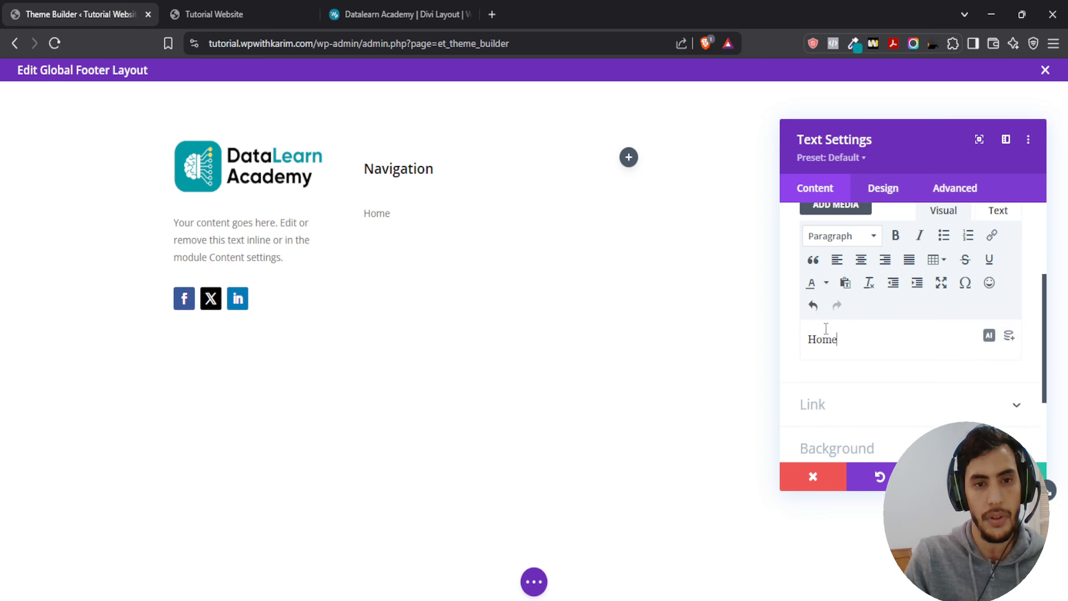
key("Return")
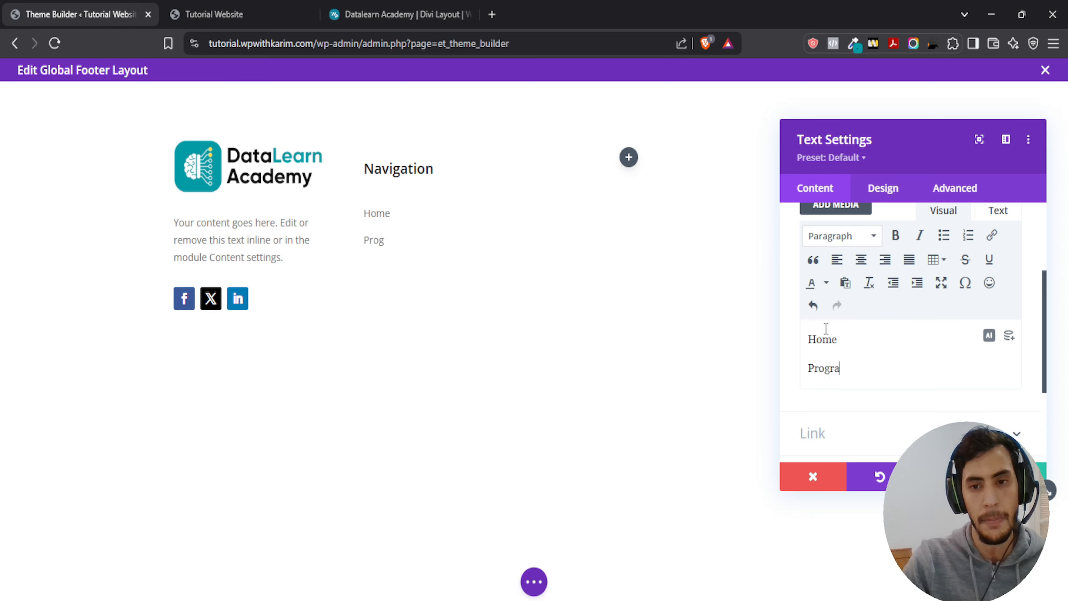
type("Program")
key("Return")
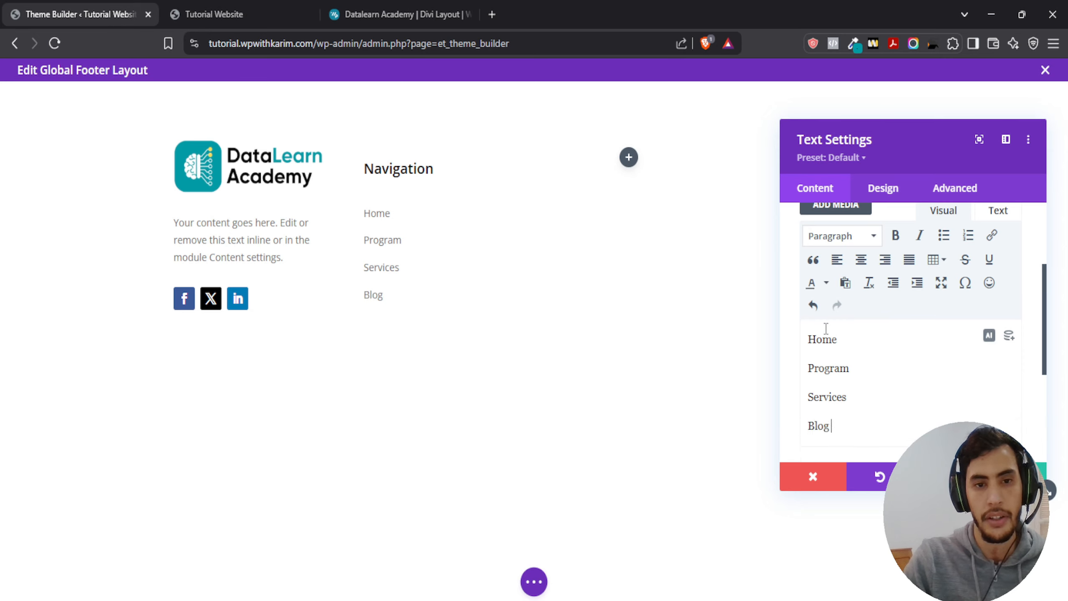
key("shift+Return")
type("Cont")
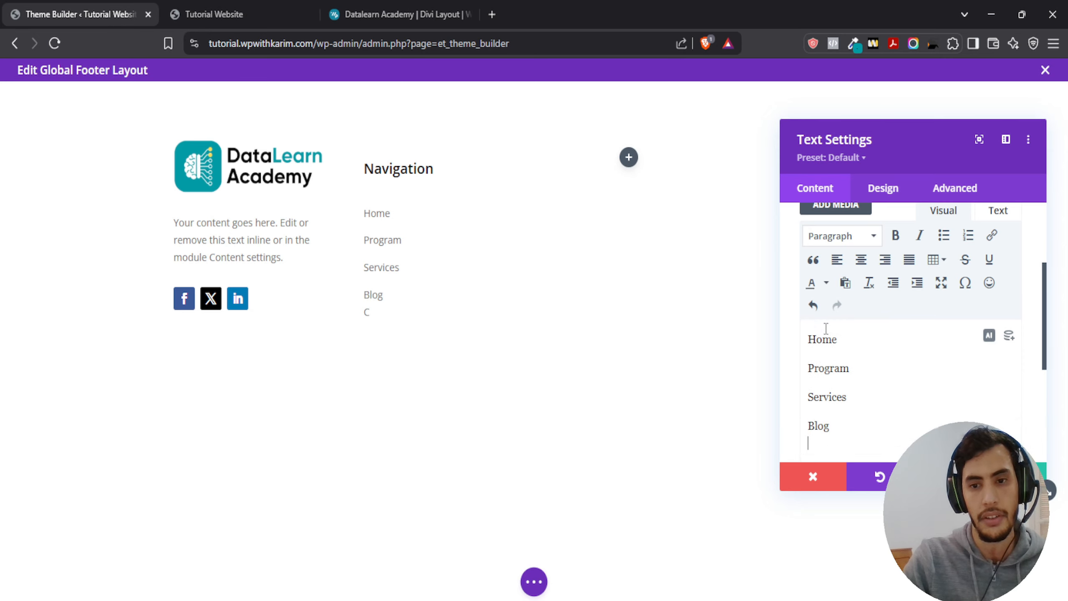
key("Return")
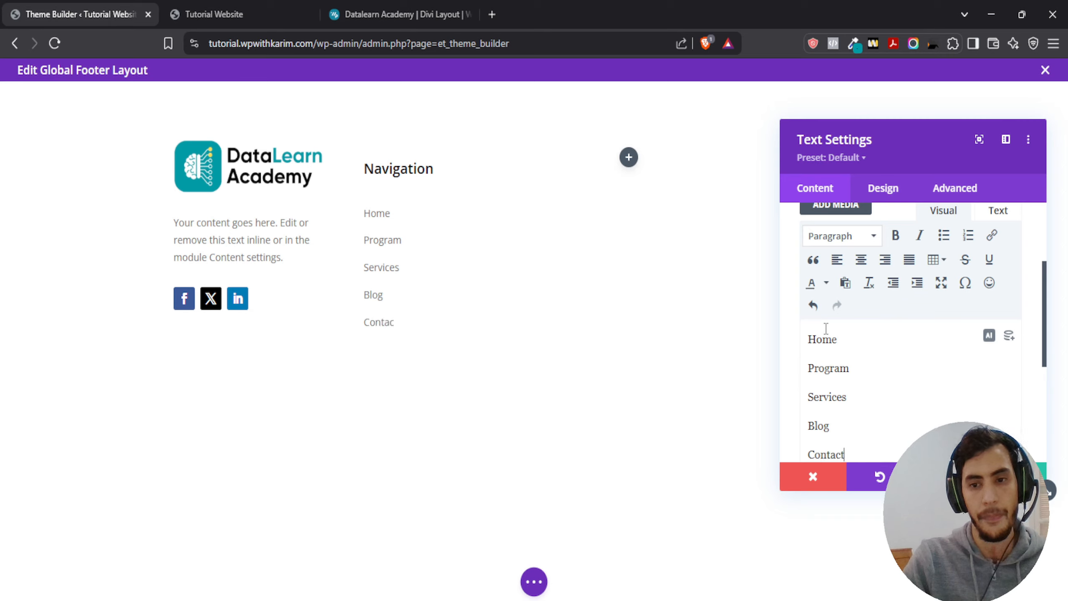
- Link the Home entry to the URL "/" and set its text color to black
left_click_drag(847, 331, 758, 339)
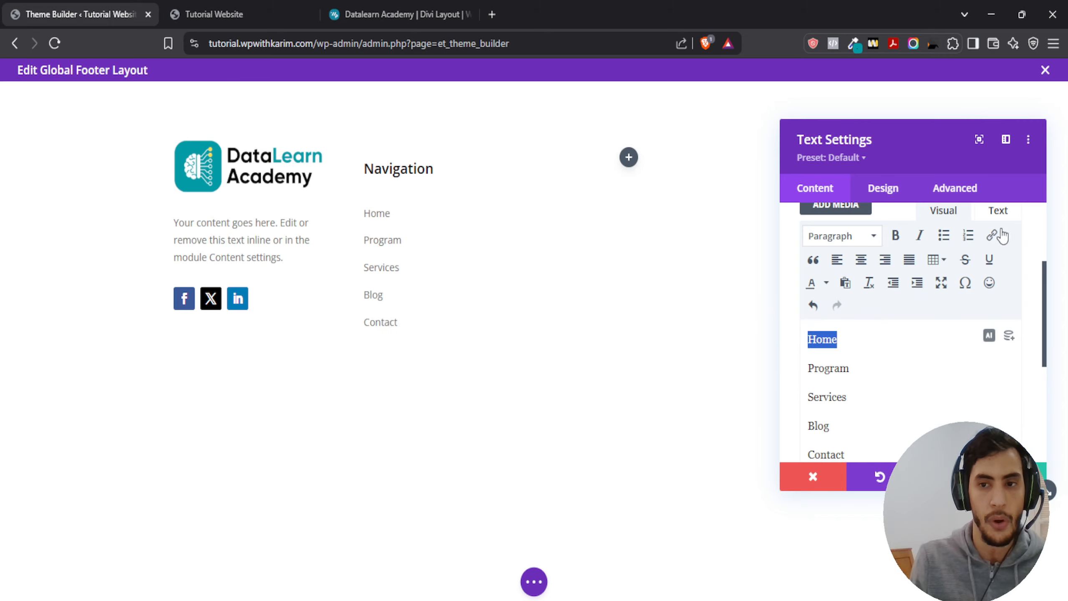
left_click(992, 236)
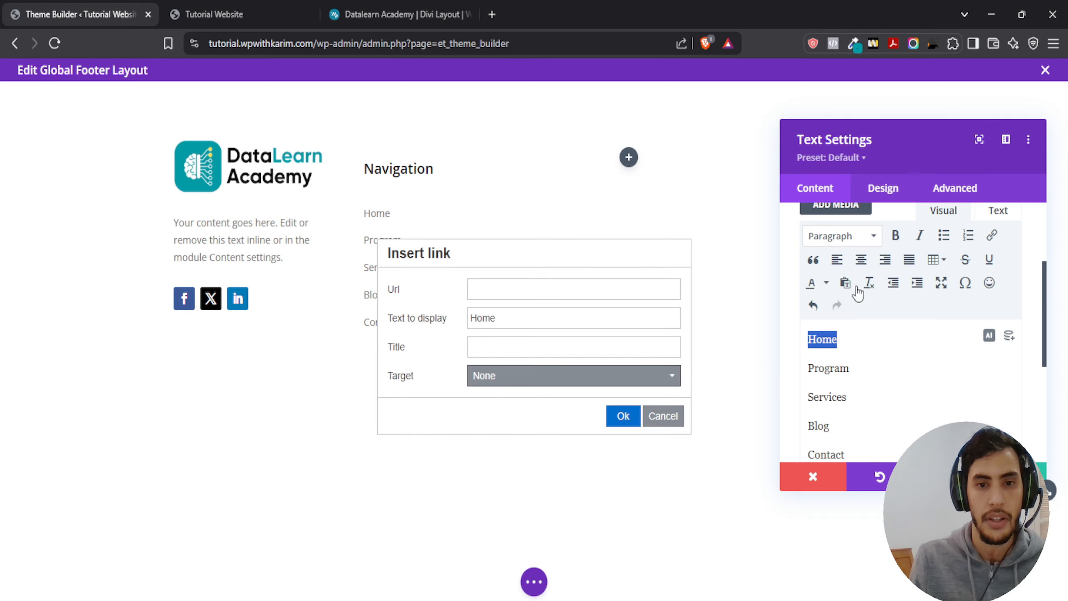
left_click(530, 290)
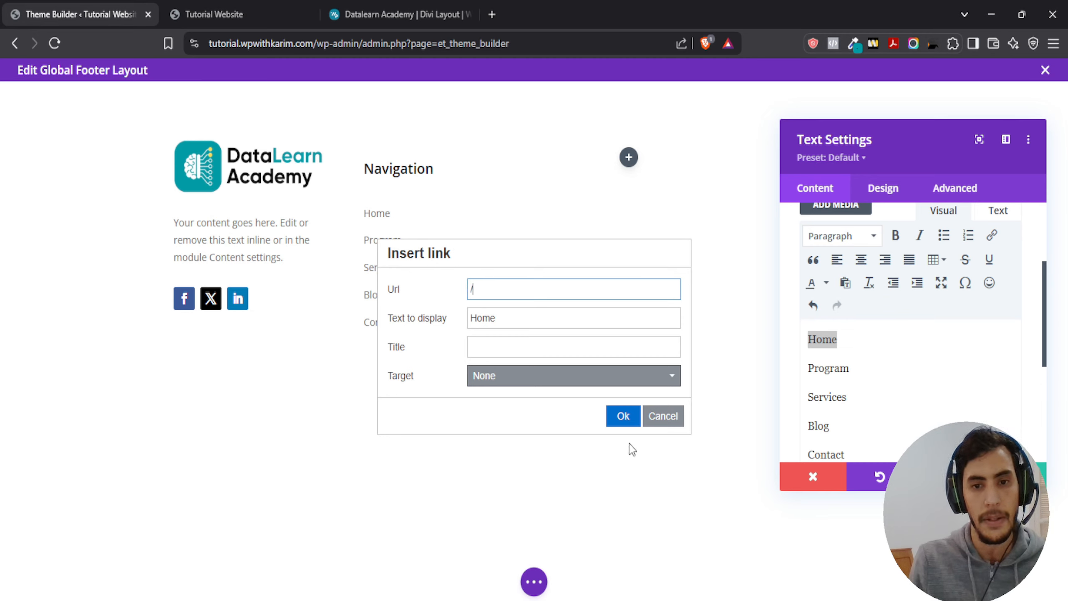
left_click(631, 419)
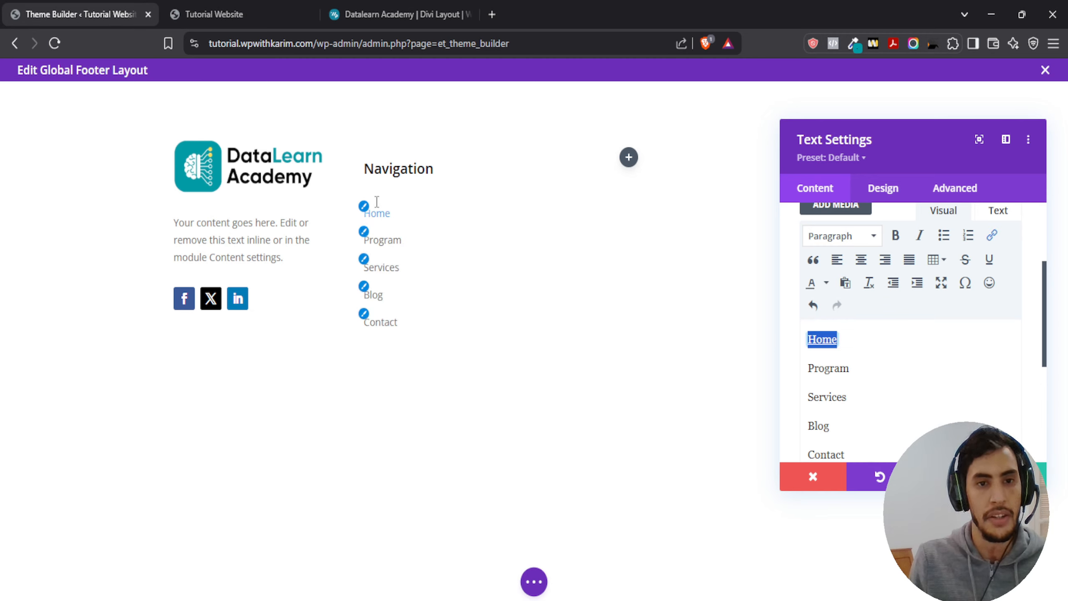
left_click(826, 283)
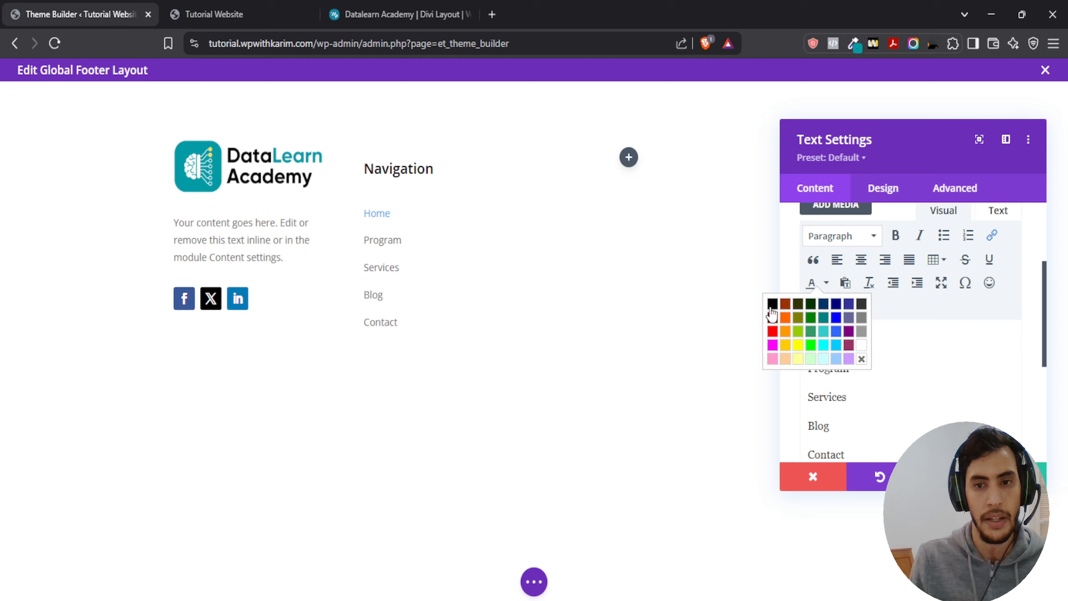
left_click(772, 303)
- Link the Program entry to the URL "/program" and set its text color to black
left_click(854, 369)
double_click(809, 368)
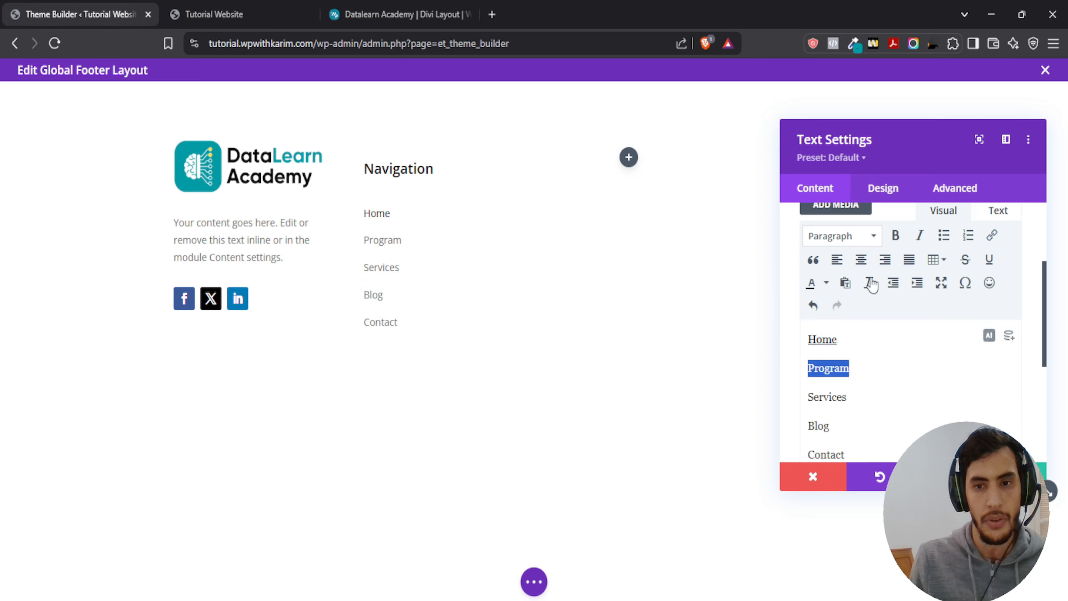
left_click(992, 234)
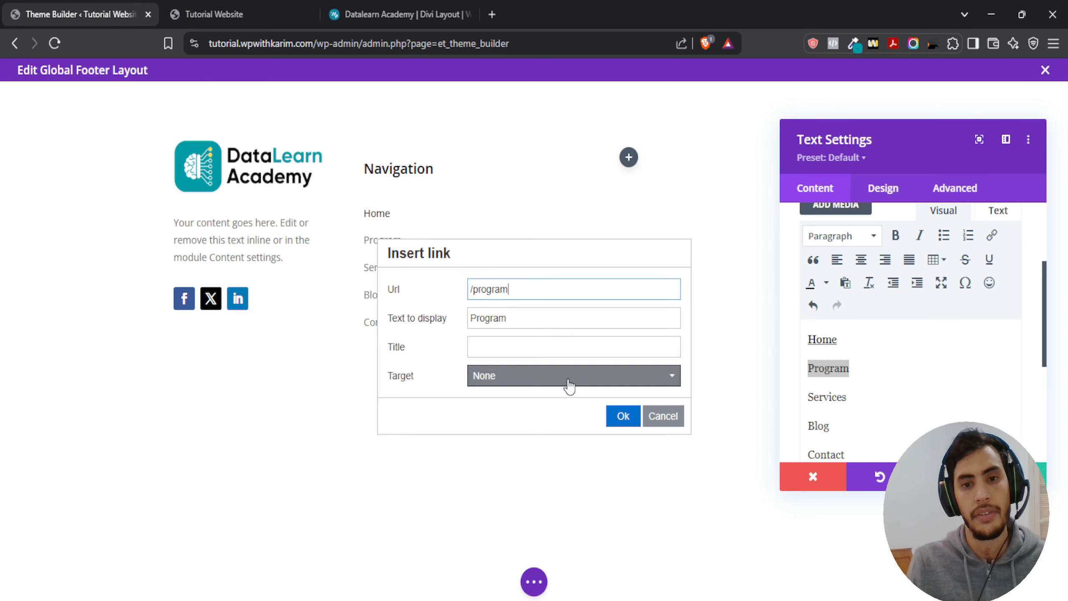
left_click(618, 416)
left_click(826, 283)
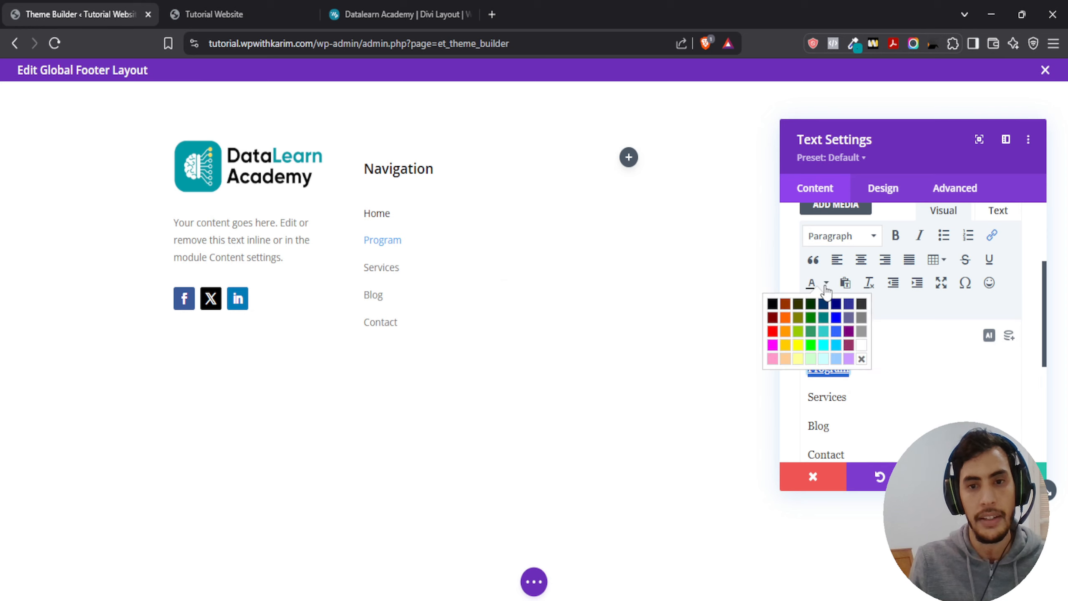
left_click(772, 306)
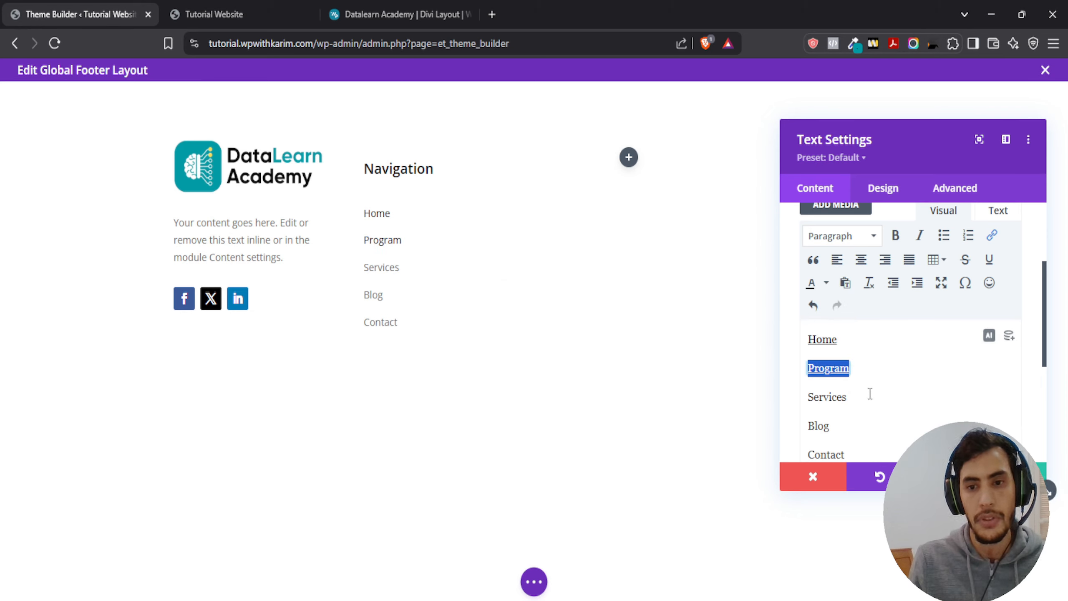
- Link the Services entry to the URL "/services" and set its text color to black
left_click_drag(870, 394, 804, 395)
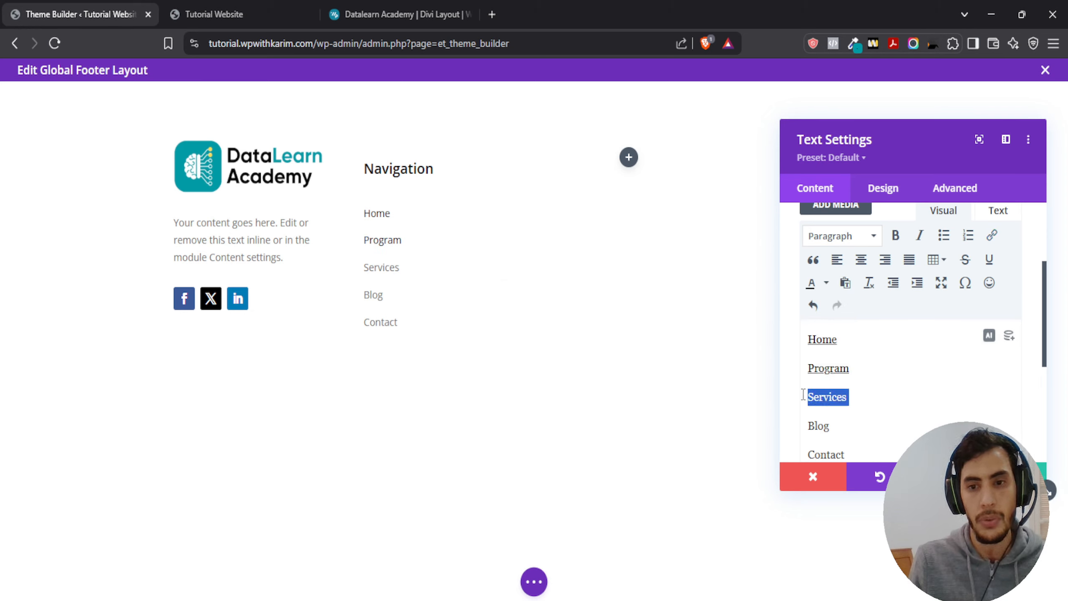
left_click(992, 237)
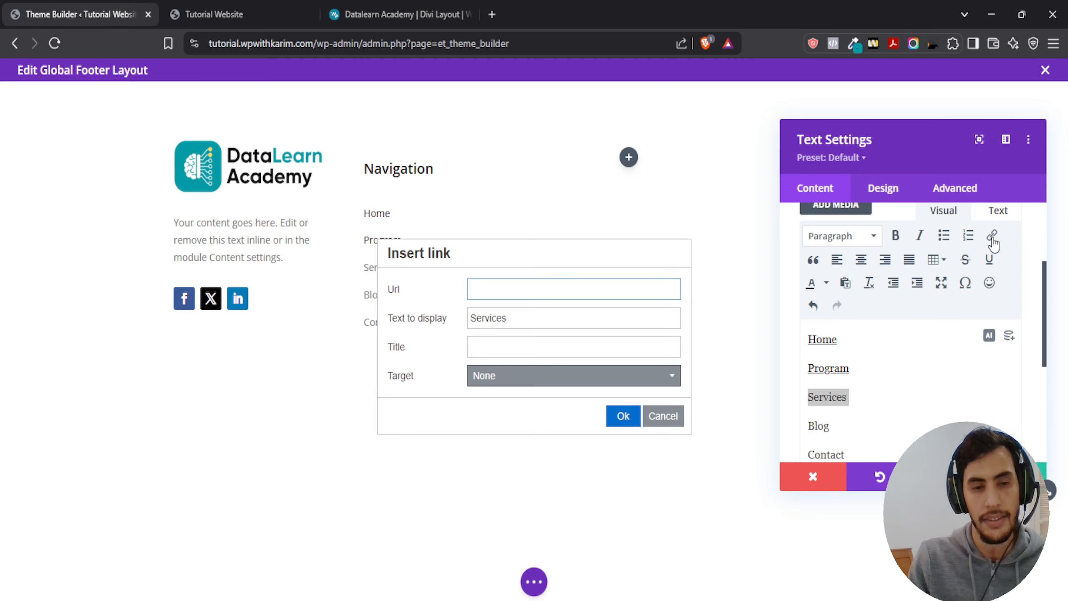
type("/ser")
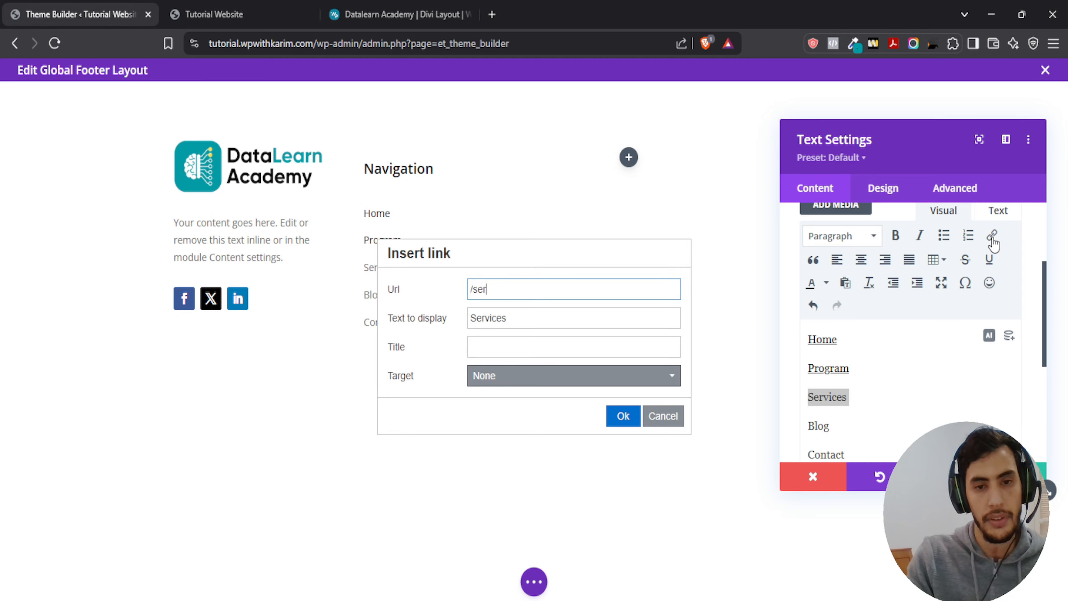
type("vices")
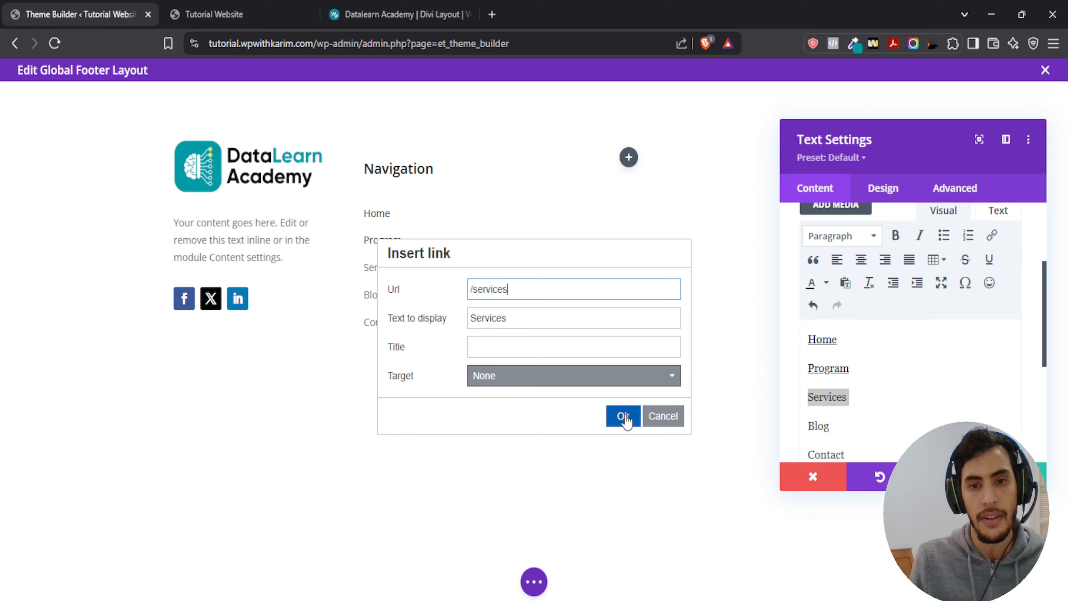
left_click(623, 416)
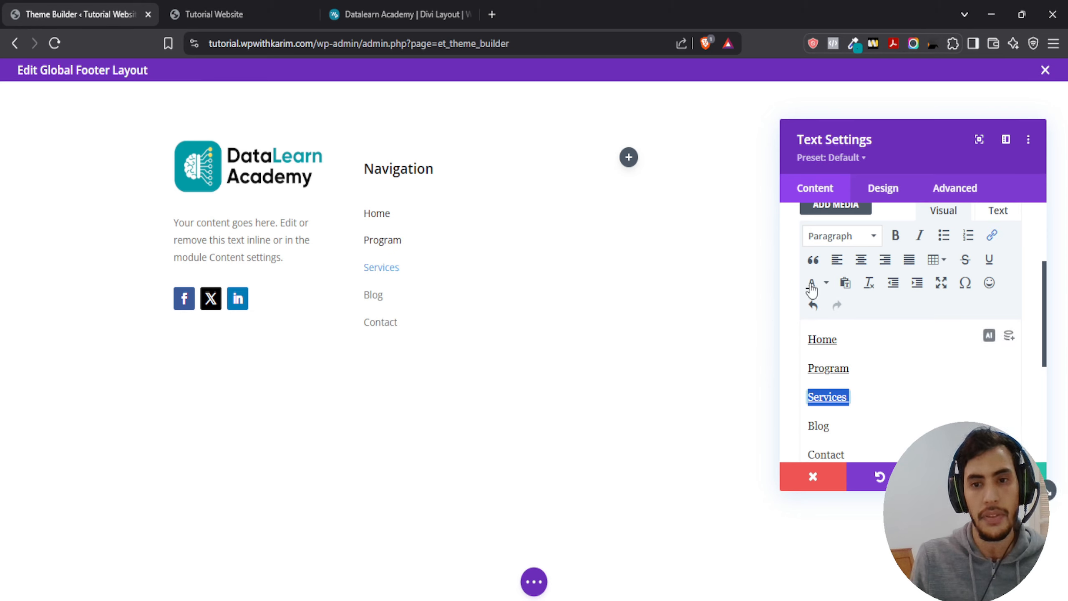
- Set the text color of the Blog and Contact entries in the Navigation list to black
left_click_drag(853, 427, 767, 432)
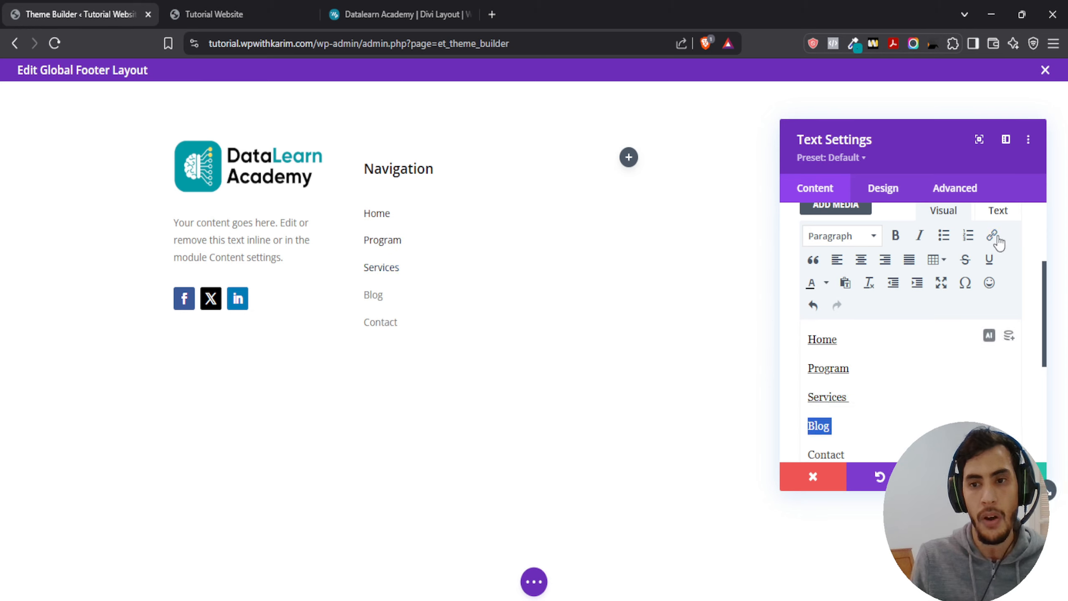
left_click(877, 404)
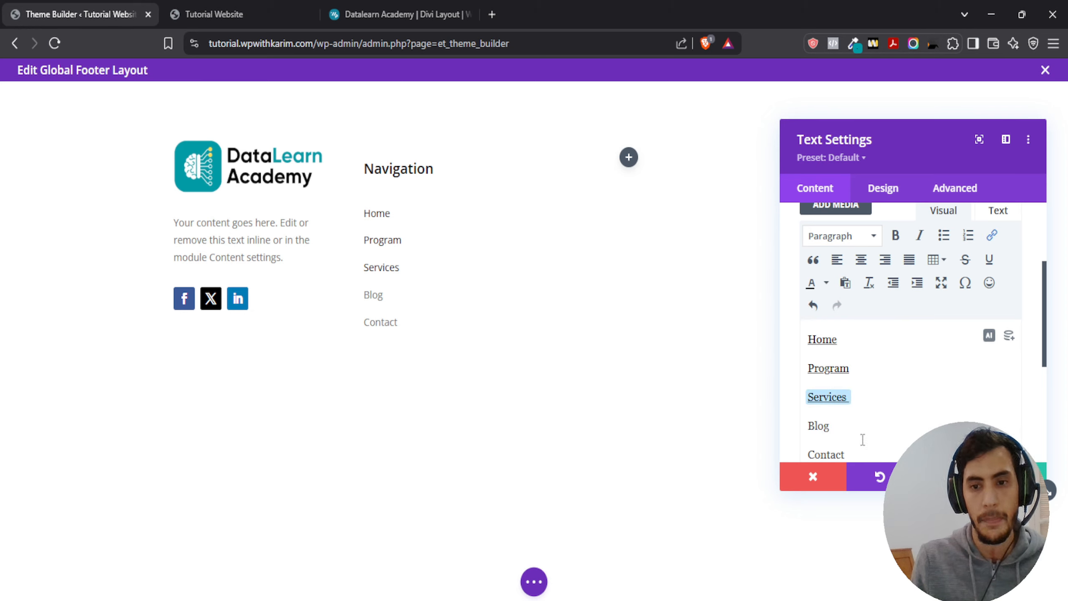
left_click_drag(862, 440, 775, 422)
scroll(859, 360, "down", 3)
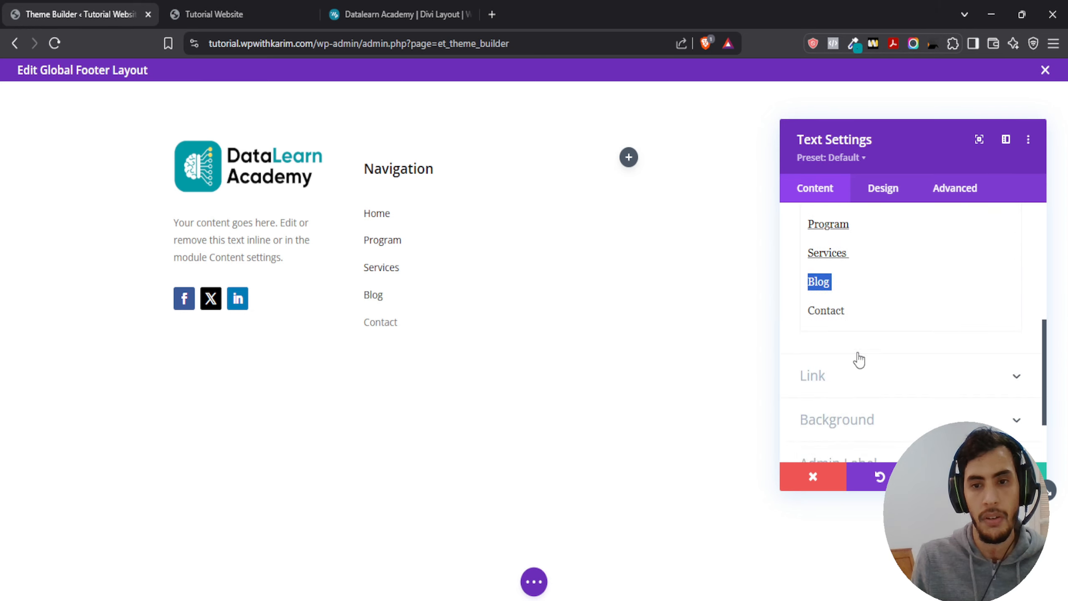
left_click_drag(860, 312, 725, 305)
scroll(876, 321, "up", 3)
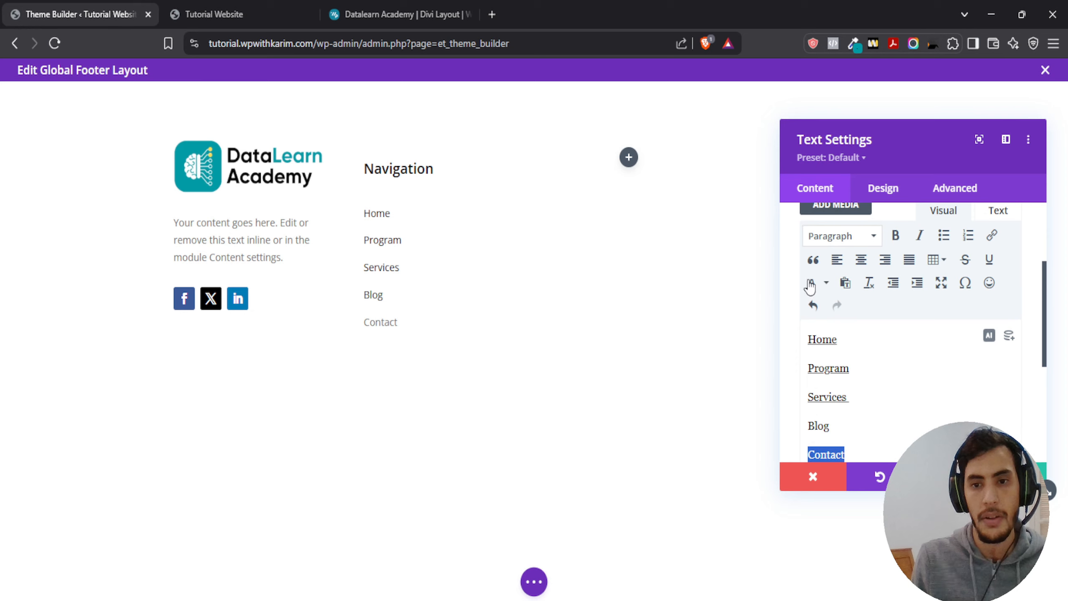
scroll(856, 406, "up", 2)
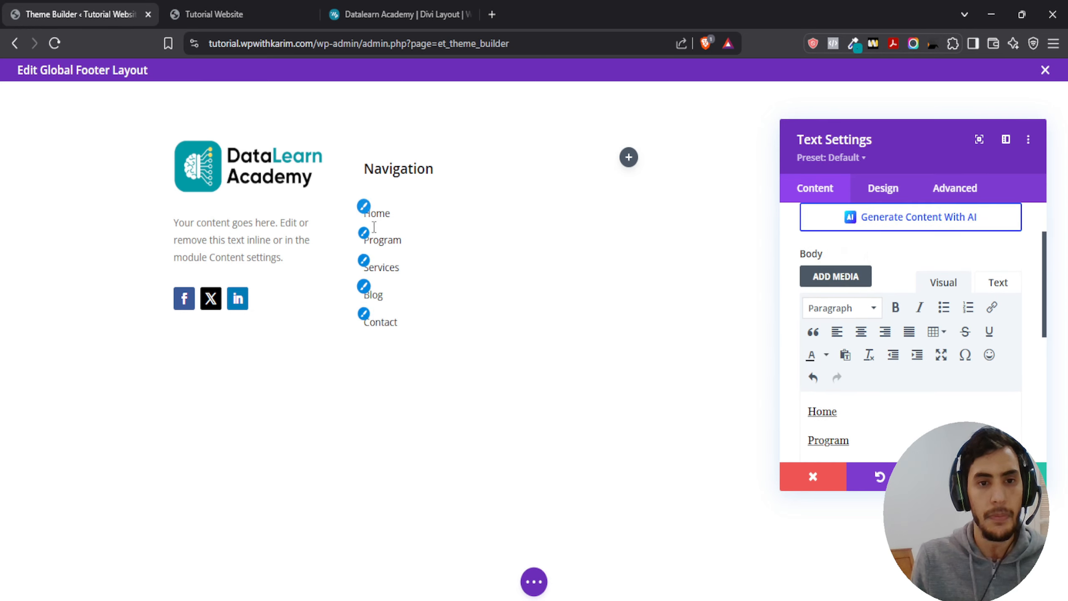
- Set the Navigation list module's body text color to black in its design settings
left_click(884, 188)
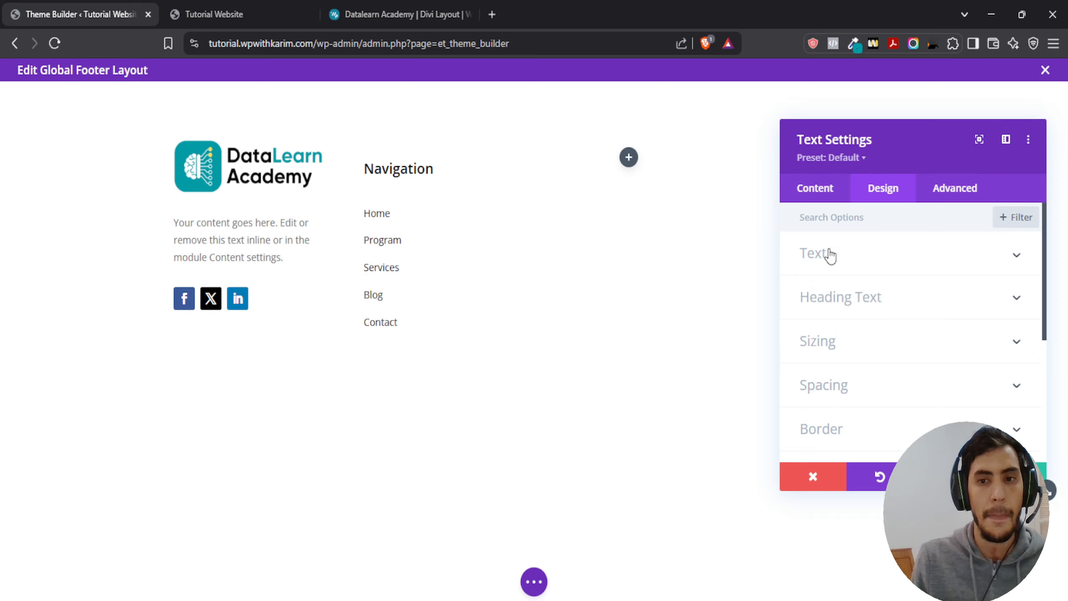
left_click(874, 273)
scroll(854, 294, "down", 5)
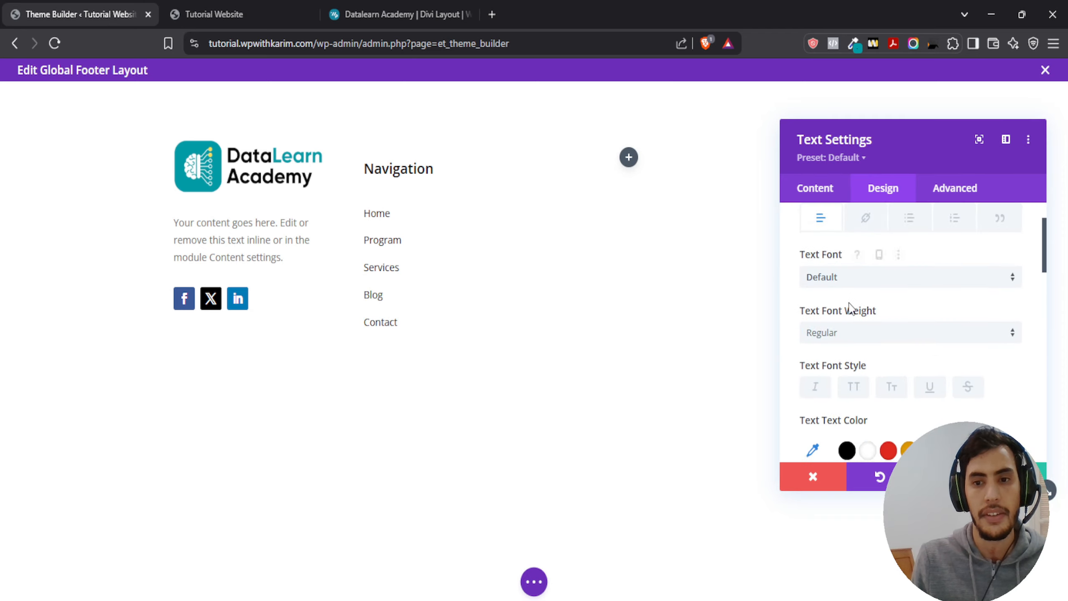
left_click(889, 309)
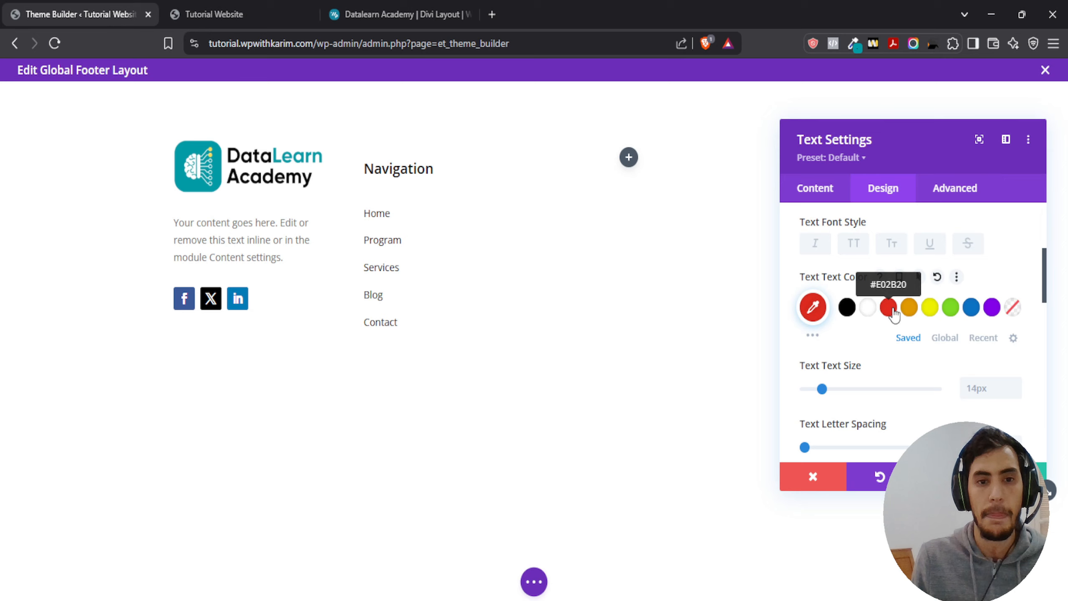
left_click(847, 308)
scroll(831, 267, "up", 5)
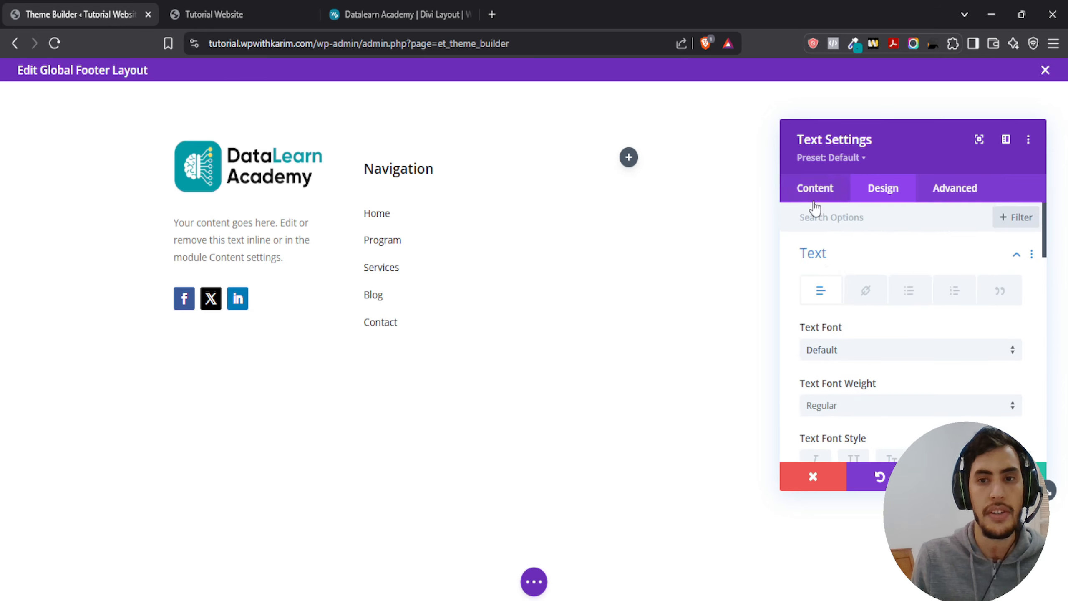
- Try bold formatting on all five Navigation entries, from Home to Contact
left_click(816, 198)
left_click(841, 273)
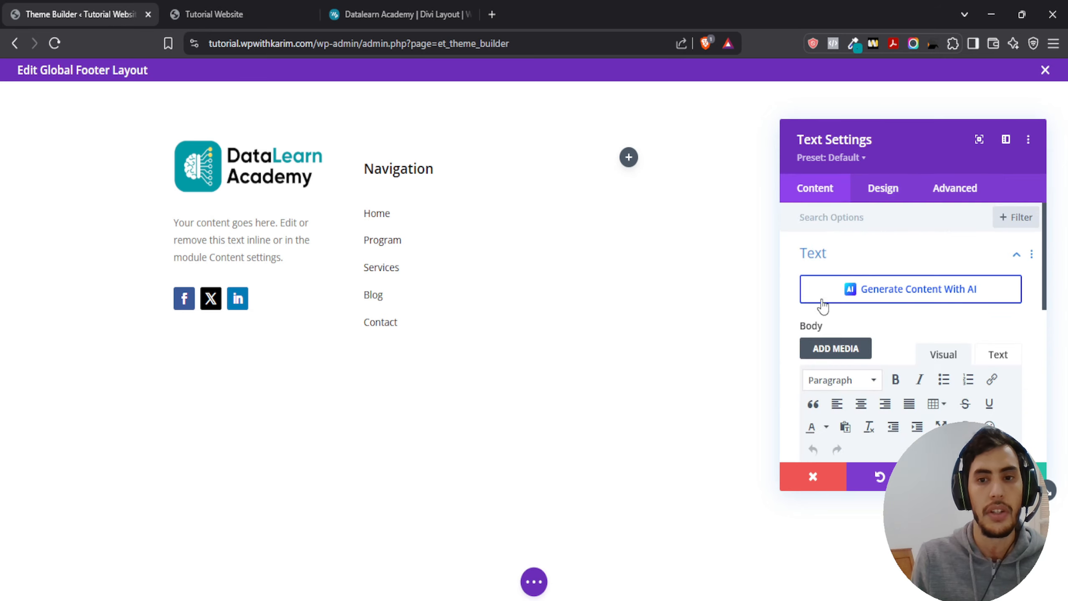
scroll(868, 329, "down", 5)
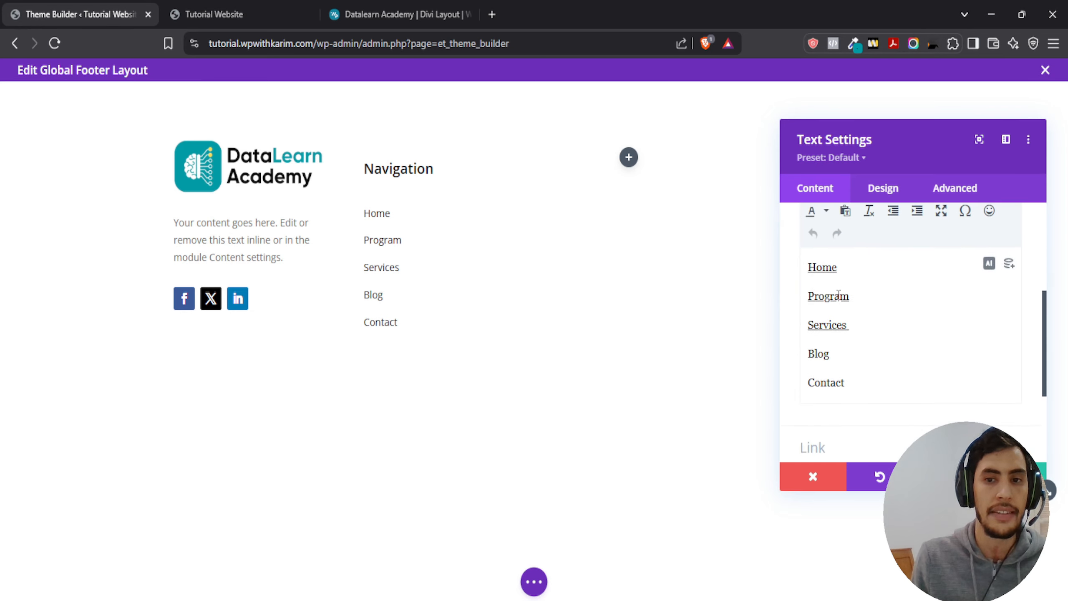
left_click_drag(810, 259, 842, 372)
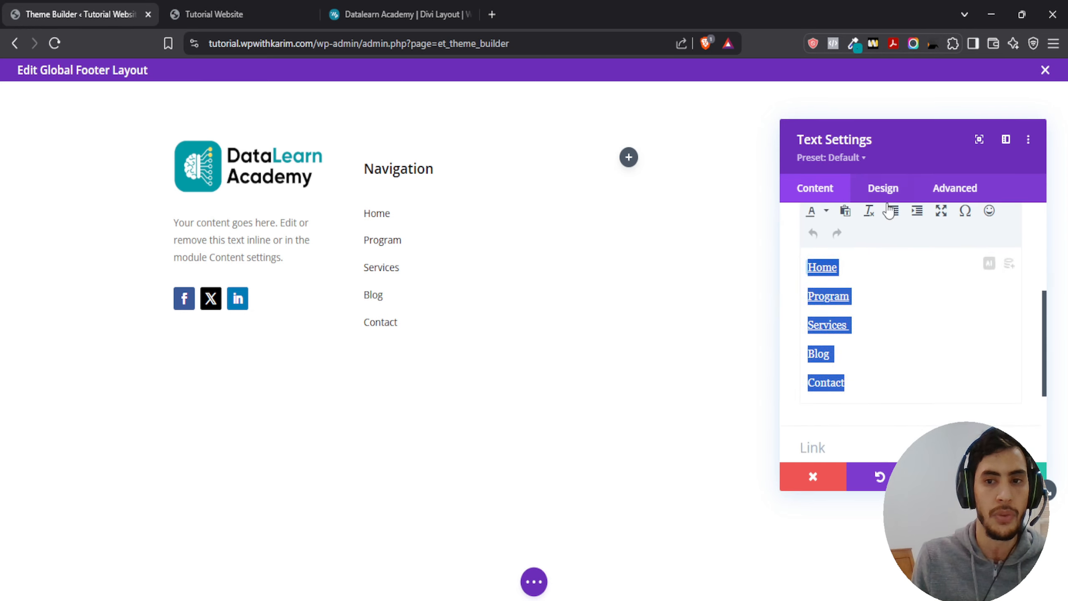
left_click(868, 387)
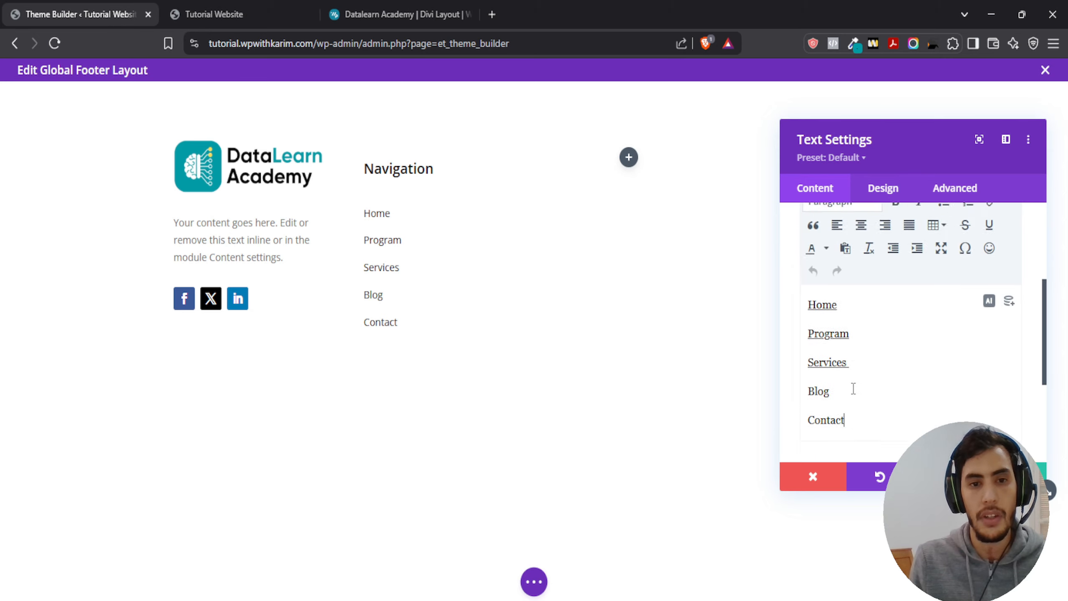
key("ctrl+a")
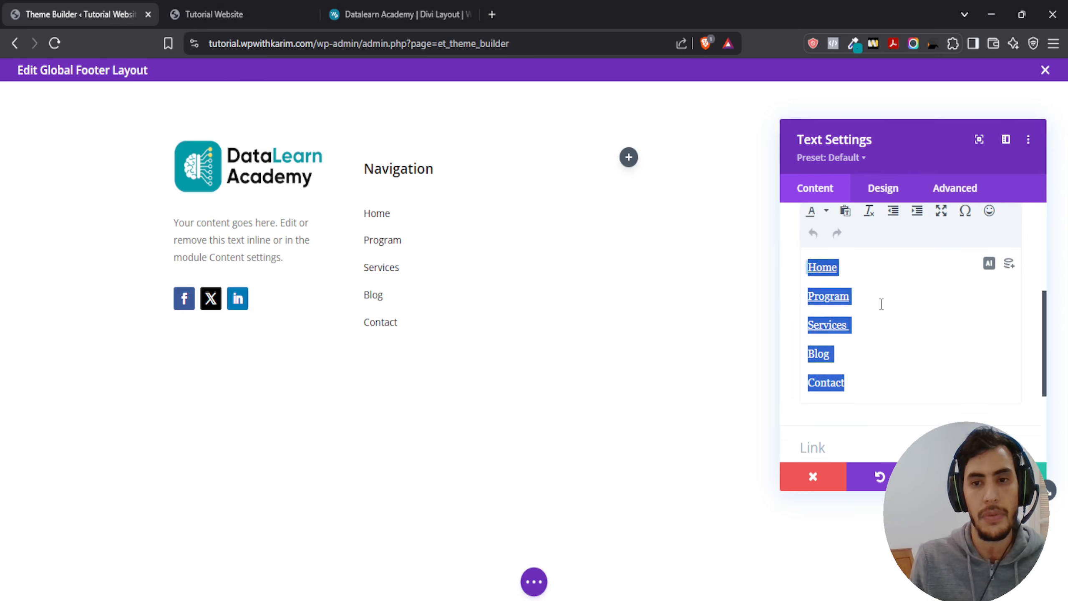
scroll(880, 303, "up", 2)
left_click(897, 237)
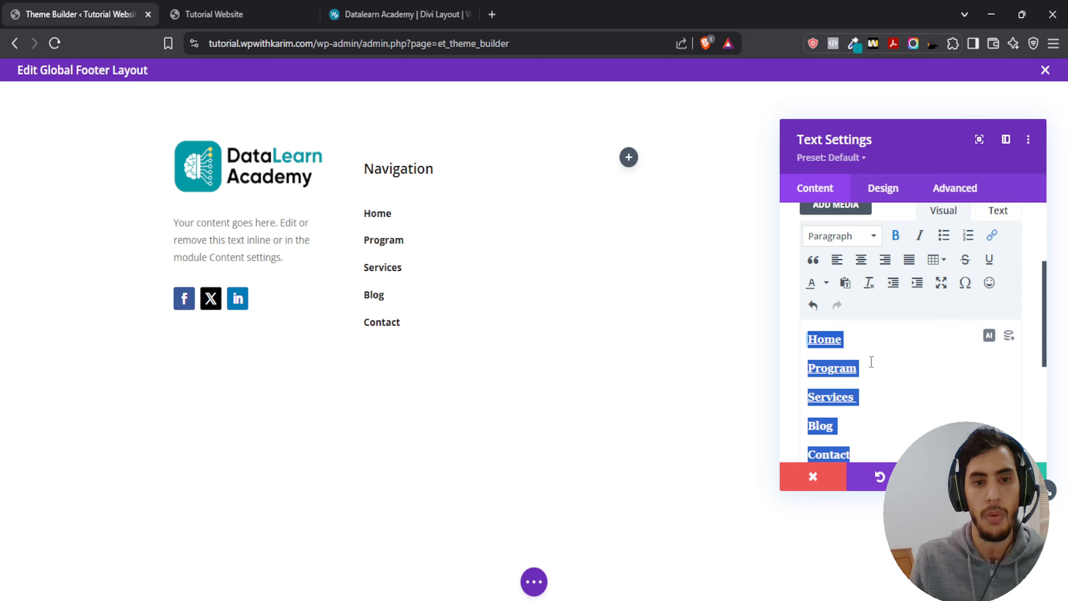
left_click(894, 239)
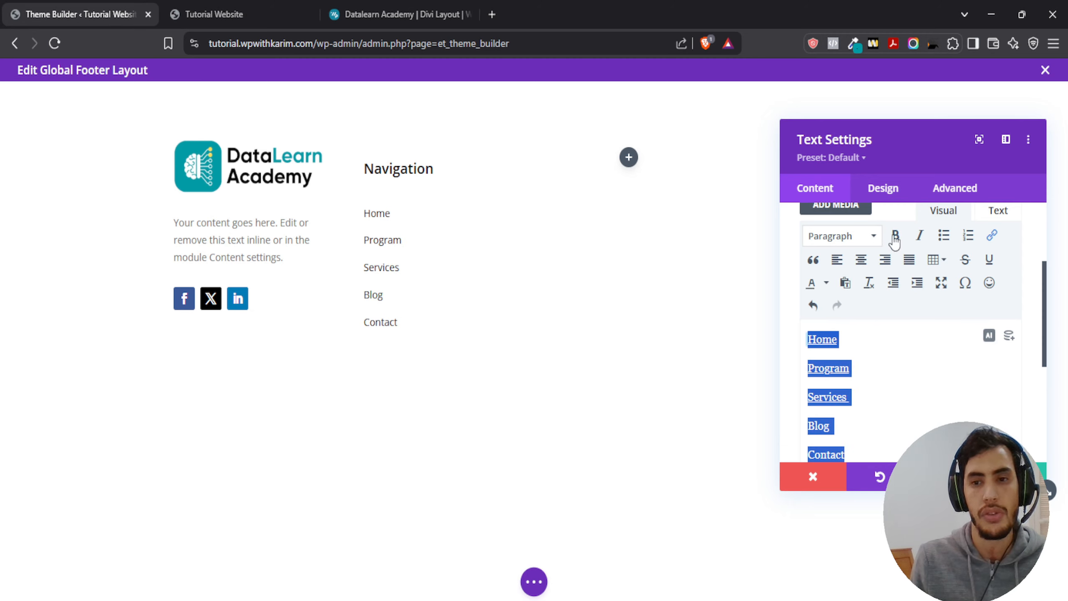
left_click(895, 237)
left_click(894, 238)
- Apply black text color to all the selected Navigation entries and save the Text module
scroll(854, 379, "down", 2)
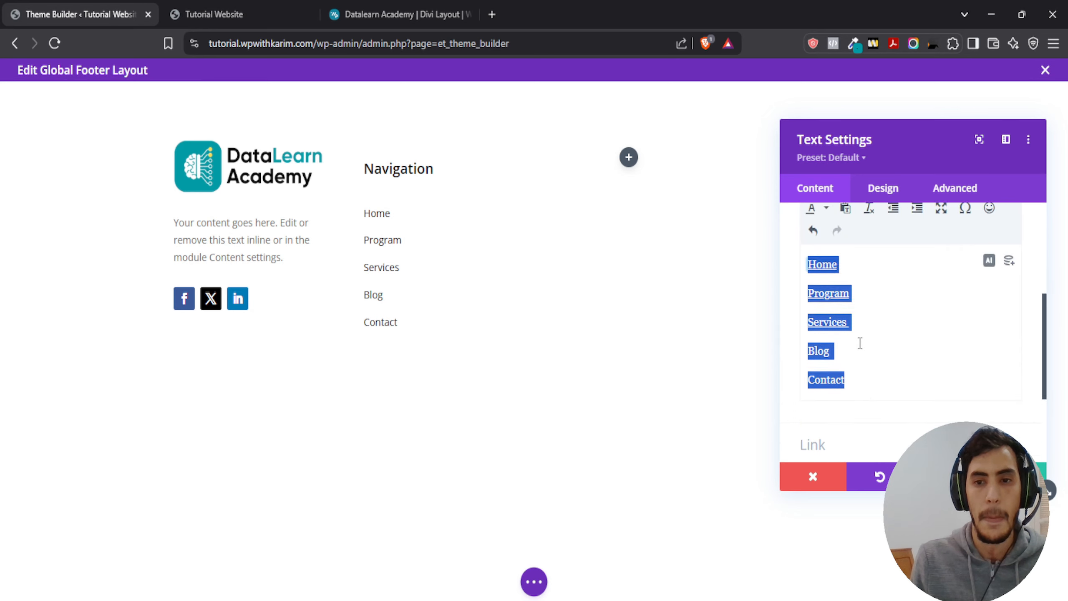
scroll(860, 343, "up", 2)
left_click(826, 282)
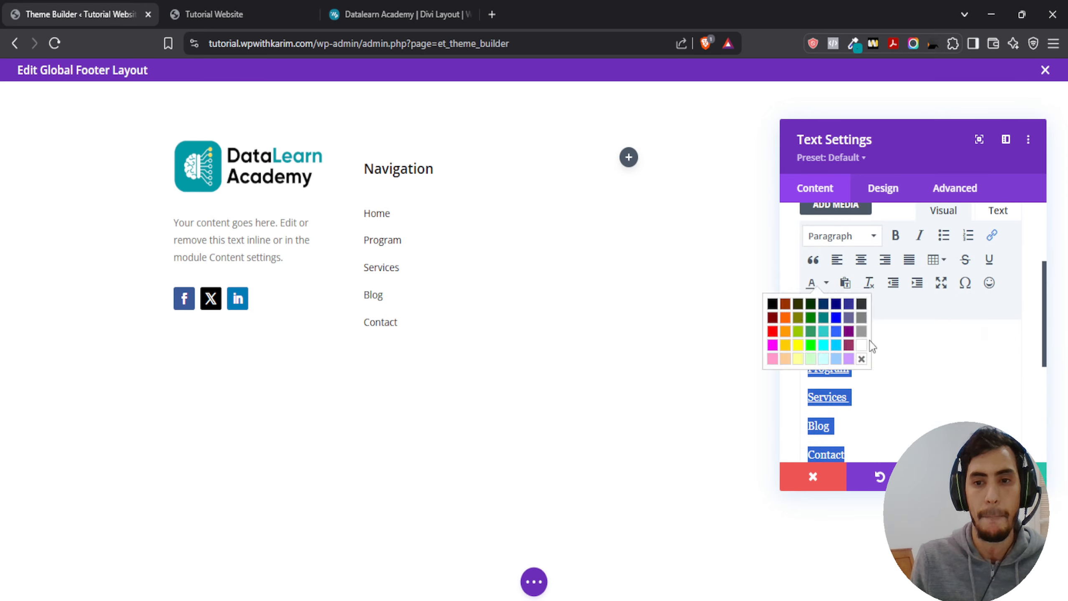
left_click(772, 306)
left_click(900, 337)
scroll(877, 386, "down", 3)
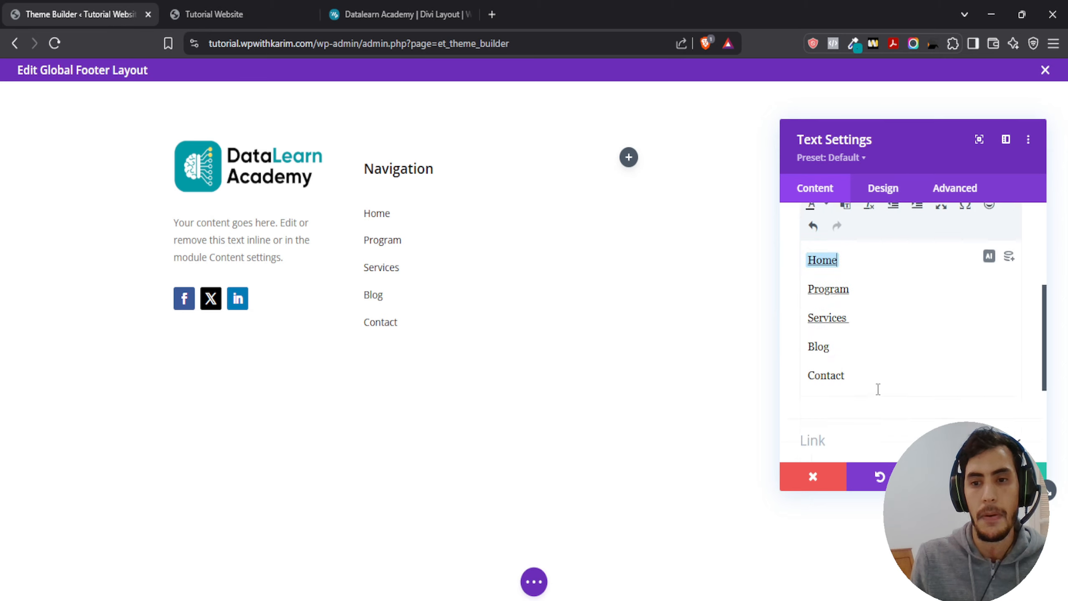
left_click(1013, 476)
- Duplicate the Navigation heading twice and place one copy in each of the two empty footer columns
mouse_move(412, 168)
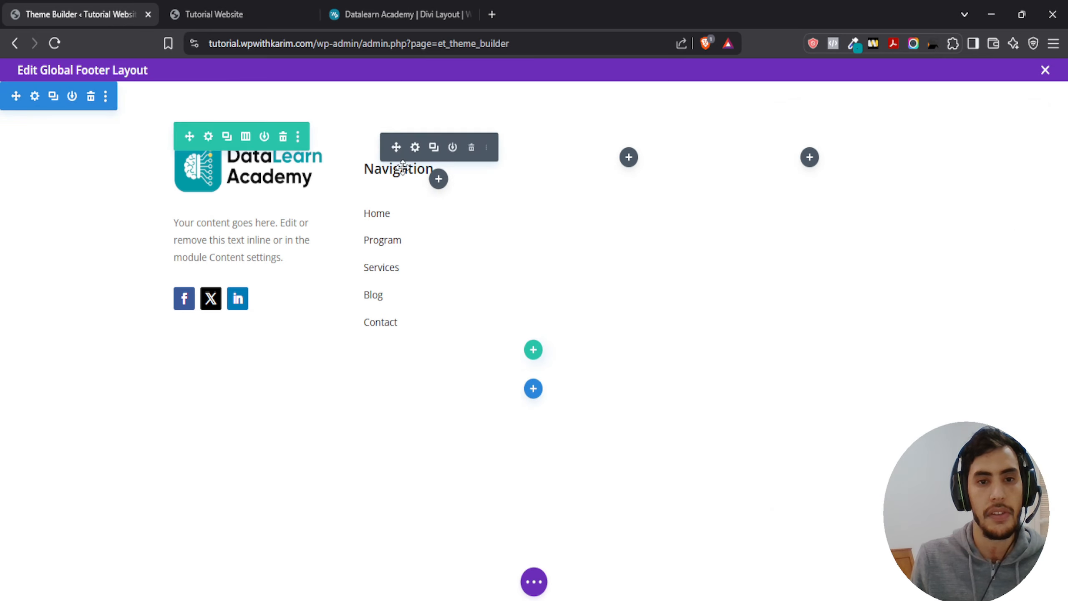
left_click(435, 148)
left_click_drag(396, 149, 631, 174)
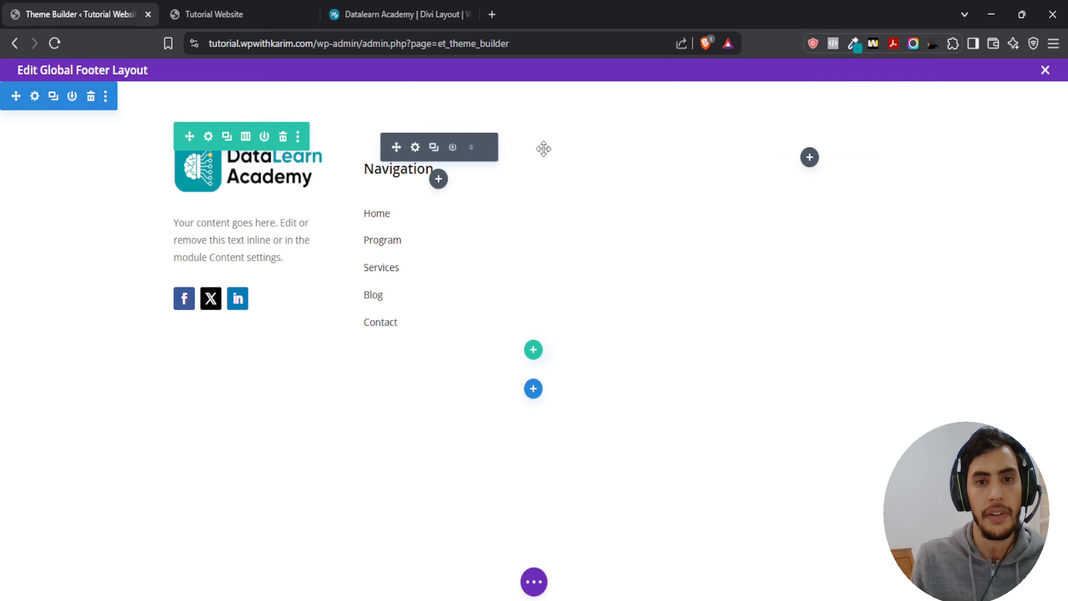
left_click(624, 146)
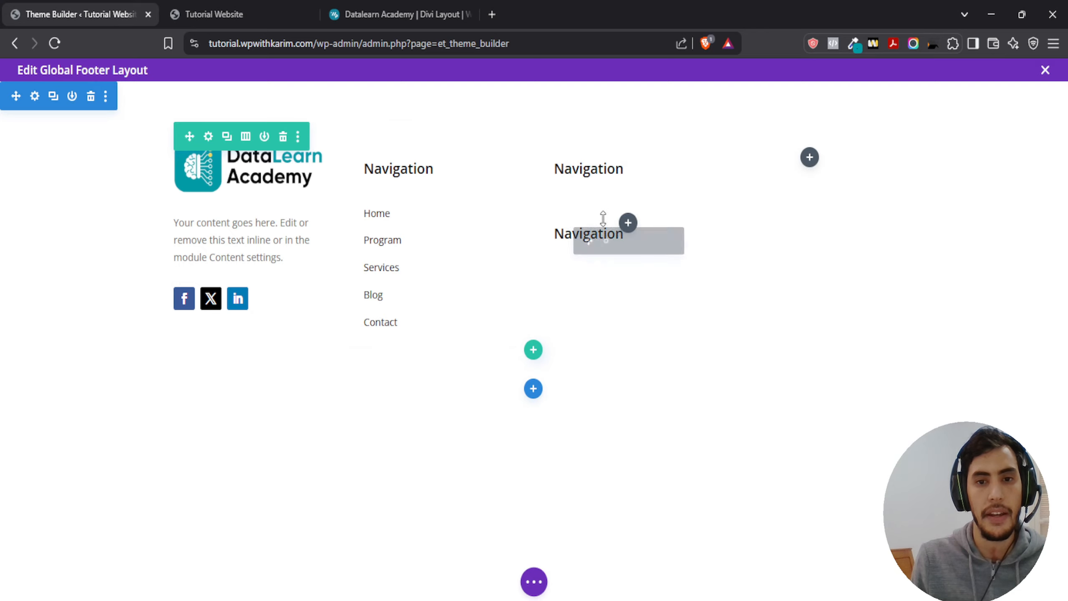
left_click_drag(580, 215, 861, 148)
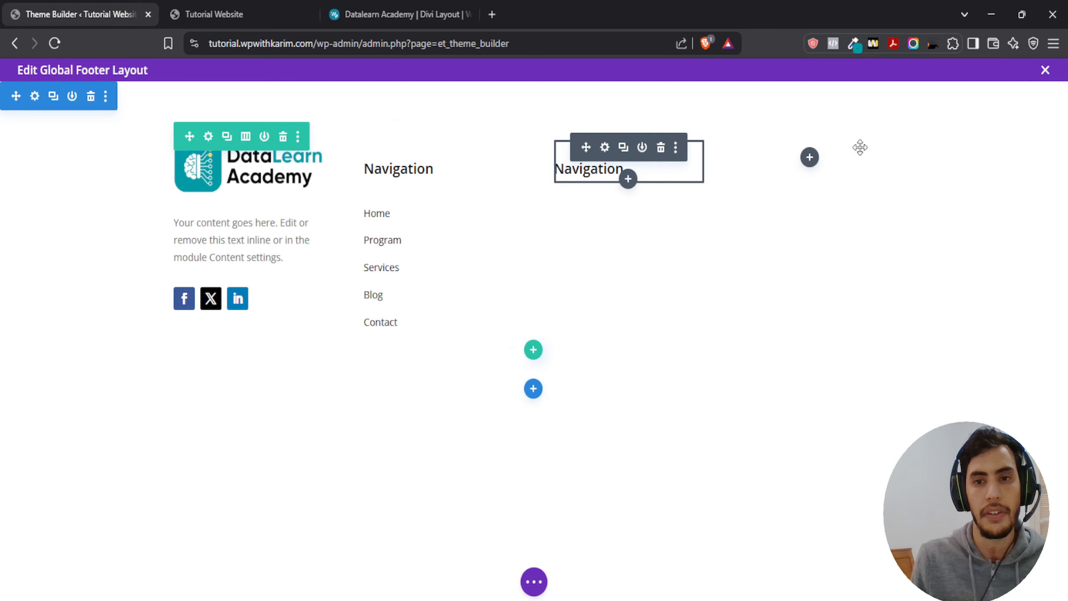
- Change the third column's heading text to "Resources" and save the module
left_click(604, 148)
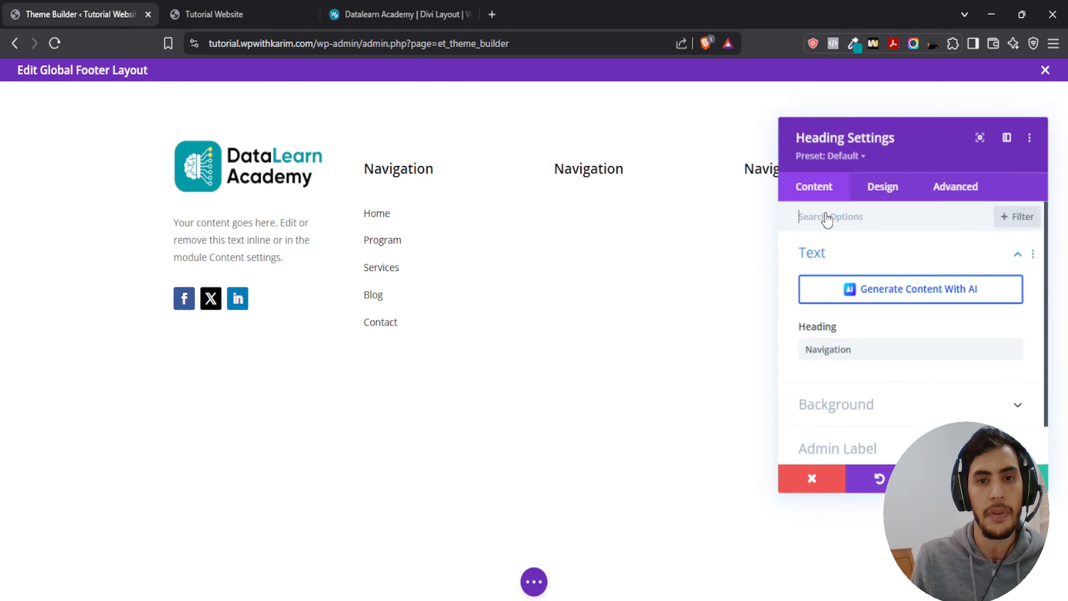
left_click(865, 343)
key("ctrl+a")
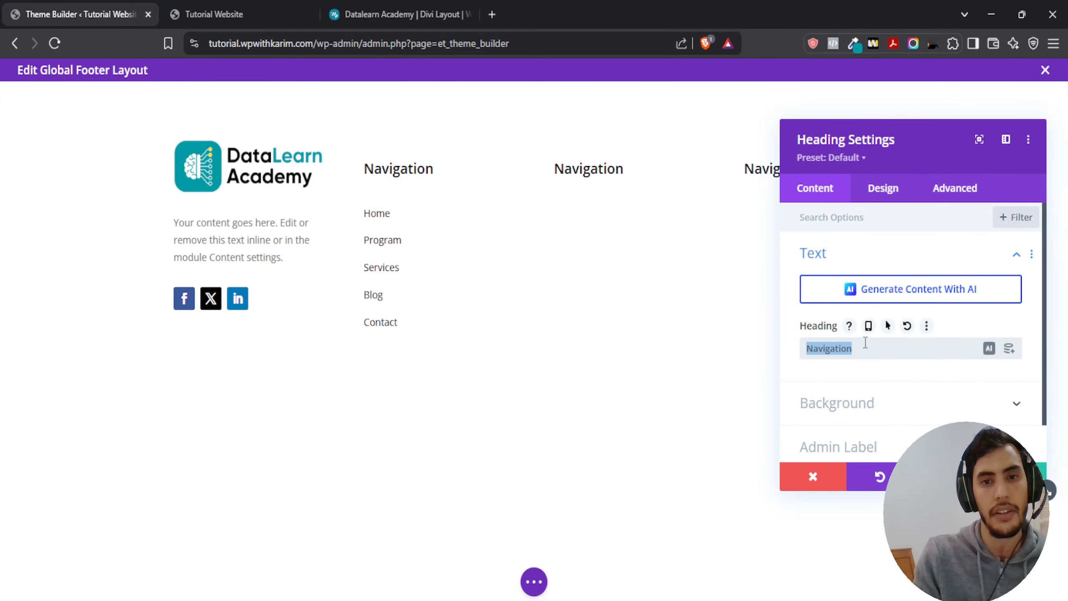
type("Reso")
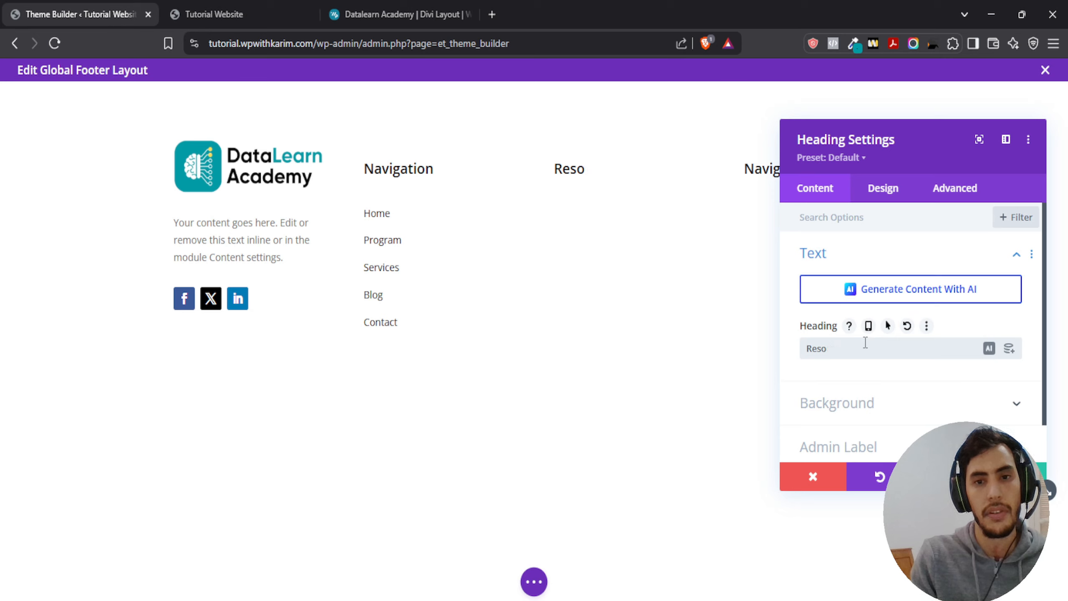
type("urces")
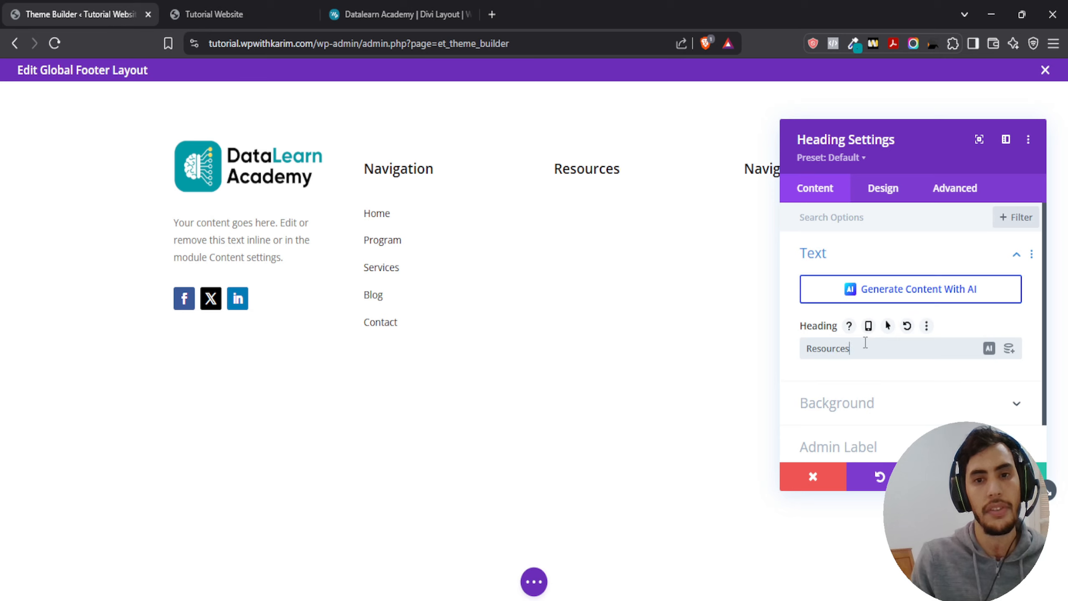
left_click(1036, 476)
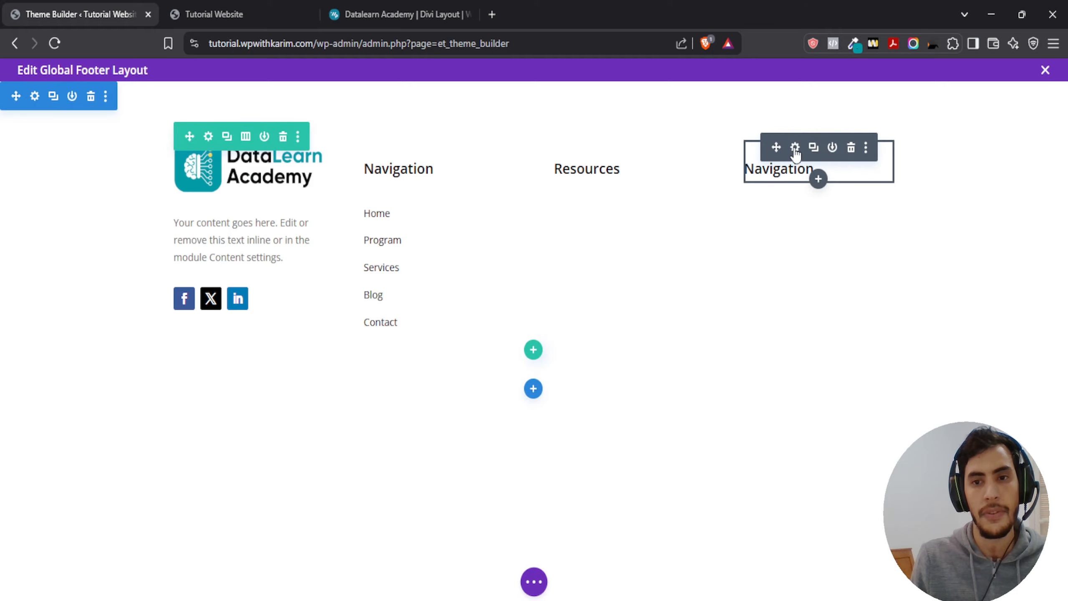
- Change the fourth column's heading text to "Contact" and save the module
left_click(795, 147)
double_click(845, 355)
type("Contact")
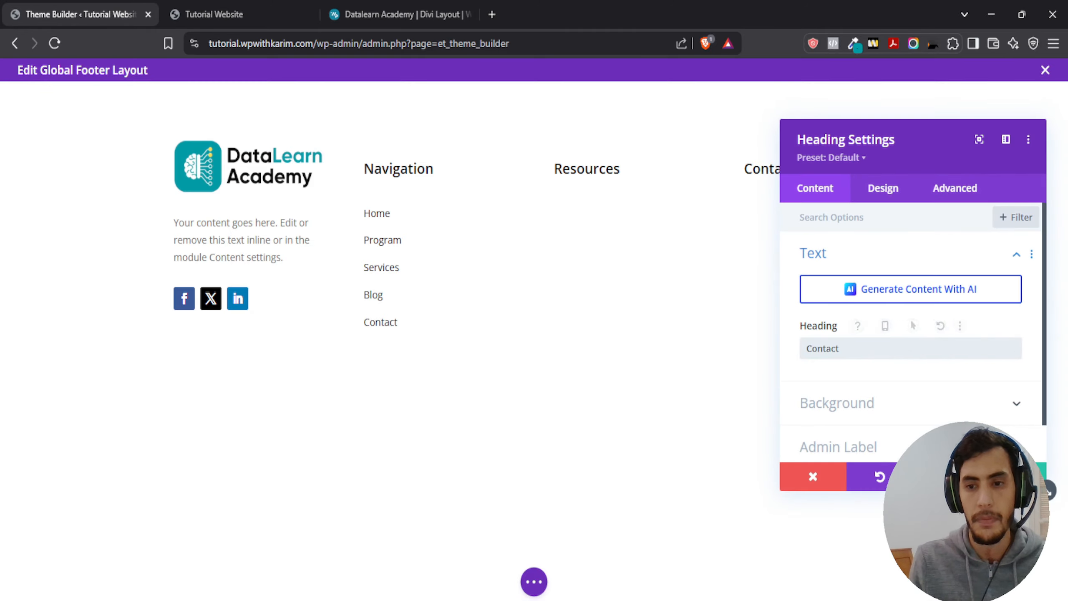
left_click(1017, 477)
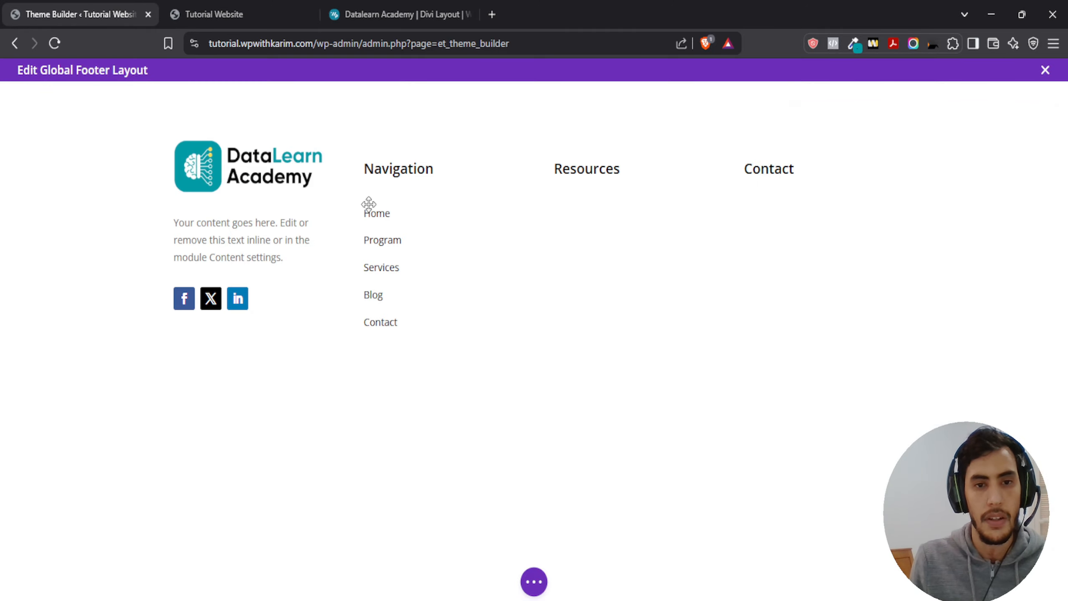
- Duplicate the Navigation link list and move the copy below the Resources heading
mouse_move(421, 212)
left_click(428, 244)
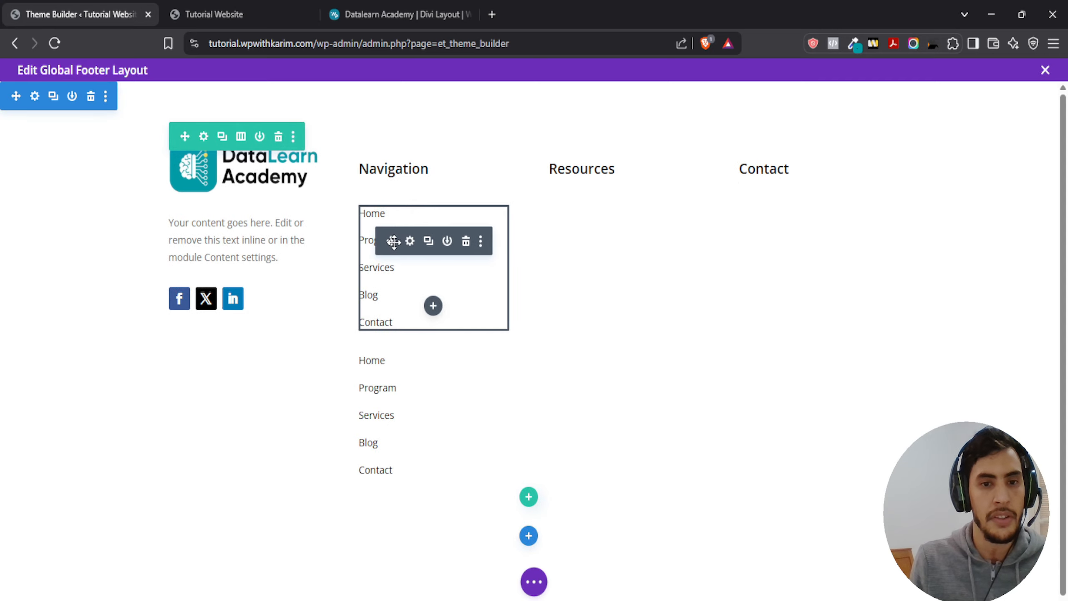
left_click_drag(394, 241, 601, 200)
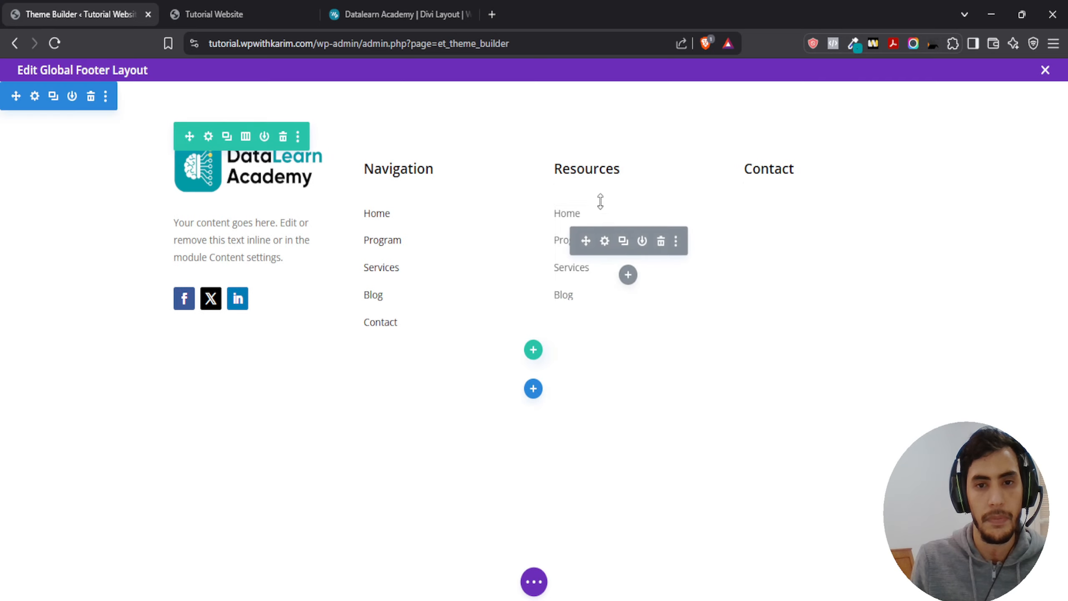
- Replace the link list under Resources with the lines "Privacy Policy", "Terms & Conditions" and "Impressum", and save the module
left_click(604, 241)
scroll(854, 379, "down", 3)
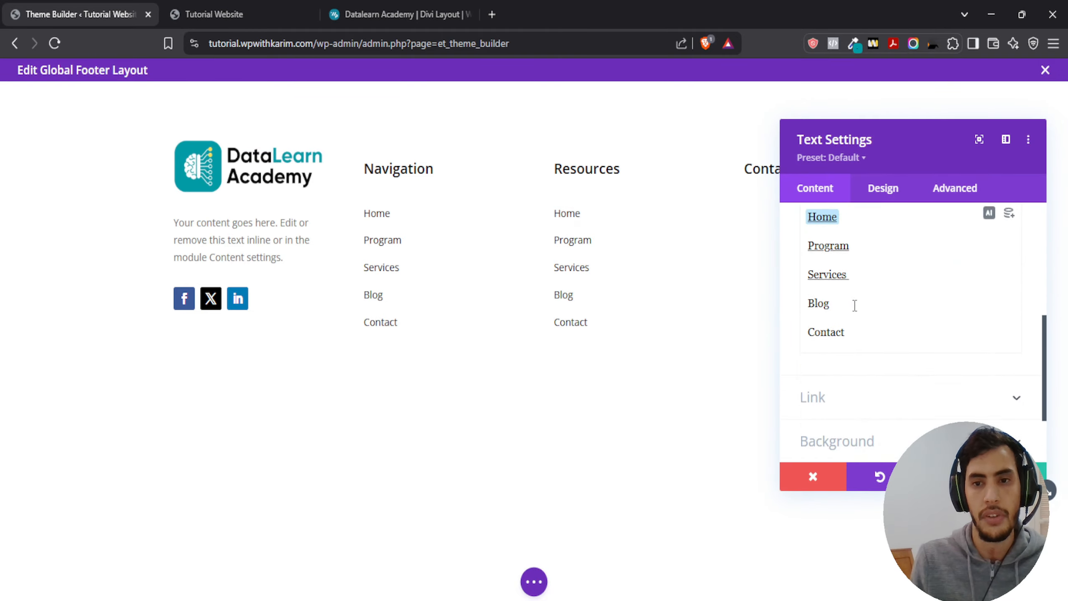
left_click_drag(857, 367, 799, 239)
key("Delete")
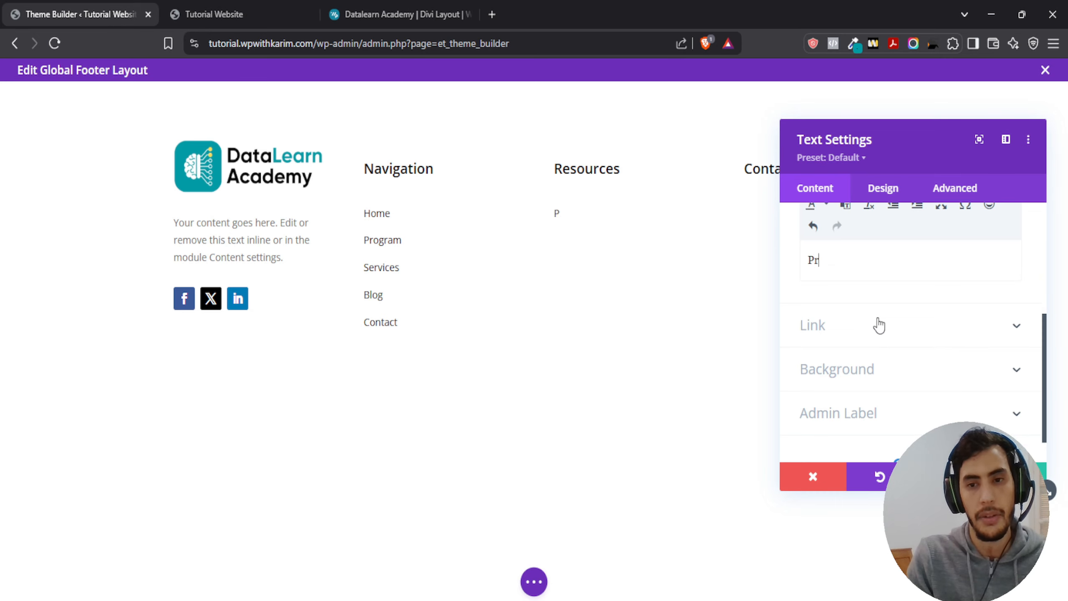
type("Privacy Policy")
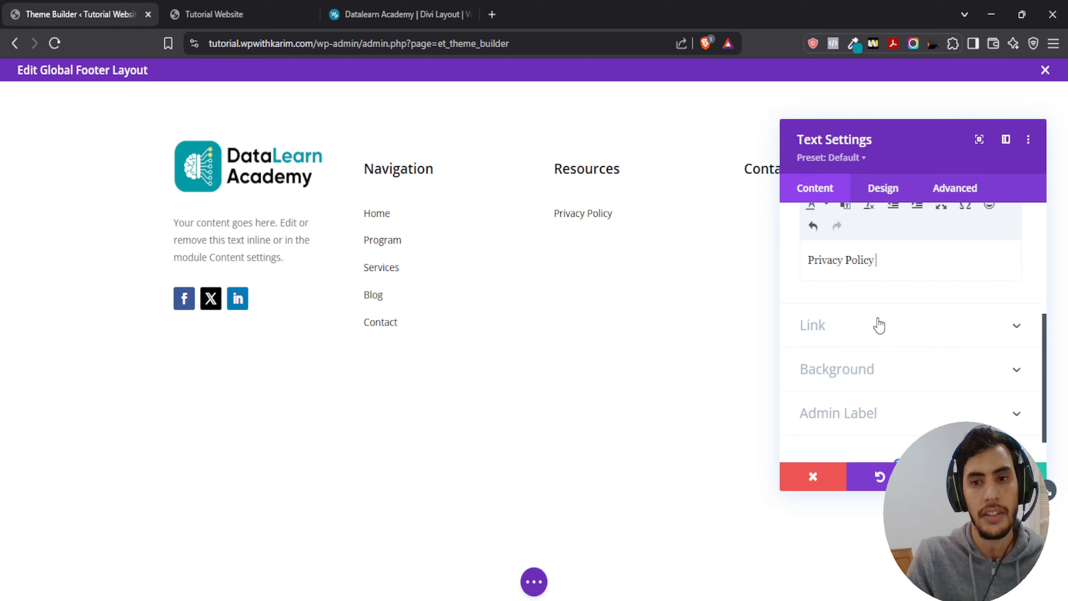
key("Return")
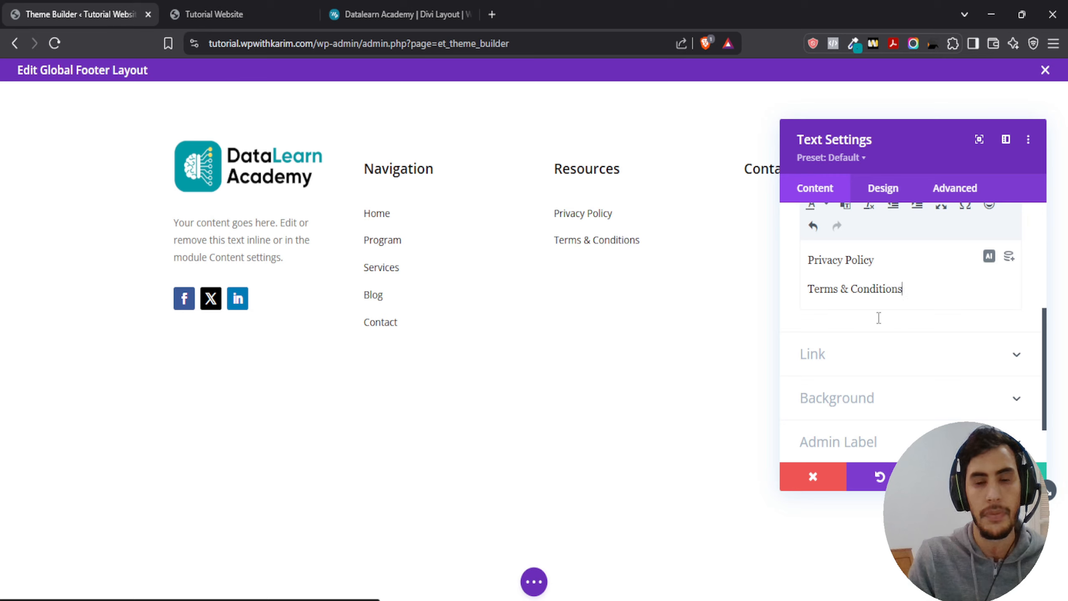
key("Return")
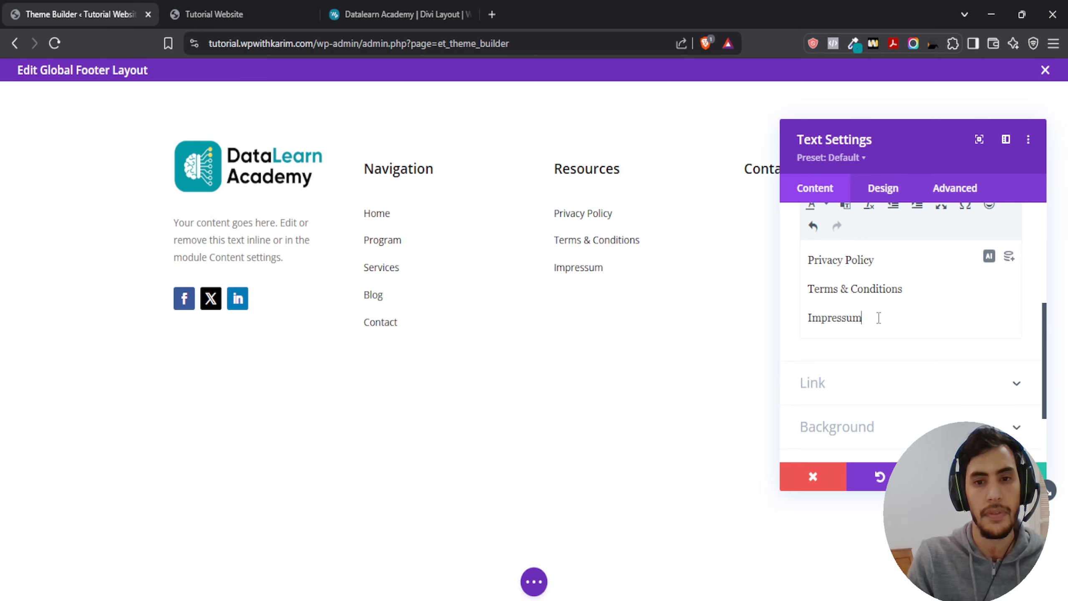
type("Impressum")
key("Return")
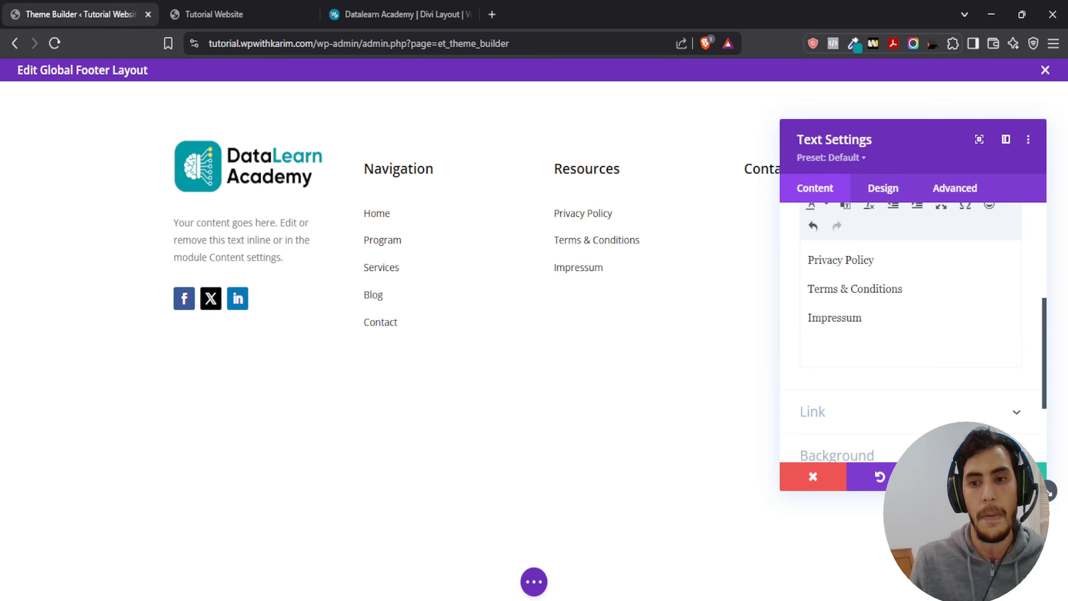
left_click(1013, 476)
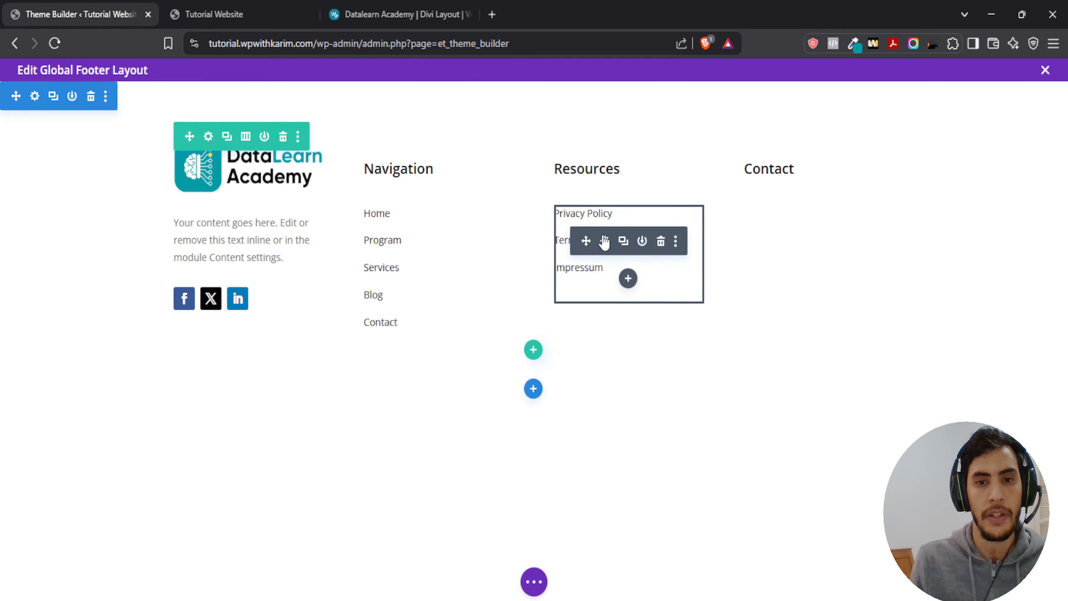
- Examine the link settings and target options for the "Privacy Policy" text in the Resources list, and close the module
left_click(605, 242)
scroll(916, 370, "down", 2)
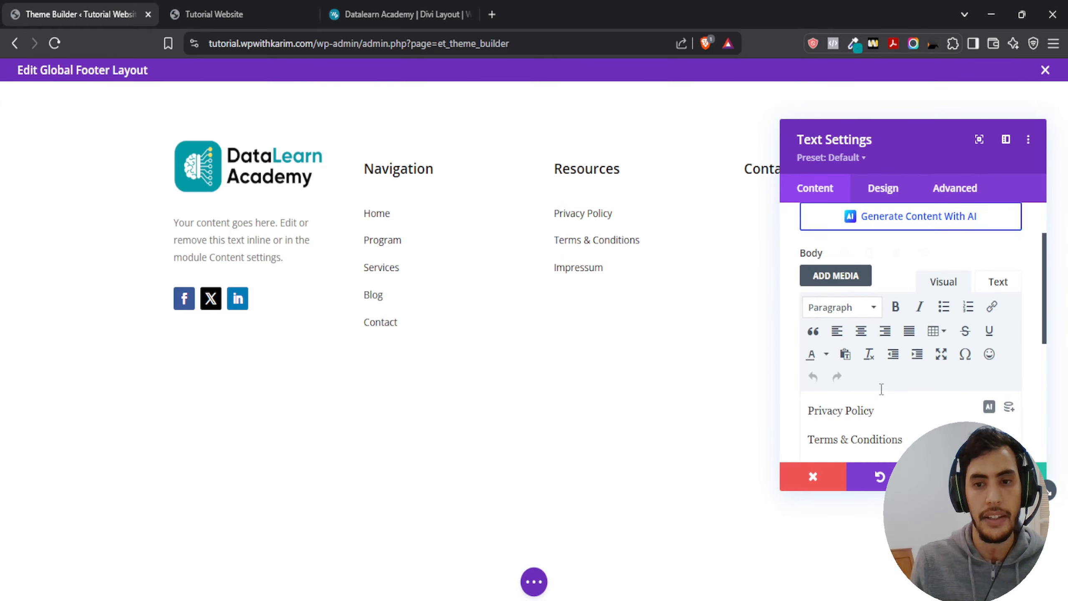
triple_click(888, 330)
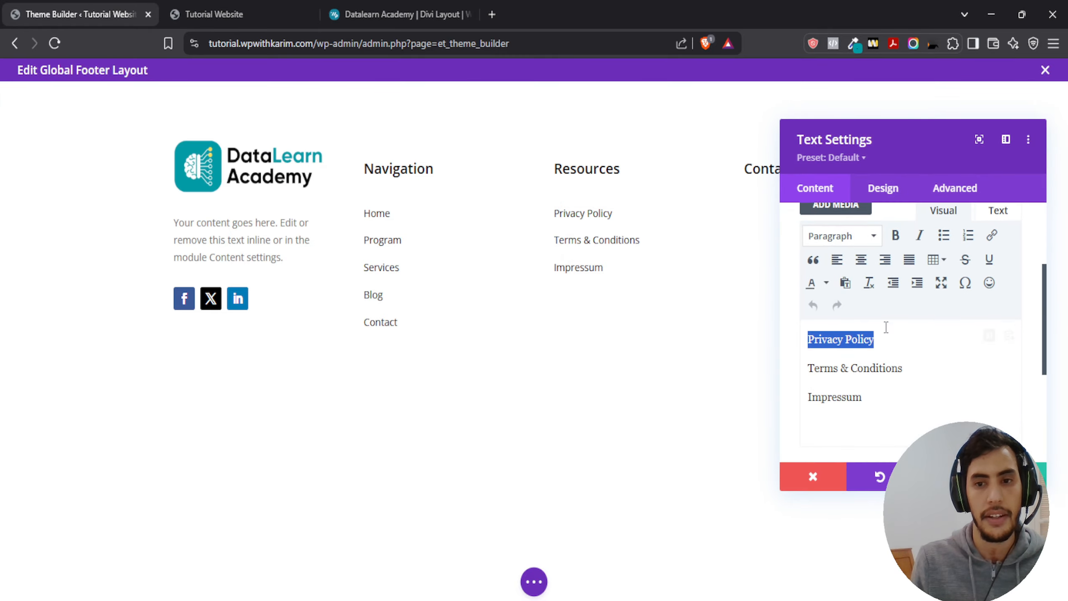
left_click(993, 236)
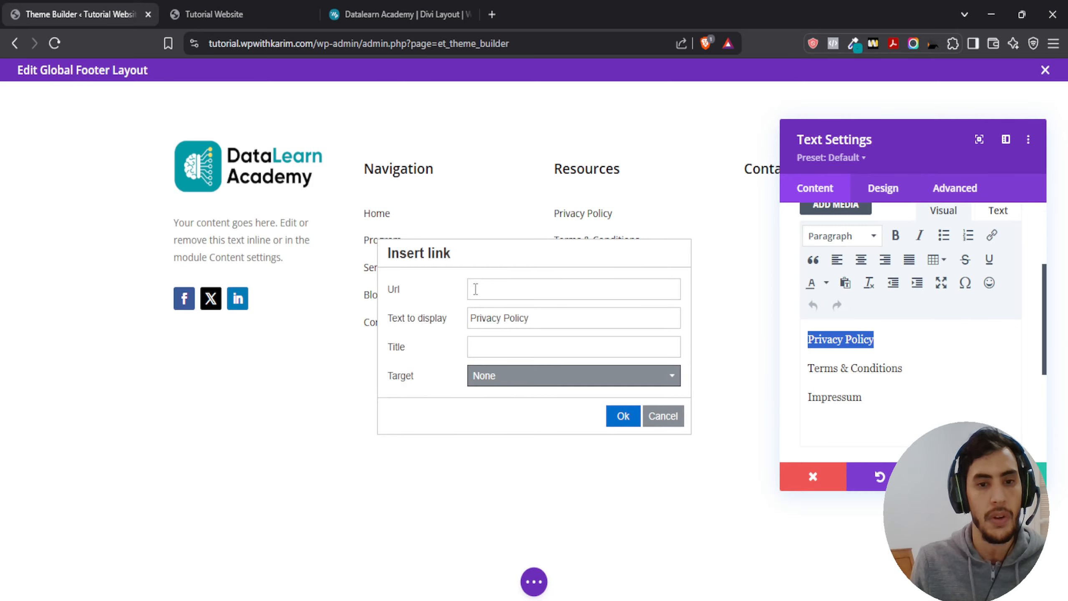
left_click(528, 379)
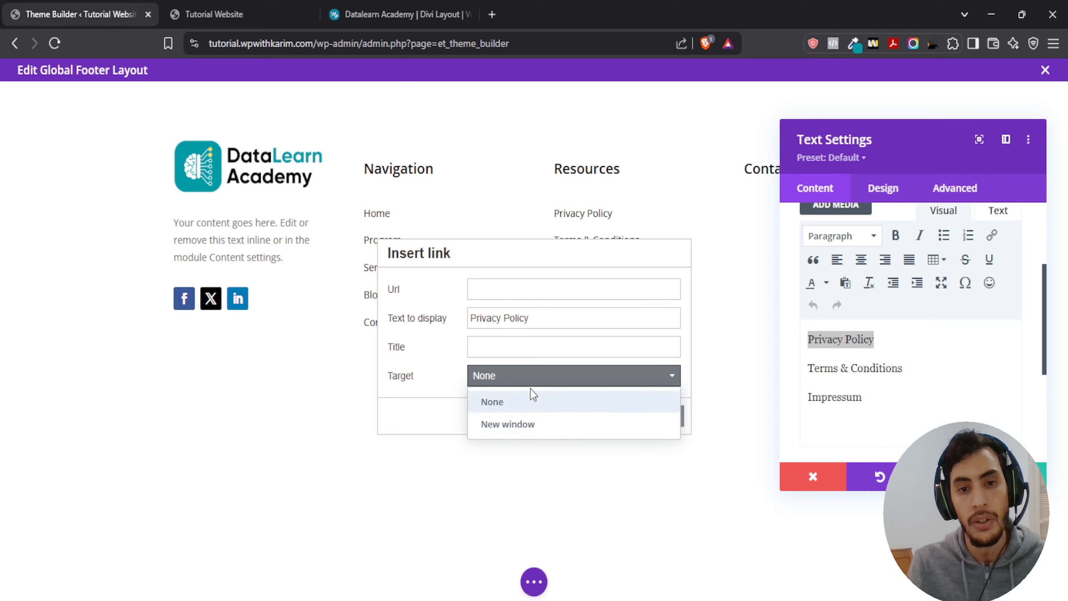
left_click(410, 412)
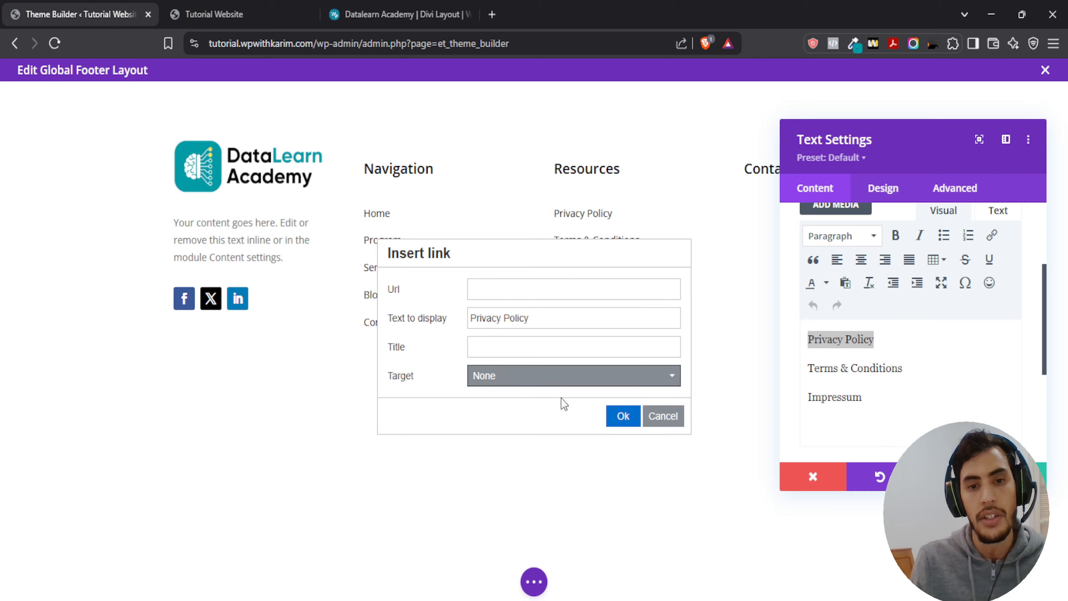
left_click(623, 415)
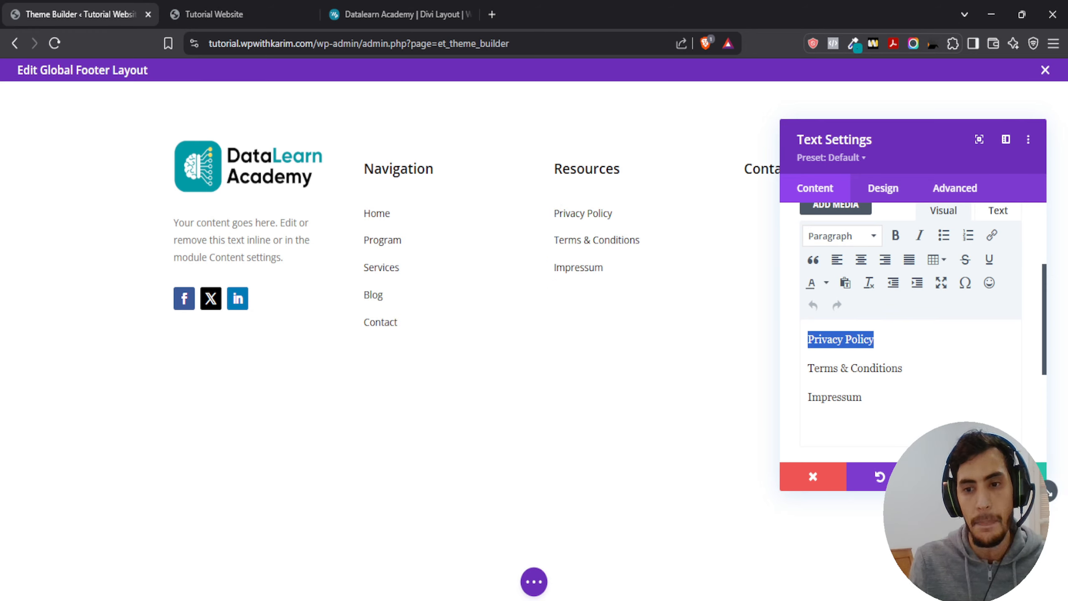
left_click(1014, 477)
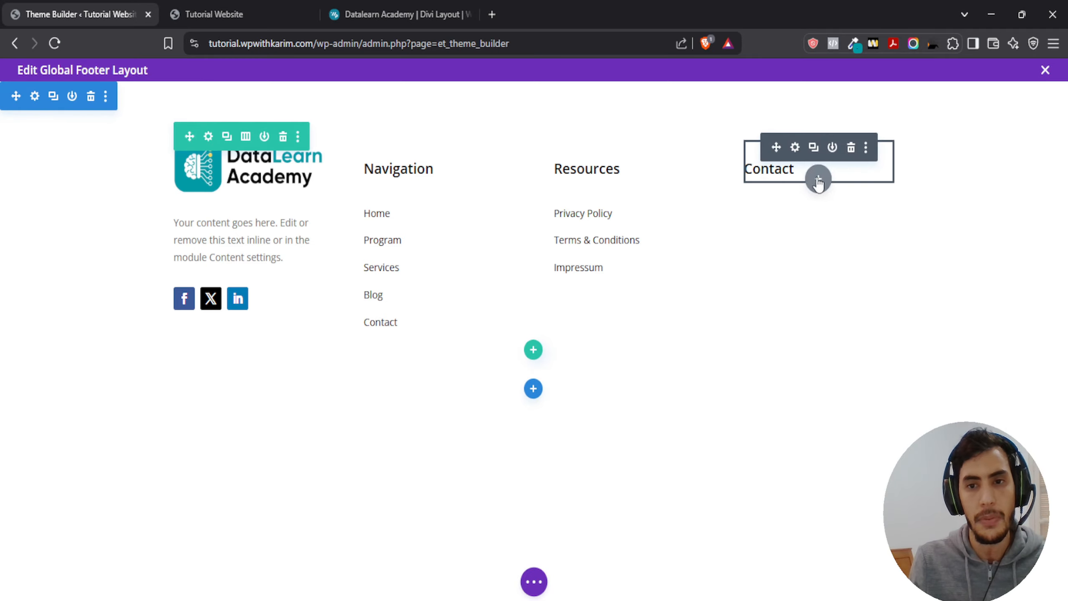
- Add a Contact Form module below the Contact heading and move its settings window away from the form
left_click(820, 180)
type("form")
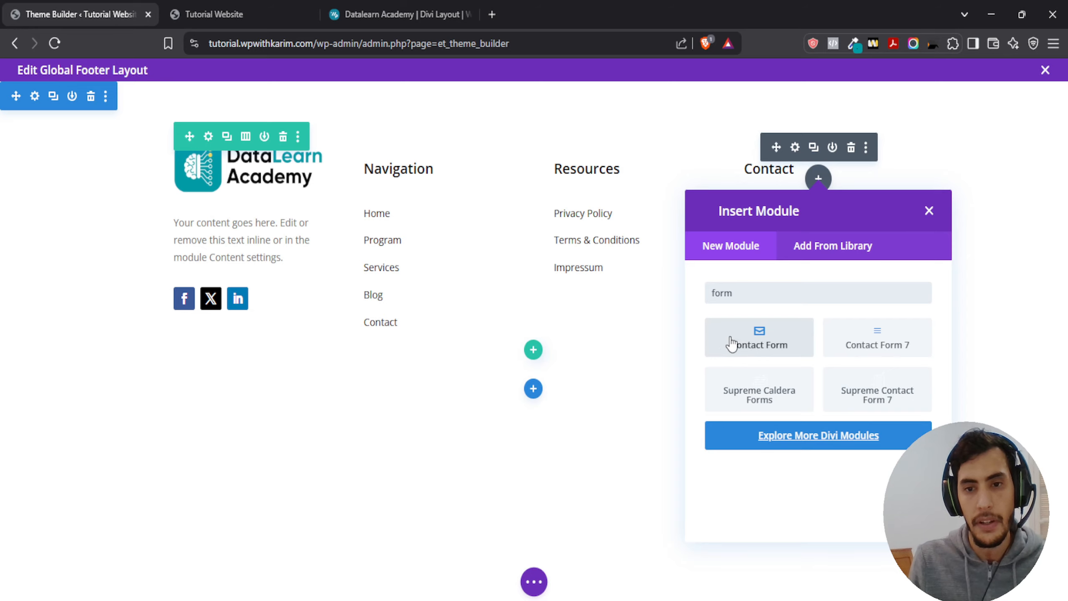
left_click(737, 343)
left_click_drag(913, 132, 353, 111)
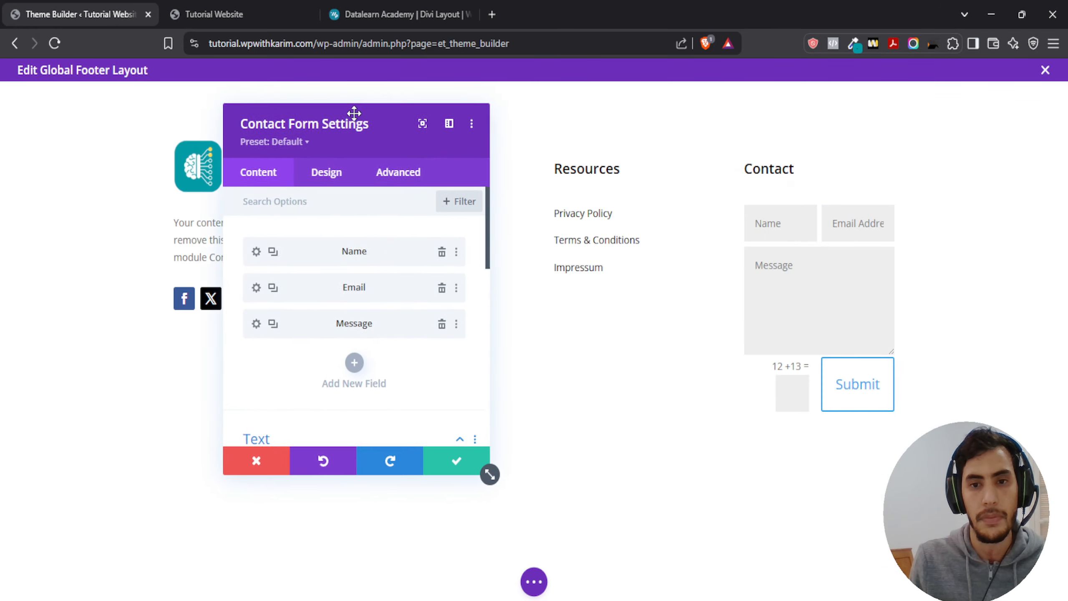
- Delete the Name and Message fields from the contact form and turn off its basic captcha
left_click(440, 252)
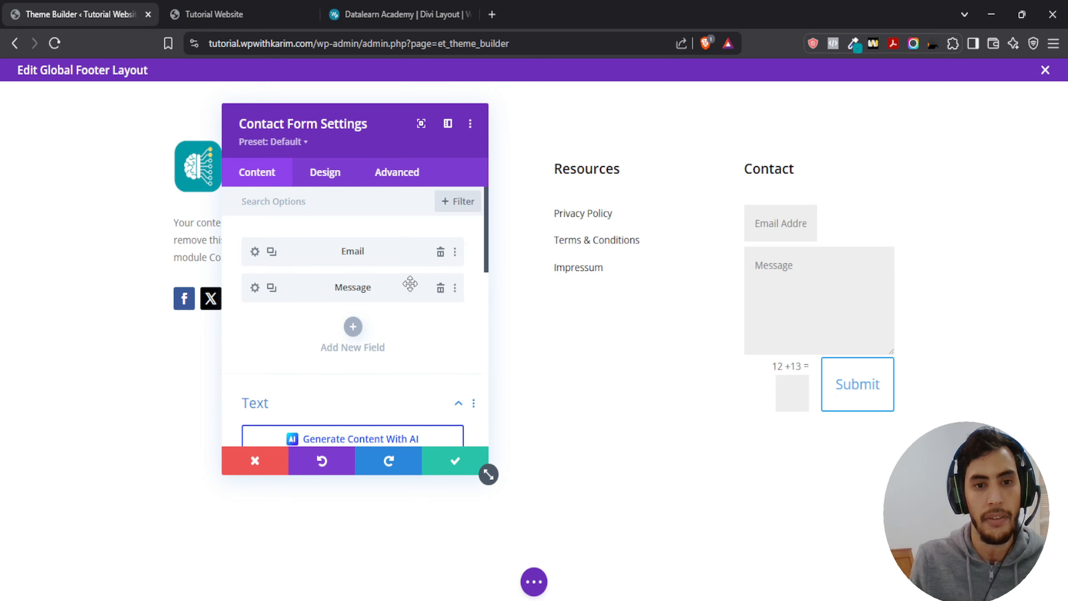
left_click(440, 290)
scroll(403, 331, "down", 5)
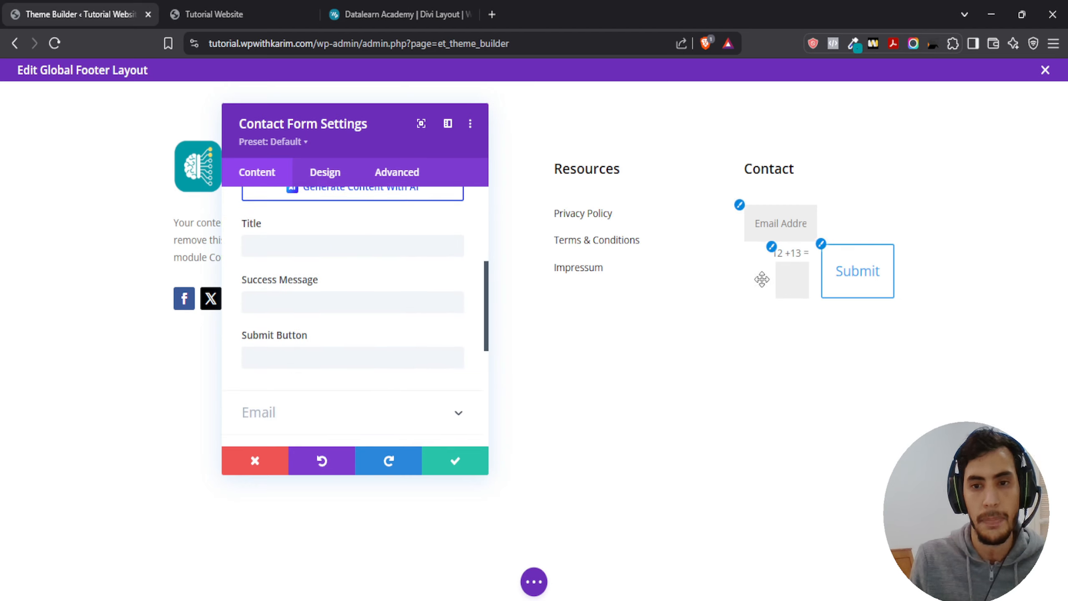
scroll(357, 299, "down", 5)
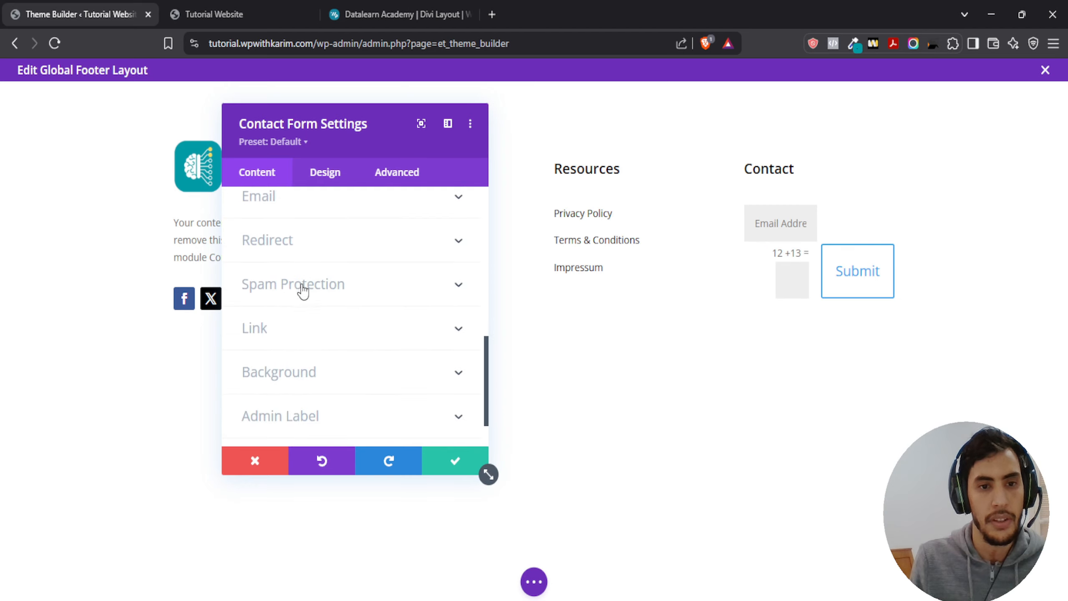
left_click(322, 290)
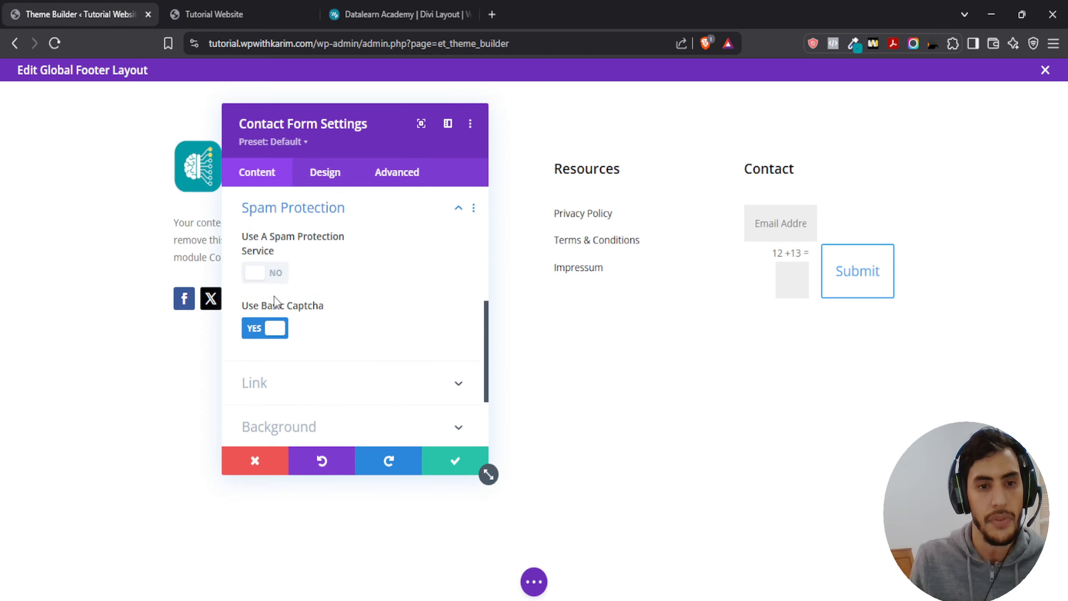
left_click(265, 329)
- Make the contact form's Email field full width in its layout settings
scroll(378, 311, "up", 5)
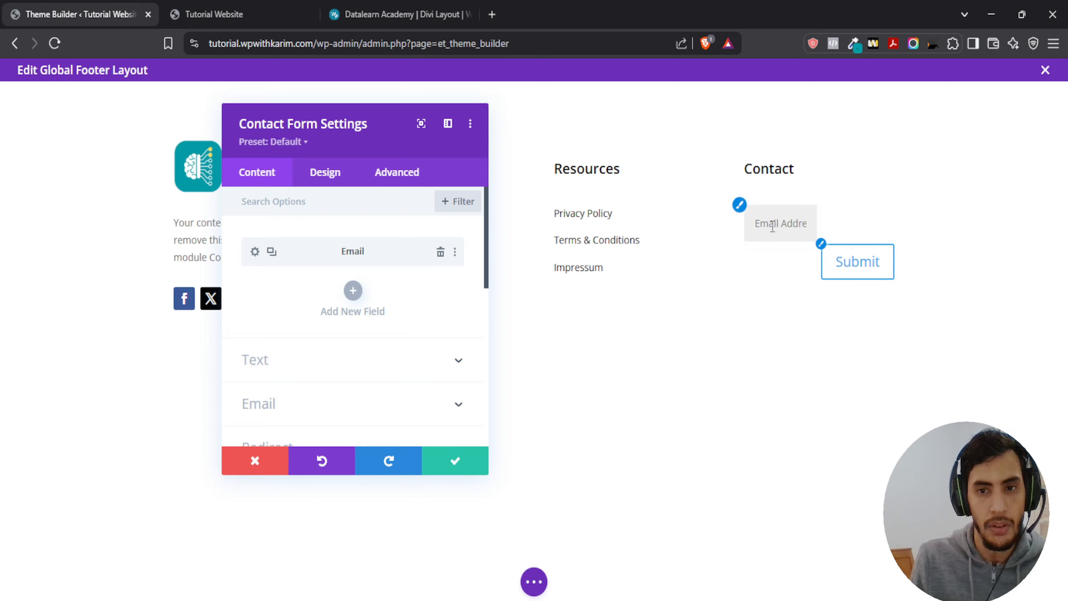
left_click(255, 253)
left_click(324, 173)
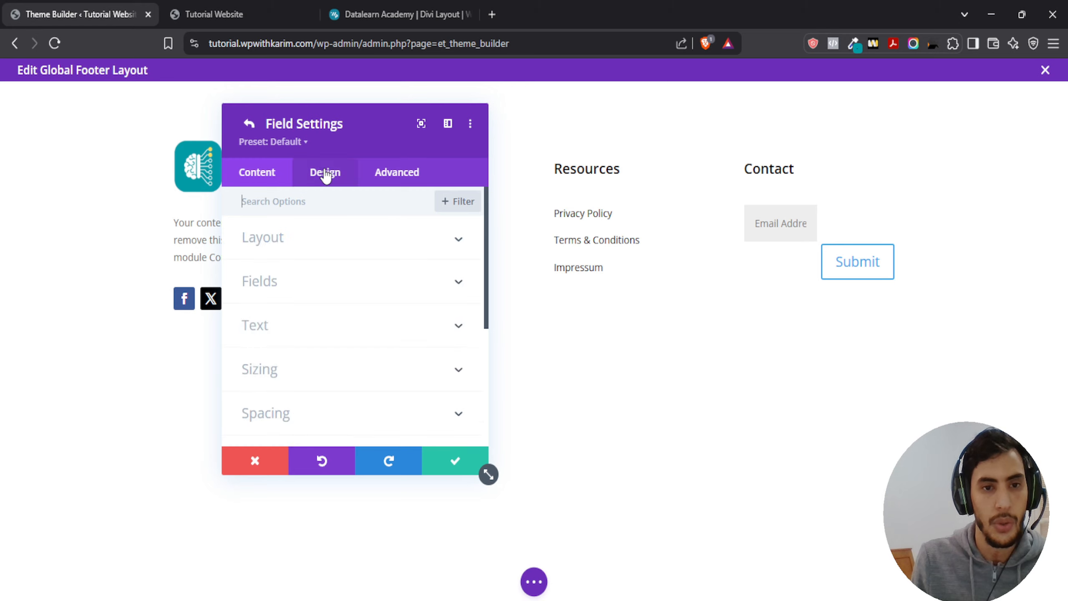
left_click(263, 239)
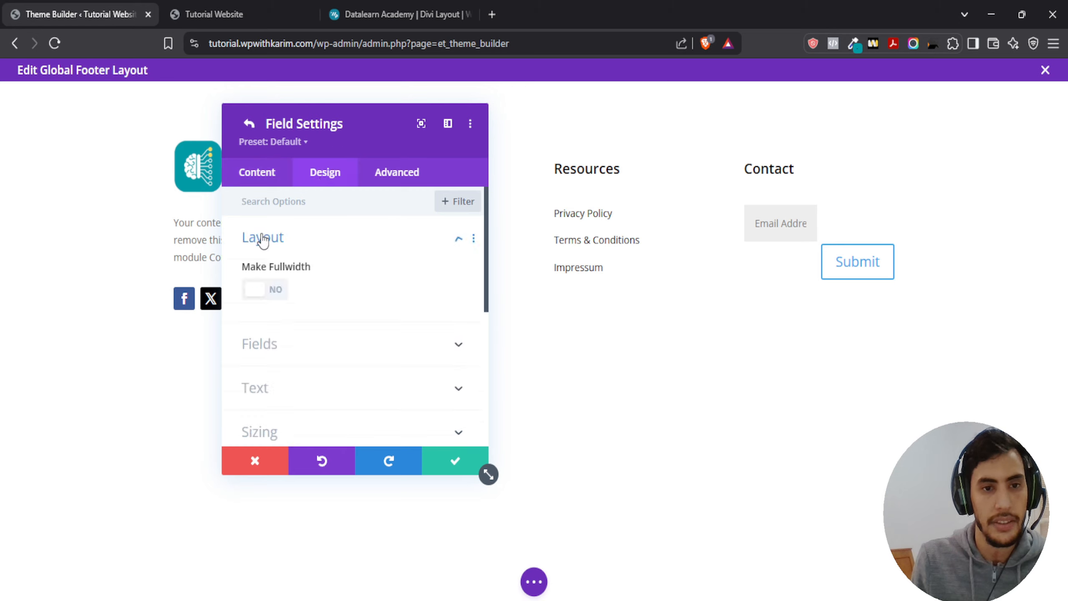
left_click(257, 295)
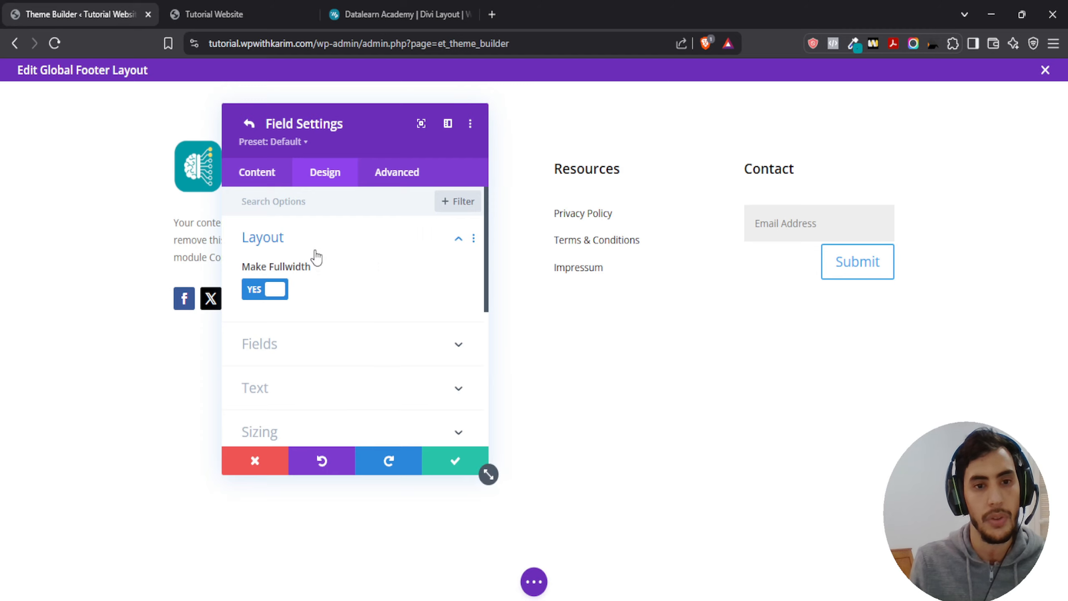
- Try white, red and black as the Email field's background color, and set it to light grey #cecece
scroll(341, 269, "down", 2)
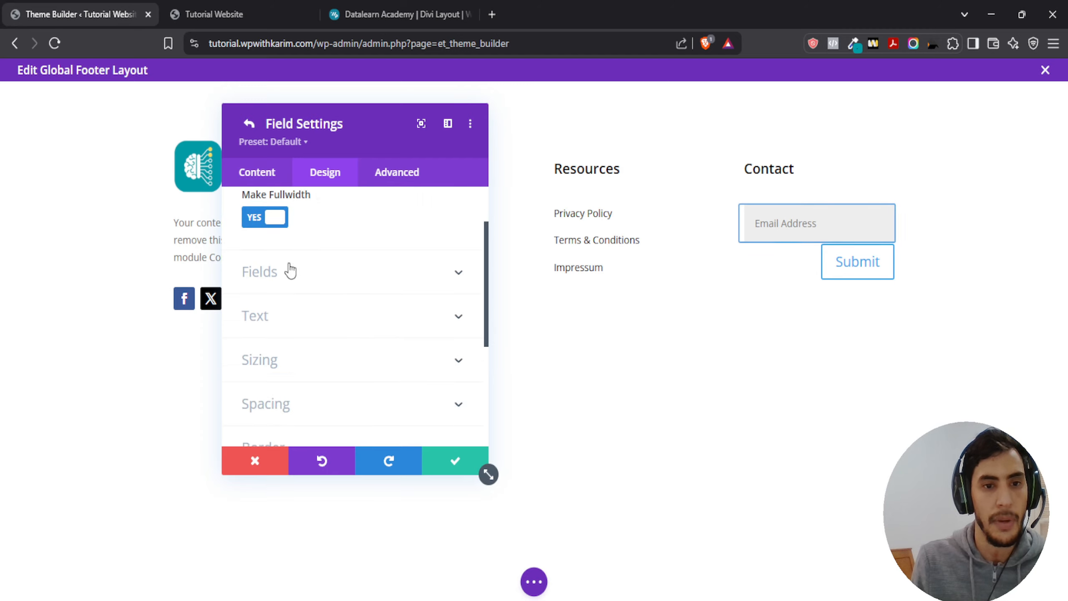
left_click(327, 272)
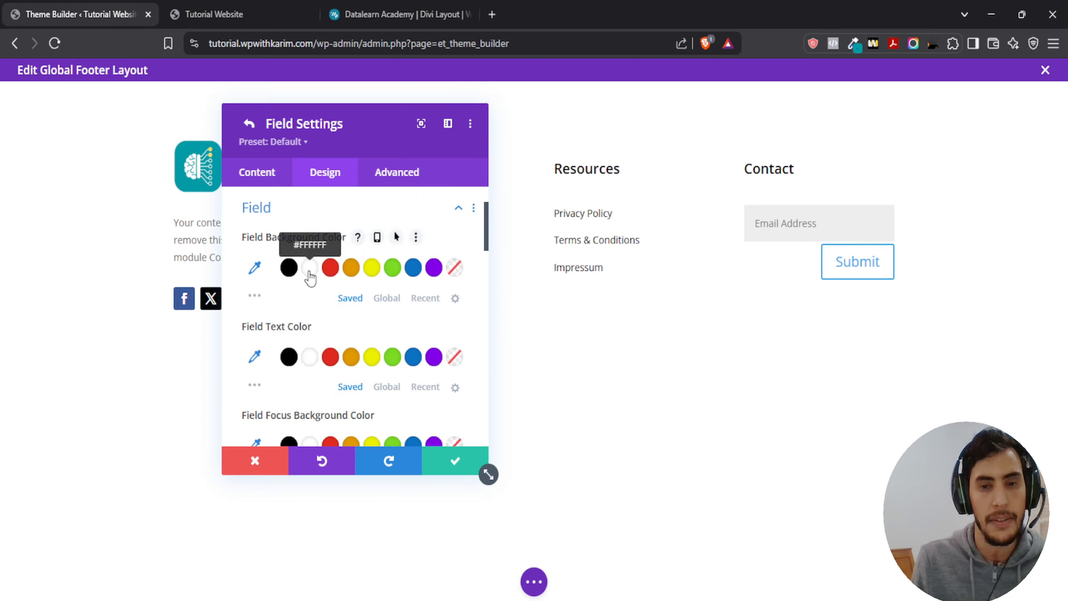
left_click(310, 268)
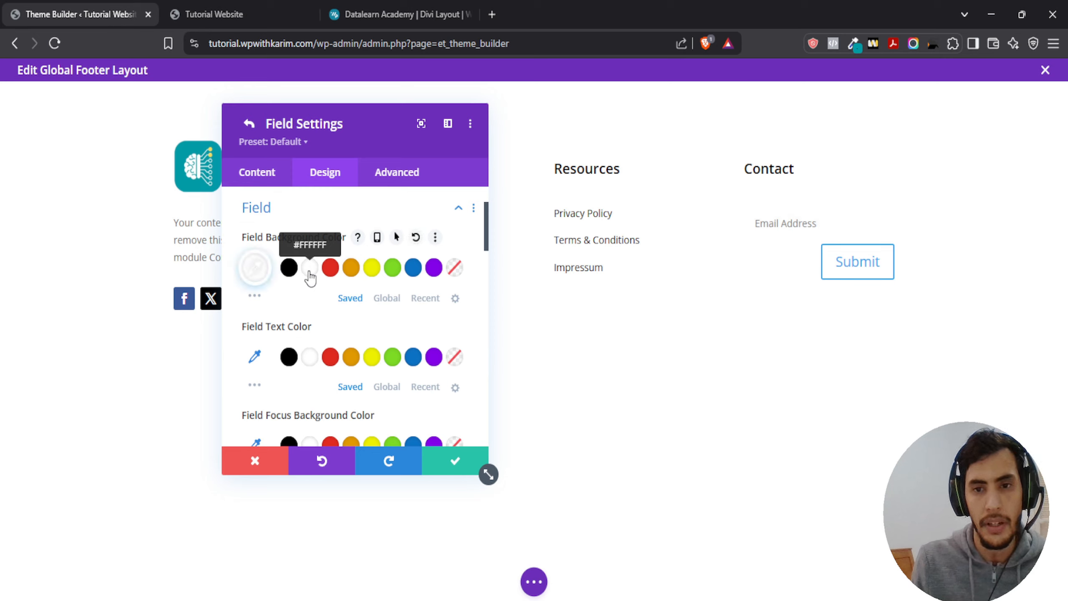
left_click(331, 269)
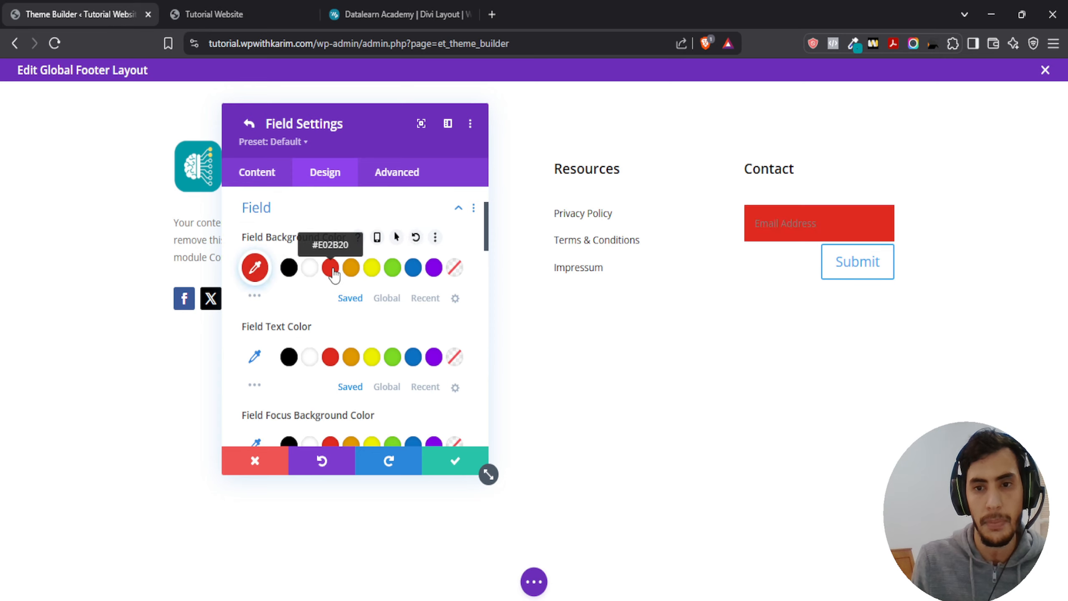
left_click(311, 270)
left_click(289, 268)
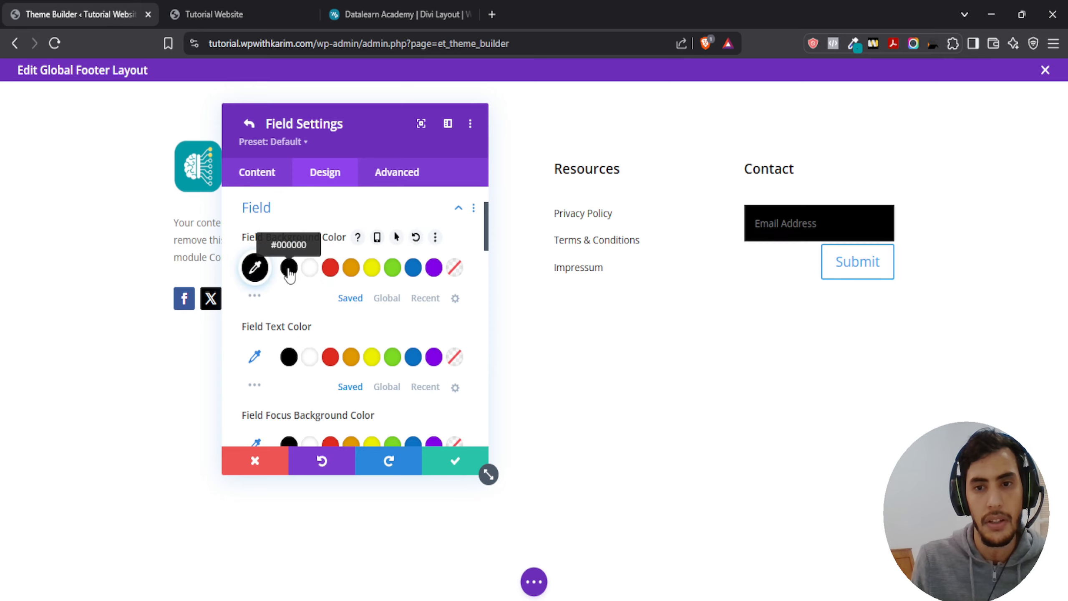
left_click(311, 270)
left_click(255, 270)
left_click(245, 302)
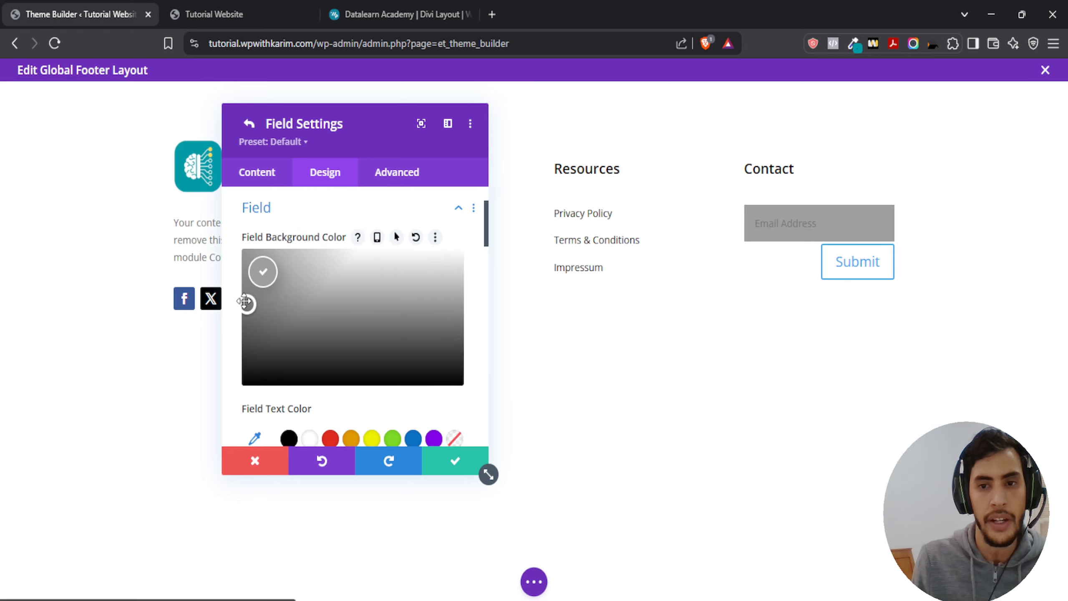
left_click_drag(244, 301, 236, 278)
left_click(228, 259)
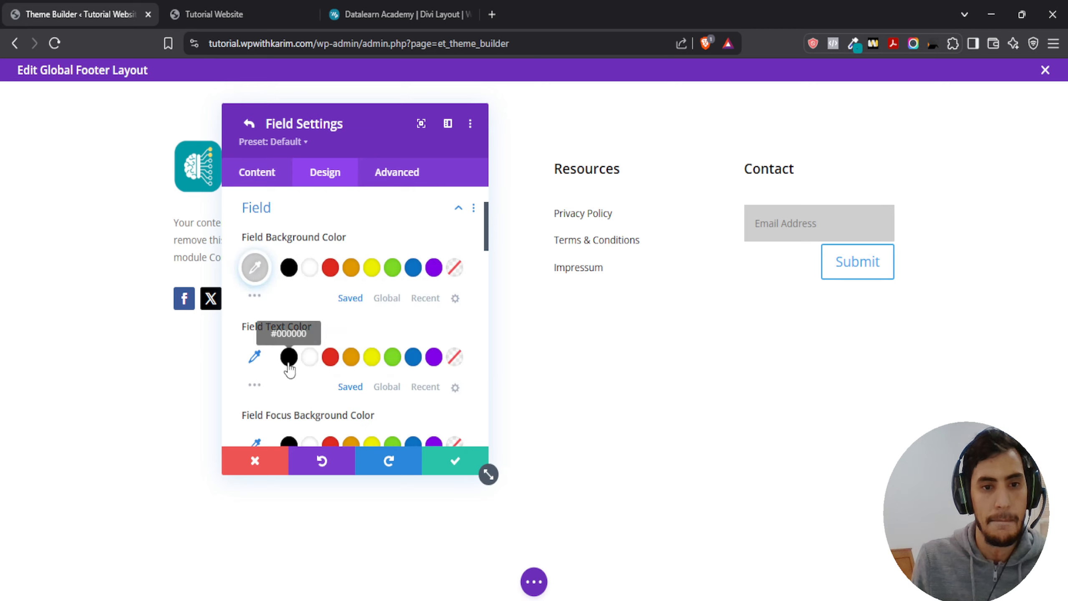
- Try white as the Email field's text color, and set it to black #000000
left_click(310, 358)
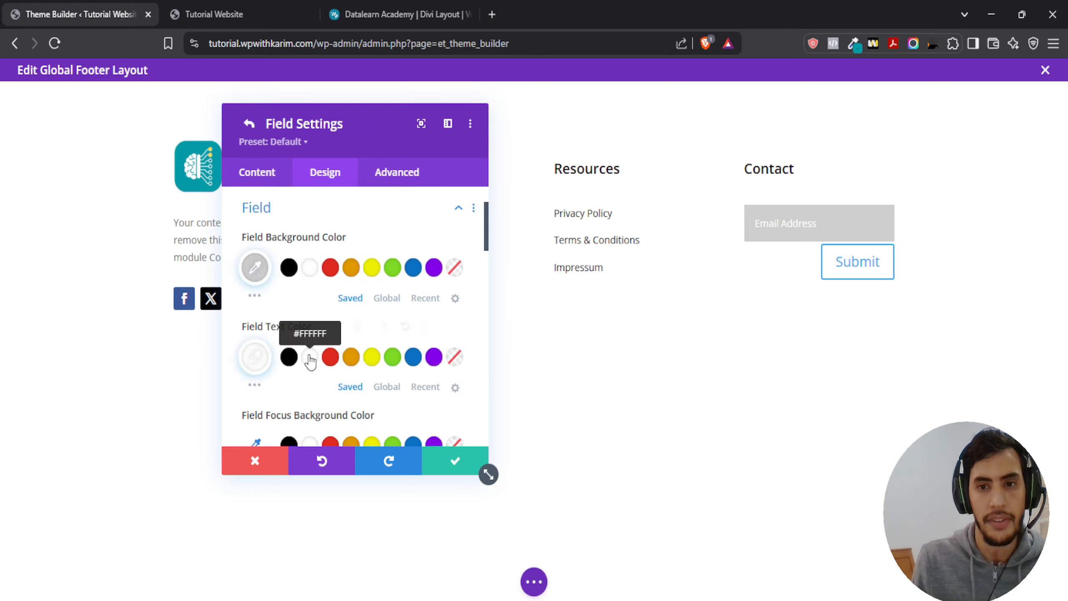
left_click(289, 356)
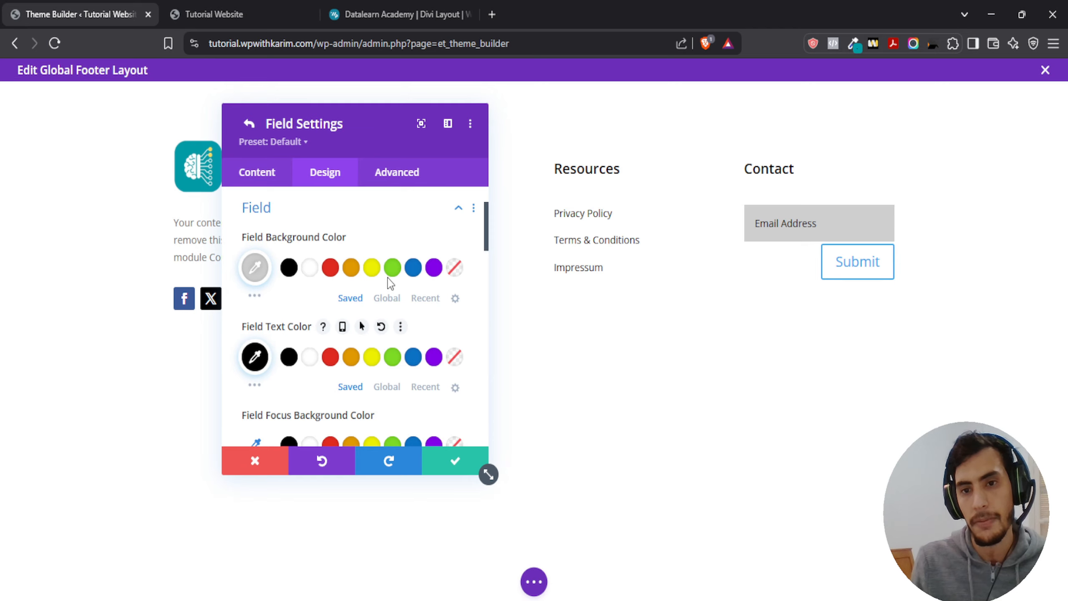
- Lighten the Email field's background color to #e8e8e8 and return to the contact form's settings
scroll(278, 305, "down", 5)
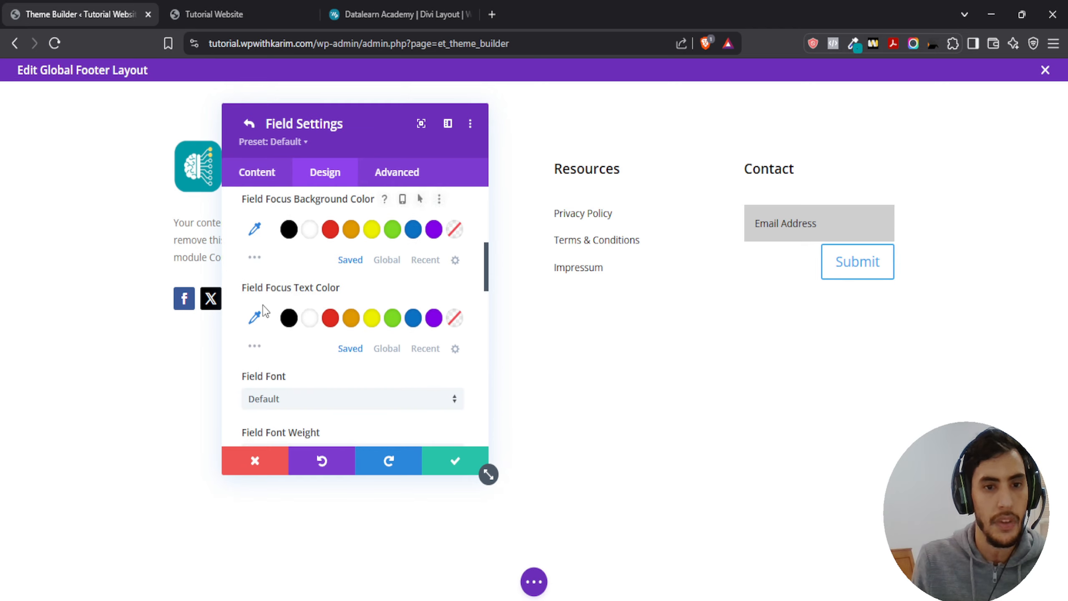
scroll(286, 296, "up", 5)
left_click(255, 268)
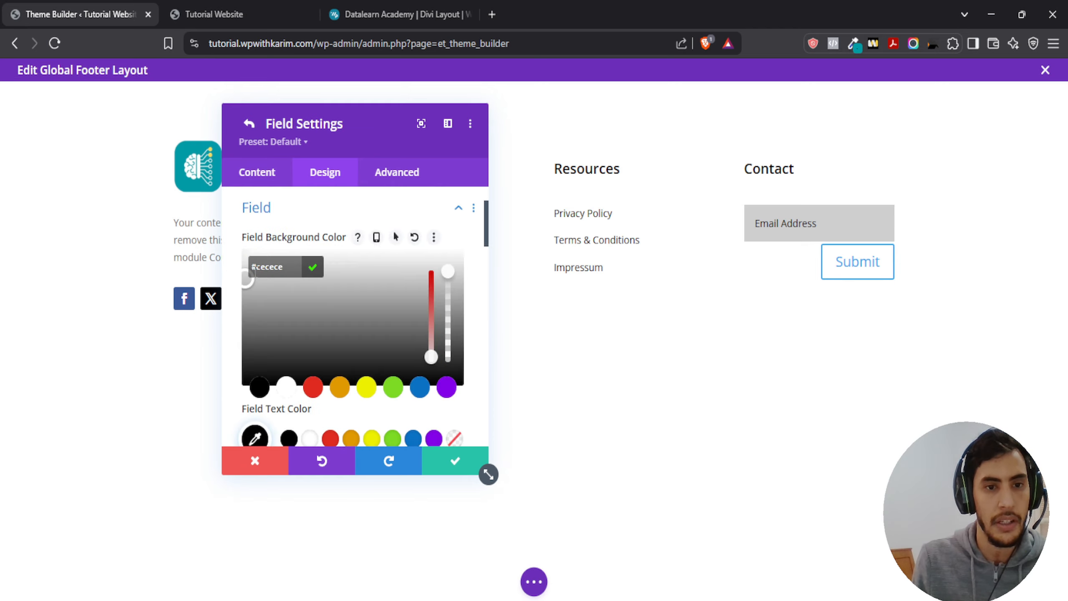
left_click_drag(247, 279, 243, 271)
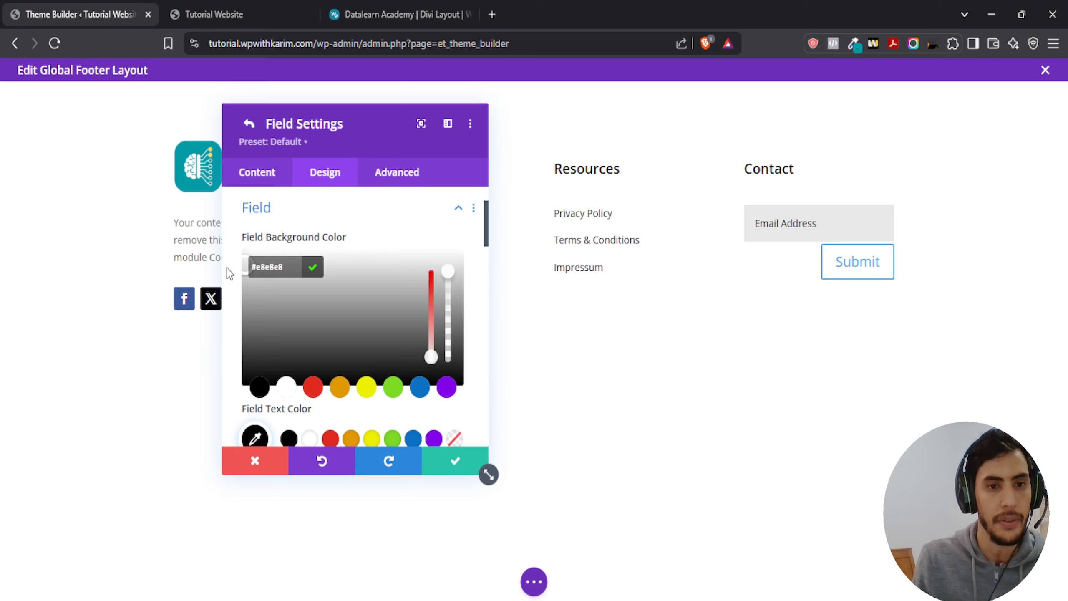
scroll(238, 303, "down", 8)
scroll(248, 301, "down", 6)
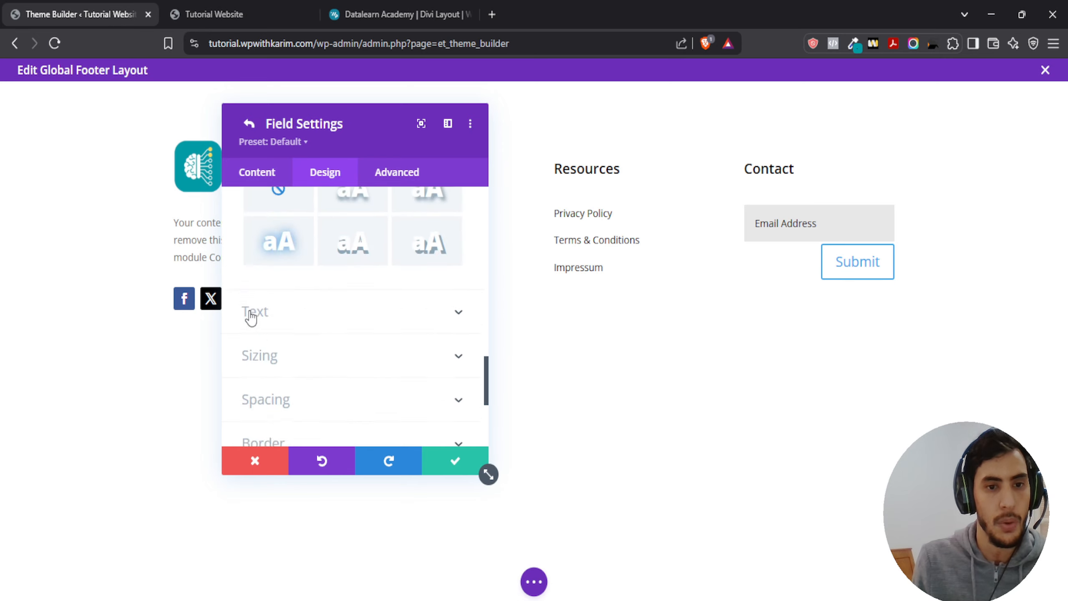
scroll(274, 305, "down", 3)
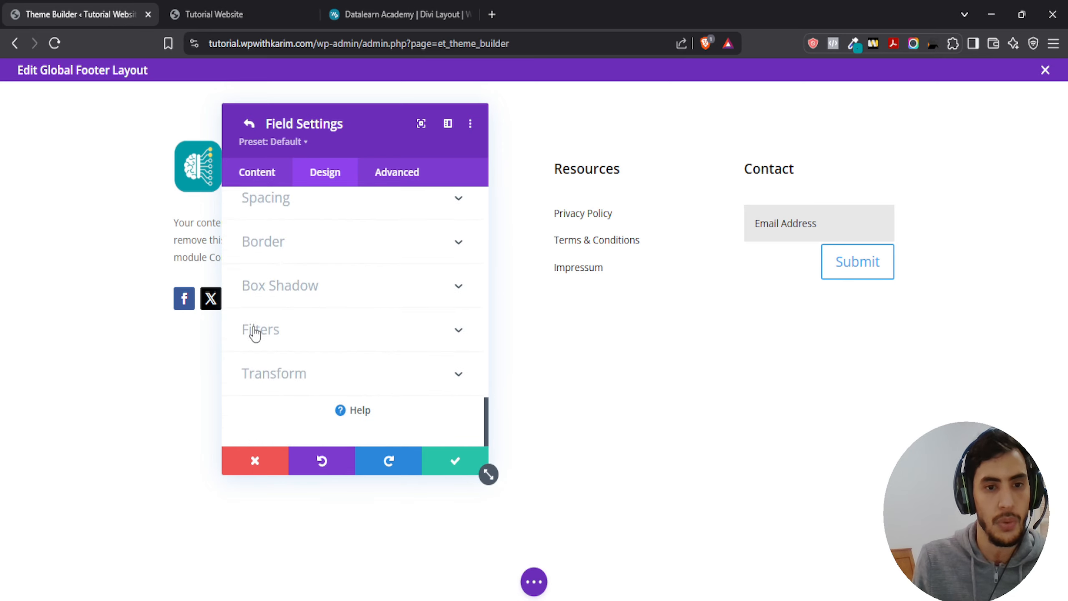
scroll(261, 337, "up", 4)
scroll(294, 358, "up", 10)
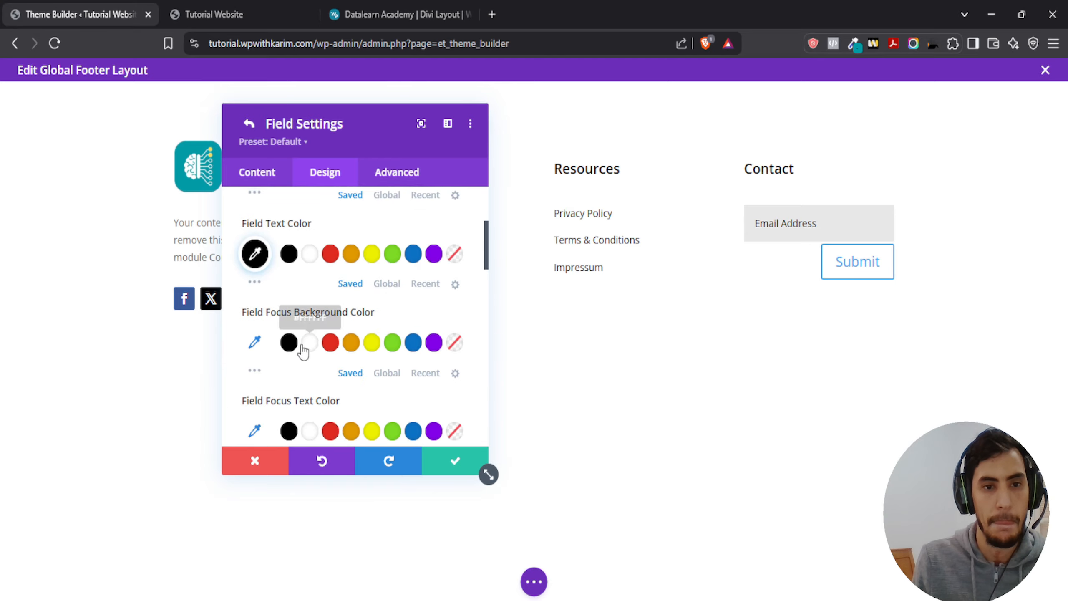
left_click(249, 124)
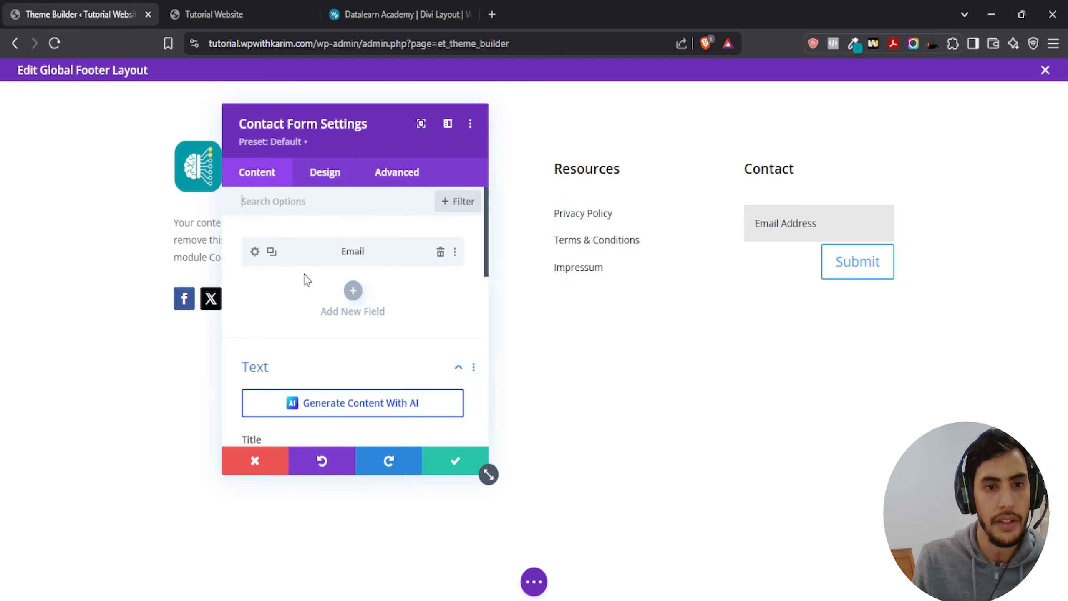
- Enable custom styles for the contact form's Submit button and set its text size to 18px
left_click(324, 182)
scroll(303, 295, "down", 5)
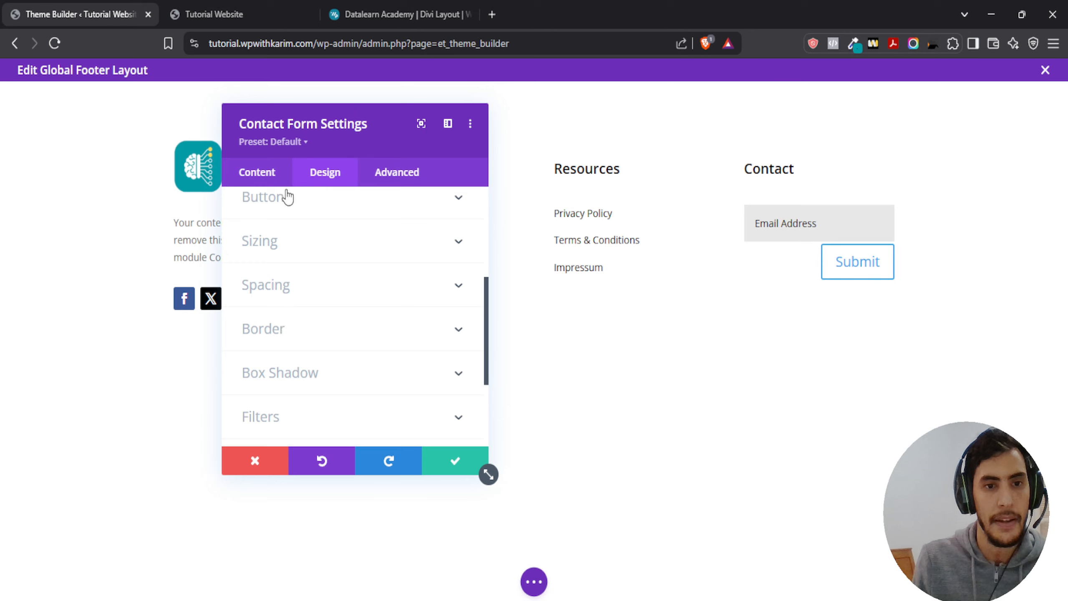
left_click(288, 197)
left_click(258, 278)
scroll(273, 295, "down", 3)
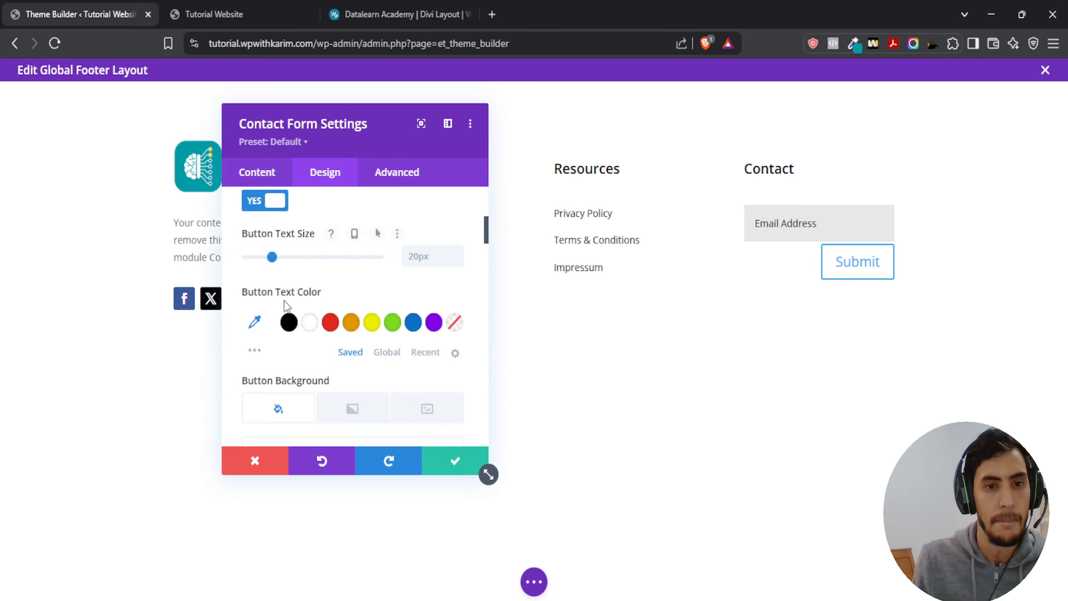
mouse_move(272, 257)
left_mouse_down()
mouse_move(282, 264)
mouse_move(270, 260)
left_mouse_up()
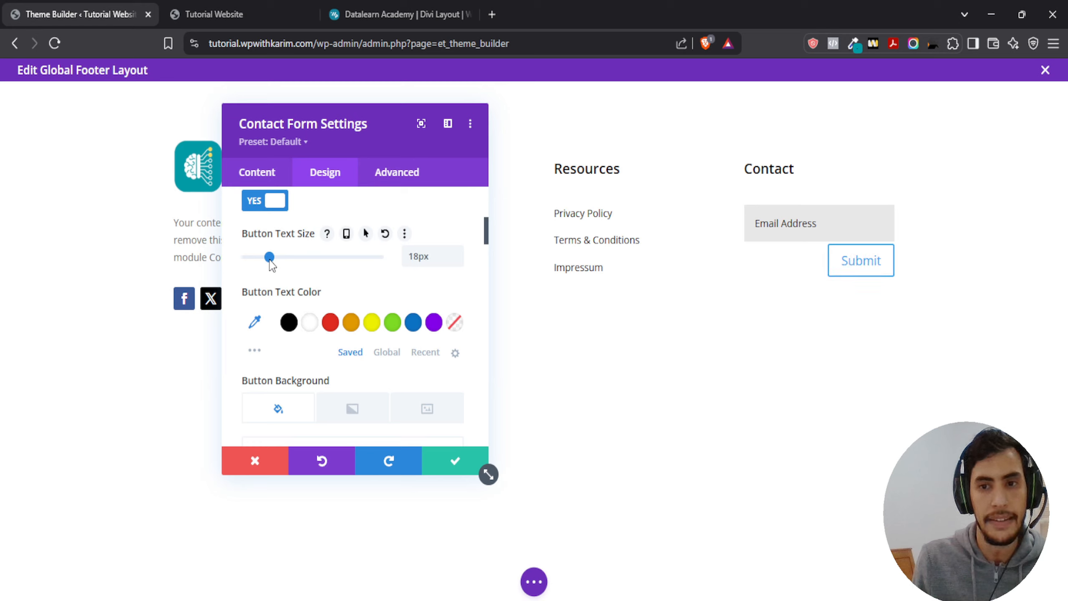
- Sample the teal color #009BA6 from the DataLearn Academy logo with the page color picker
scroll(312, 324, "down", 5)
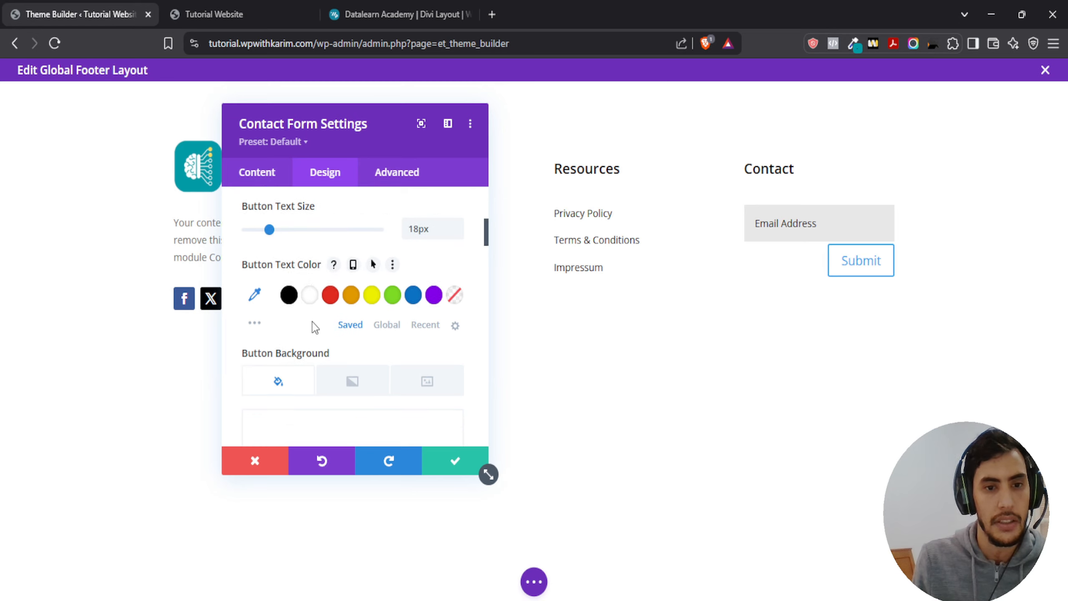
left_click_drag(339, 111, 386, 264)
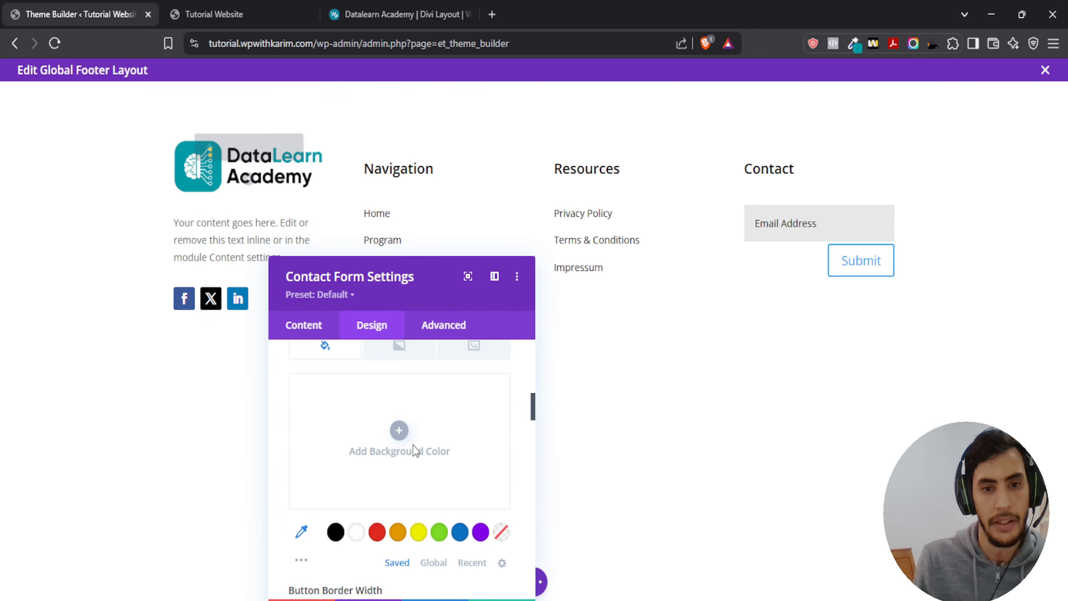
left_click(853, 43)
left_click(791, 63)
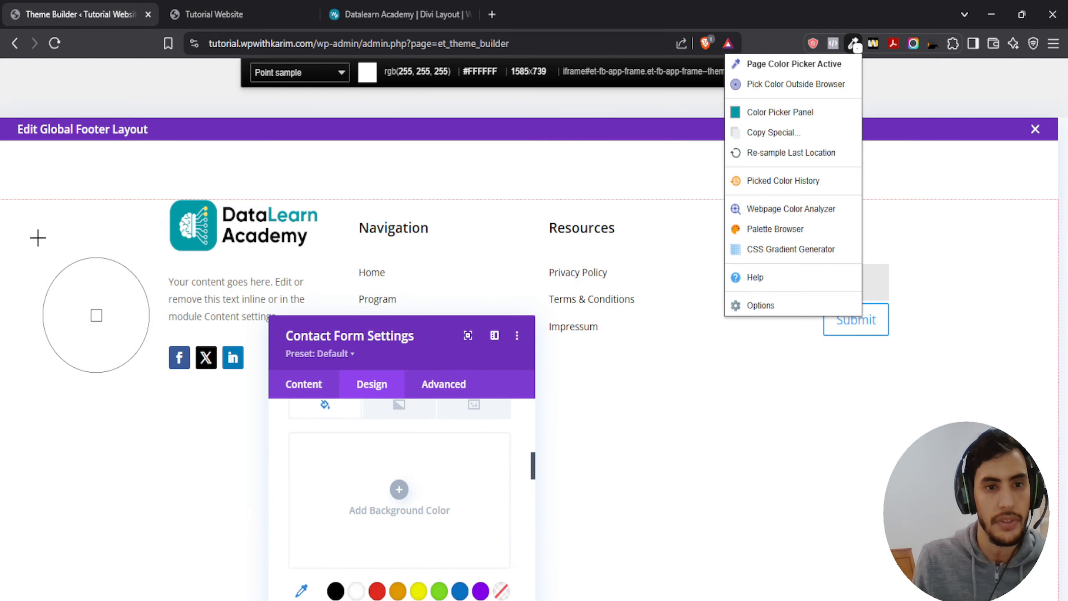
left_click(174, 209)
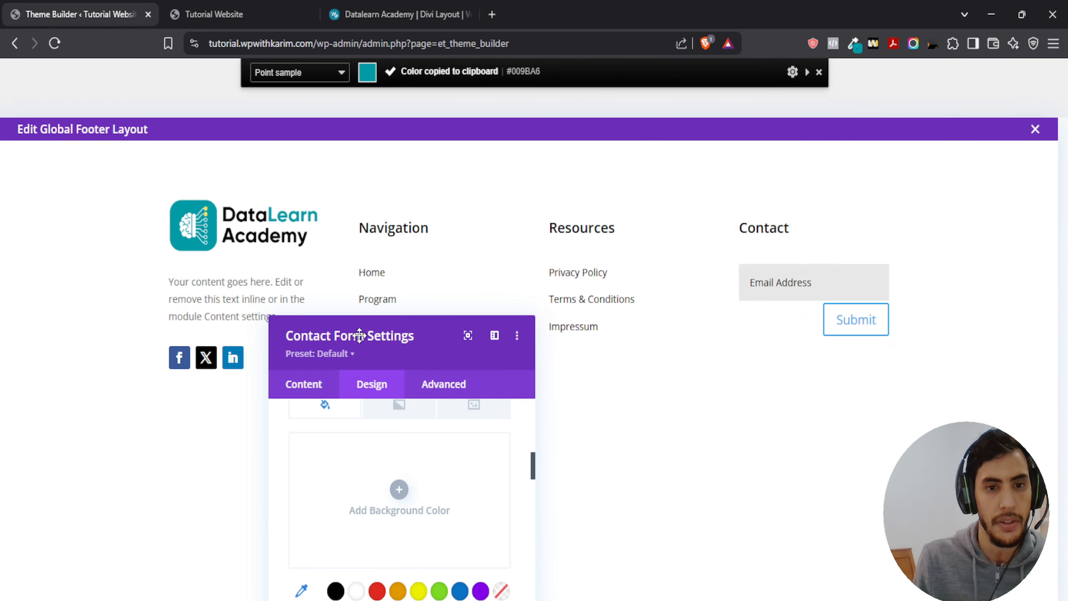
- Set the Submit button's background color to the sampled teal #009BA6 and its text color to white #FFFFFF
left_click_drag(351, 336, 369, 216)
scroll(372, 455, "down", 1)
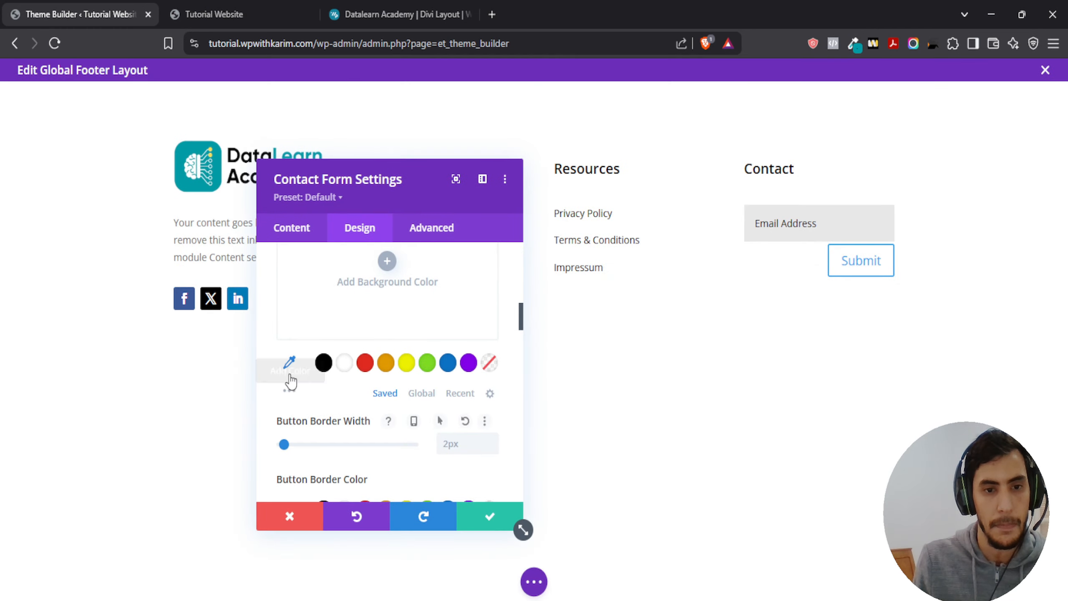
left_click(289, 363)
left_click(307, 293)
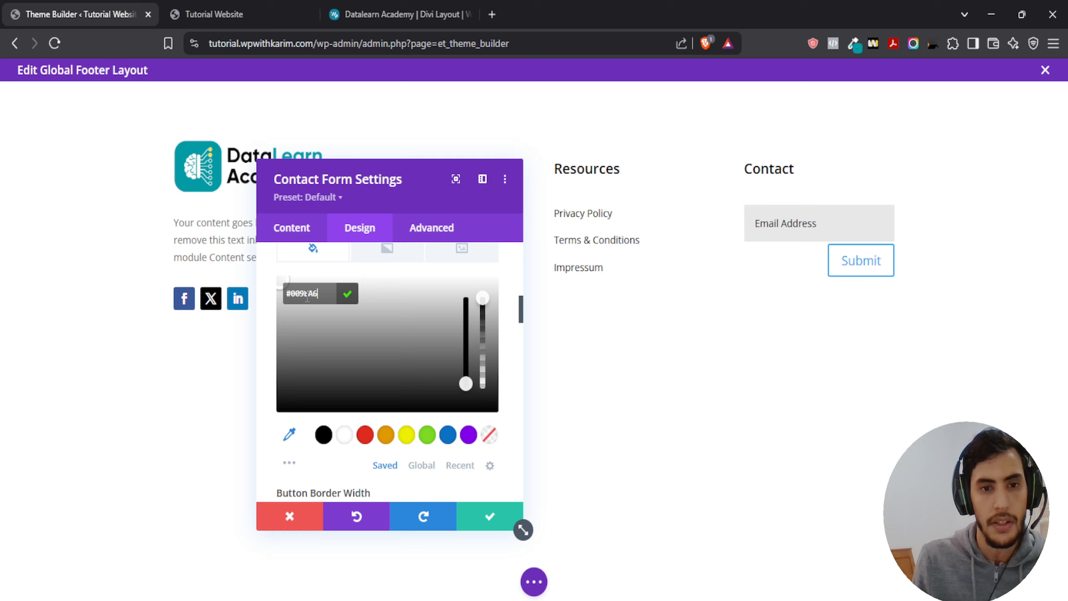
left_click(355, 301)
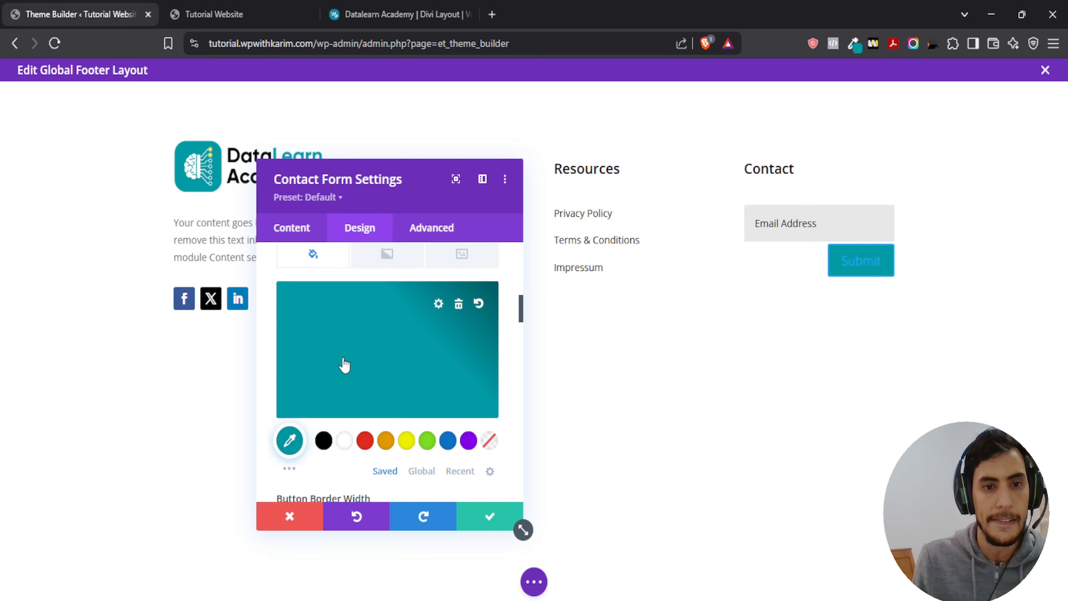
scroll(342, 360, "up", 5)
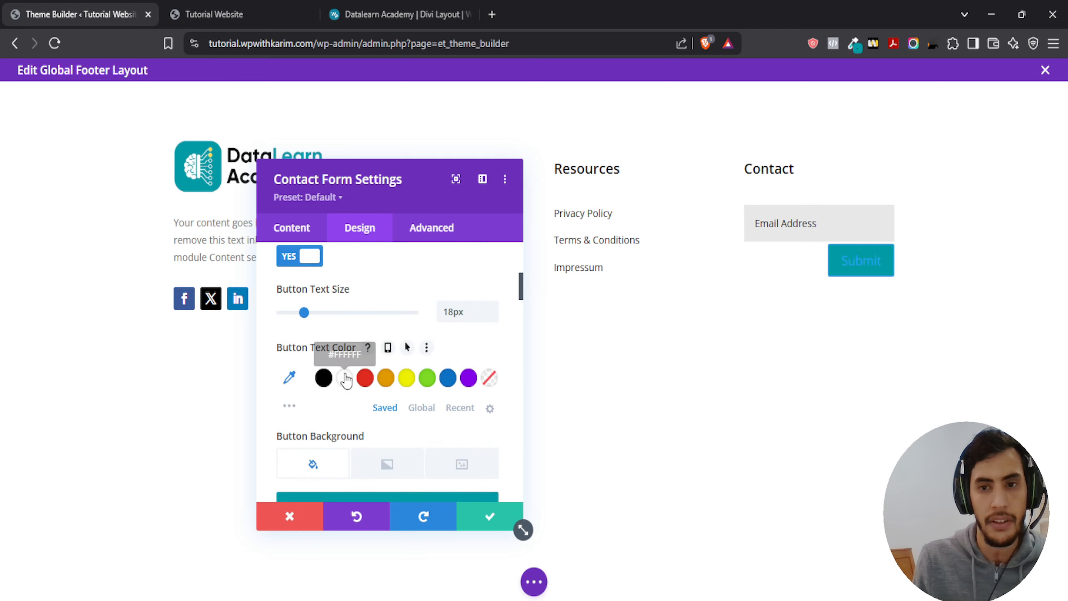
left_click(343, 377)
- Set the Submit button's border width to 0px and save the contact form settings
scroll(323, 379, "down", 3)
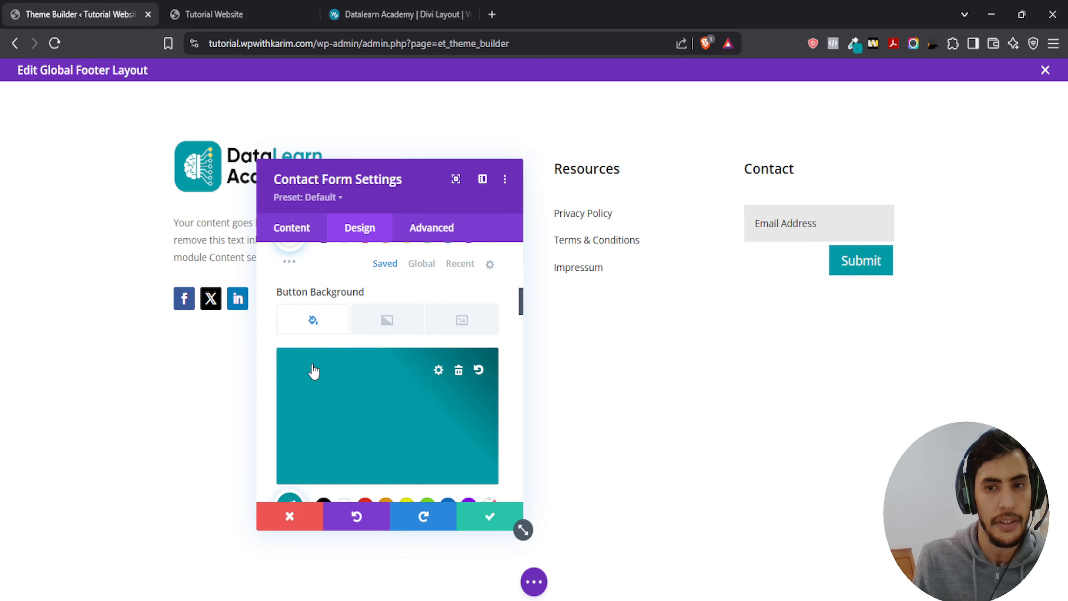
scroll(420, 340, "down", 4)
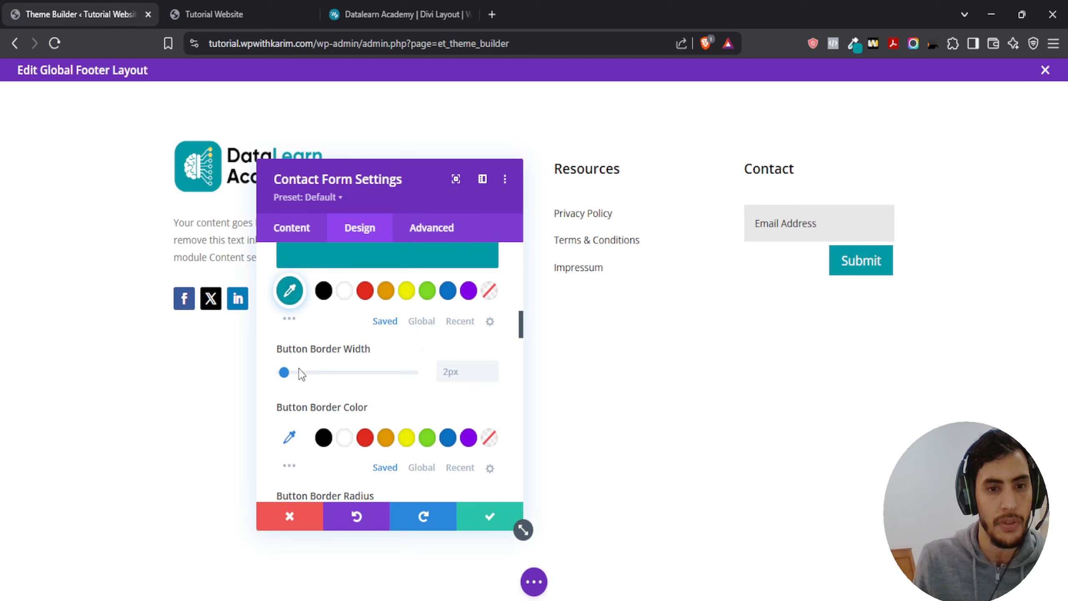
left_click_drag(278, 374, 276, 374)
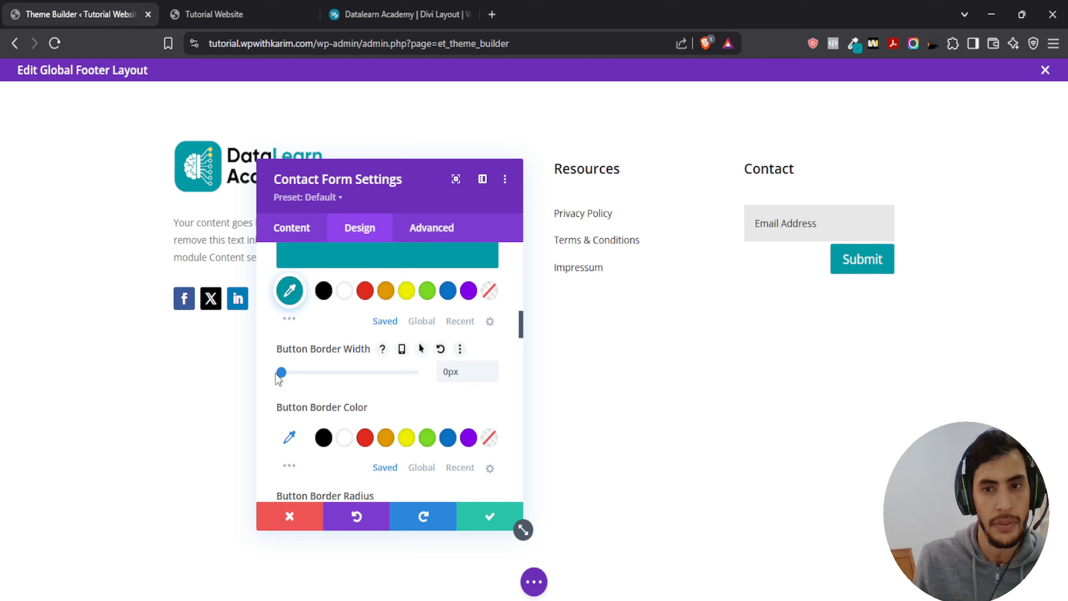
scroll(332, 364, "down", 4)
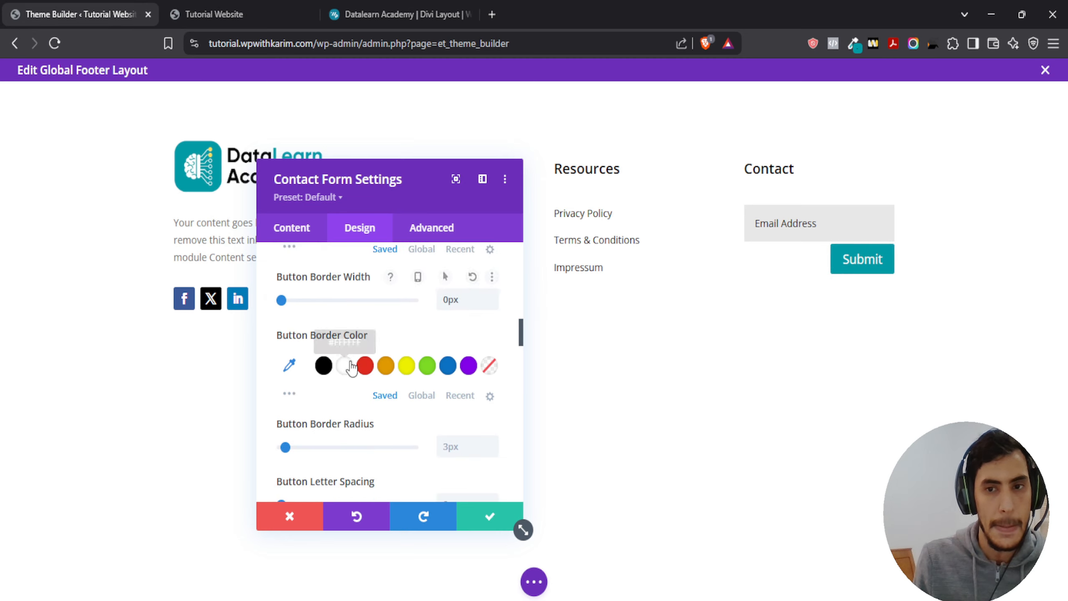
left_click(487, 516)
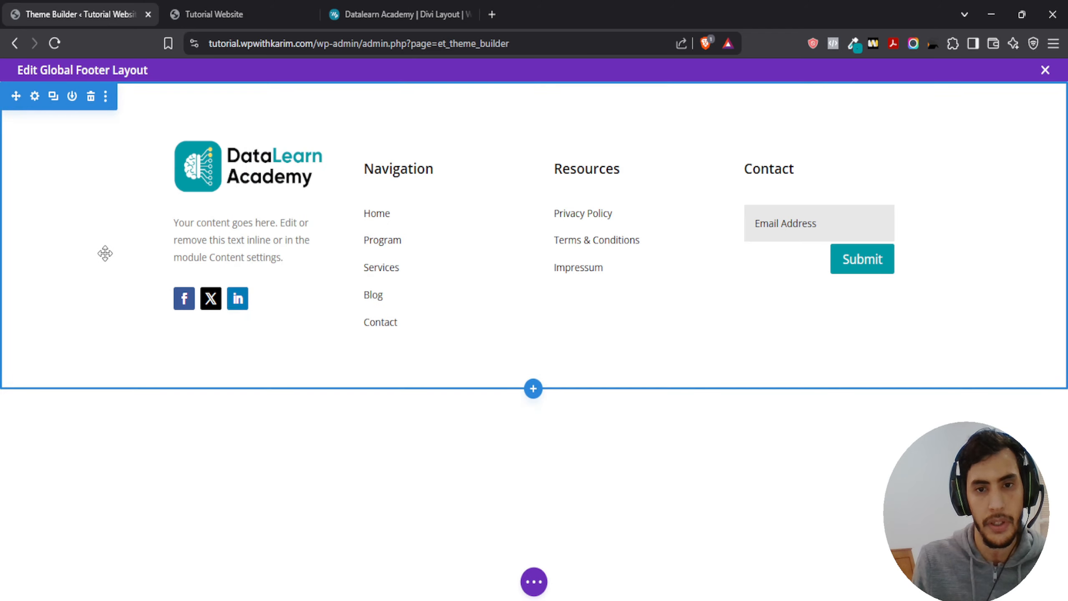
- Set the text color of the paragraph under the logo to black and save the text module
mouse_move(236, 245)
left_click(225, 223)
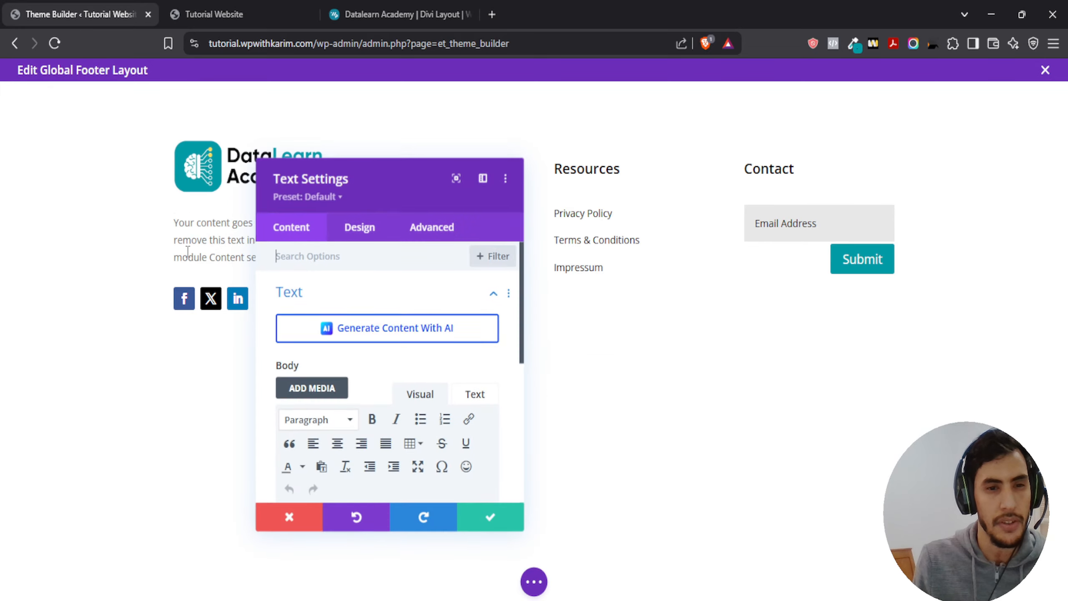
left_click(360, 229)
left_click_drag(378, 187, 653, 146)
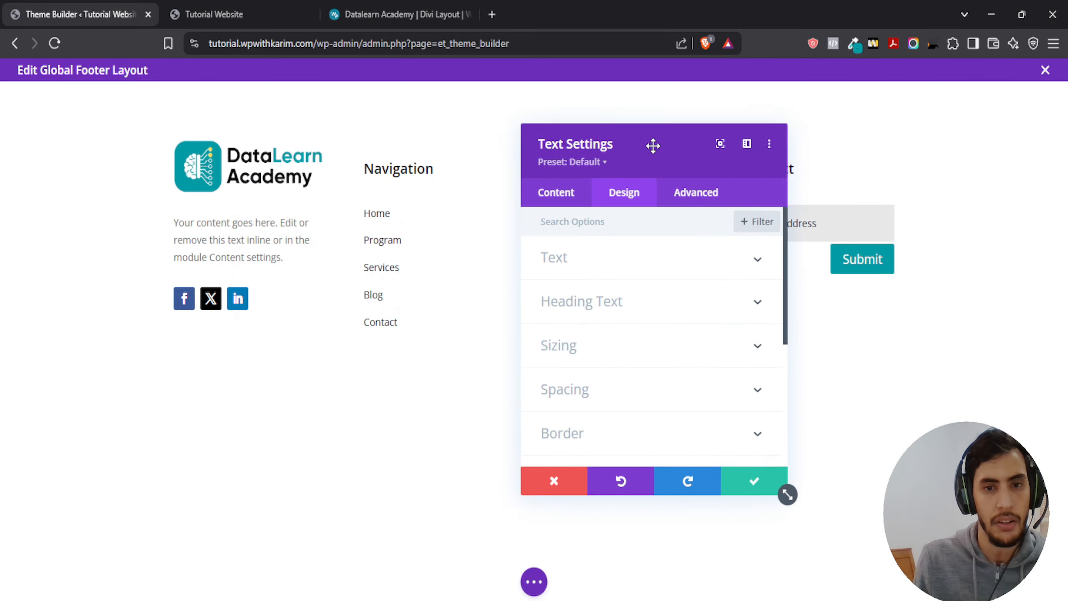
left_click(568, 261)
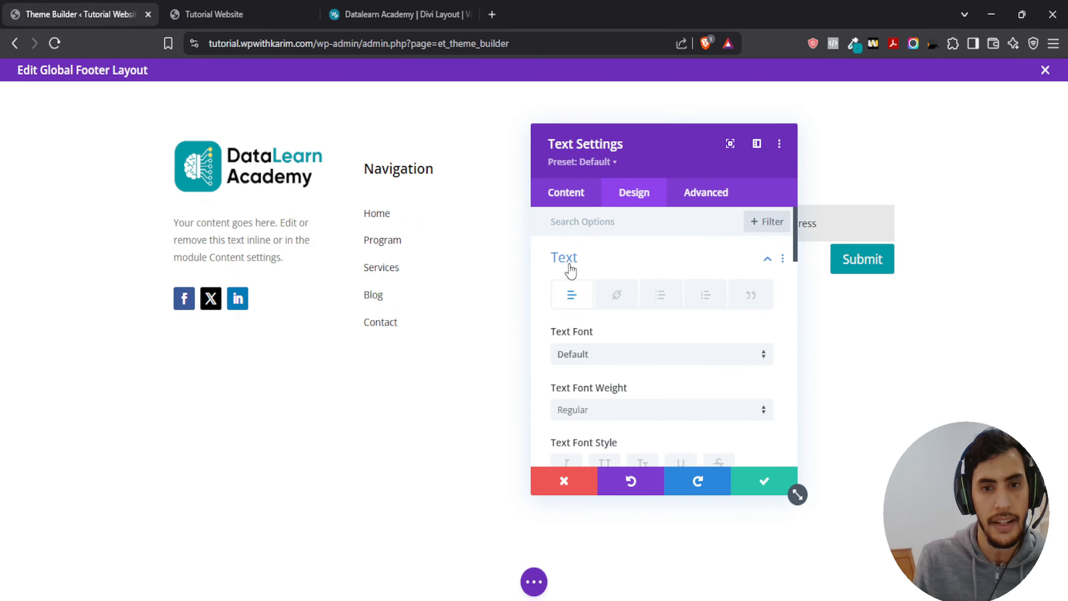
scroll(584, 366, "down", 5)
left_click(598, 311)
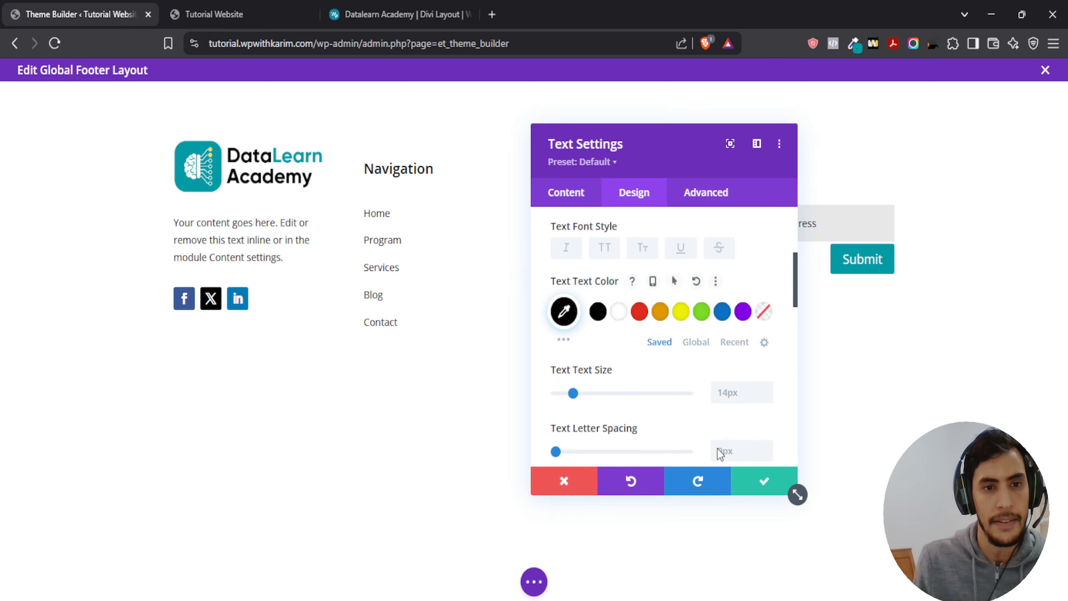
left_click(764, 481)
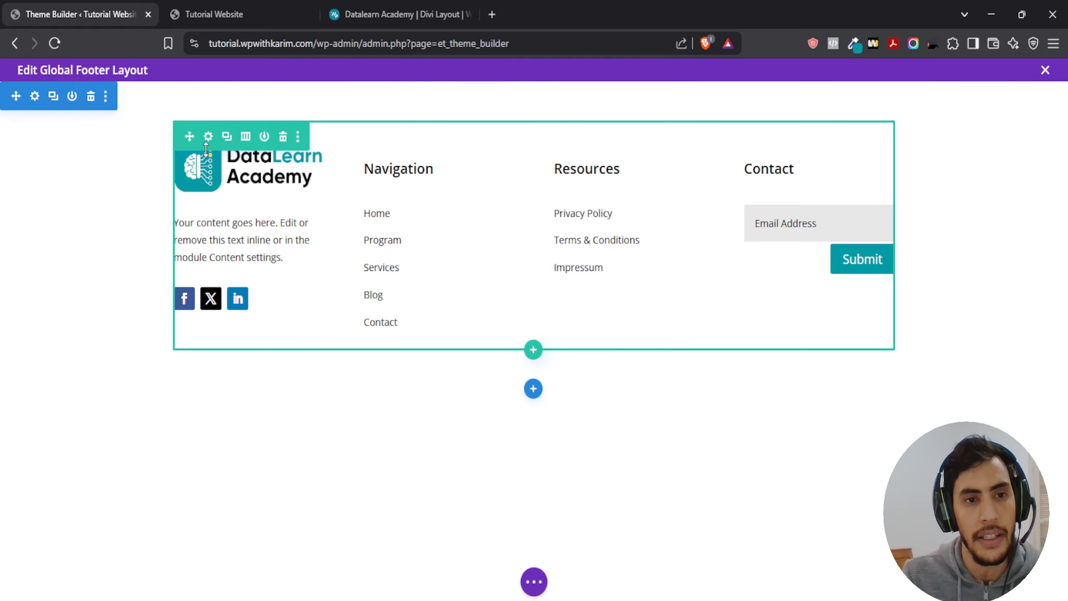
- Set the max width of the four-column footer row to 85%
left_click(208, 137)
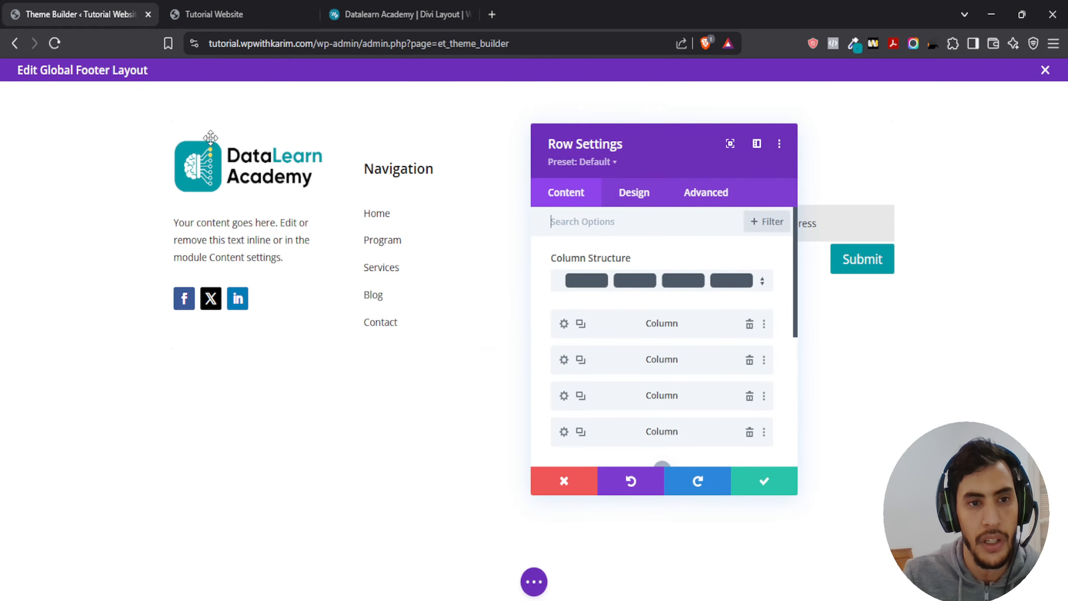
left_click_drag(625, 139, 674, 133)
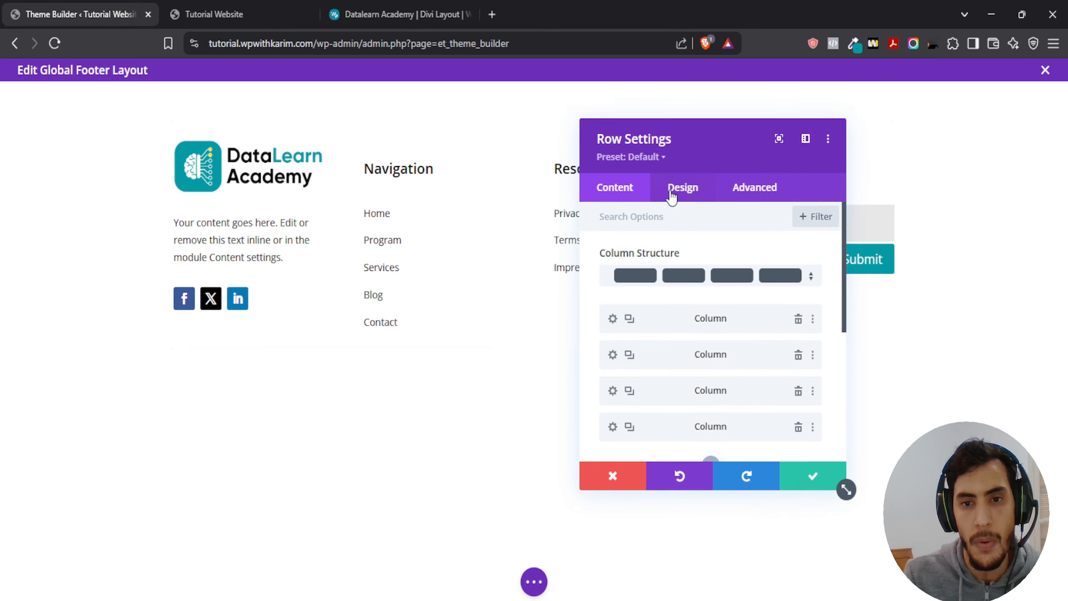
left_click(676, 190)
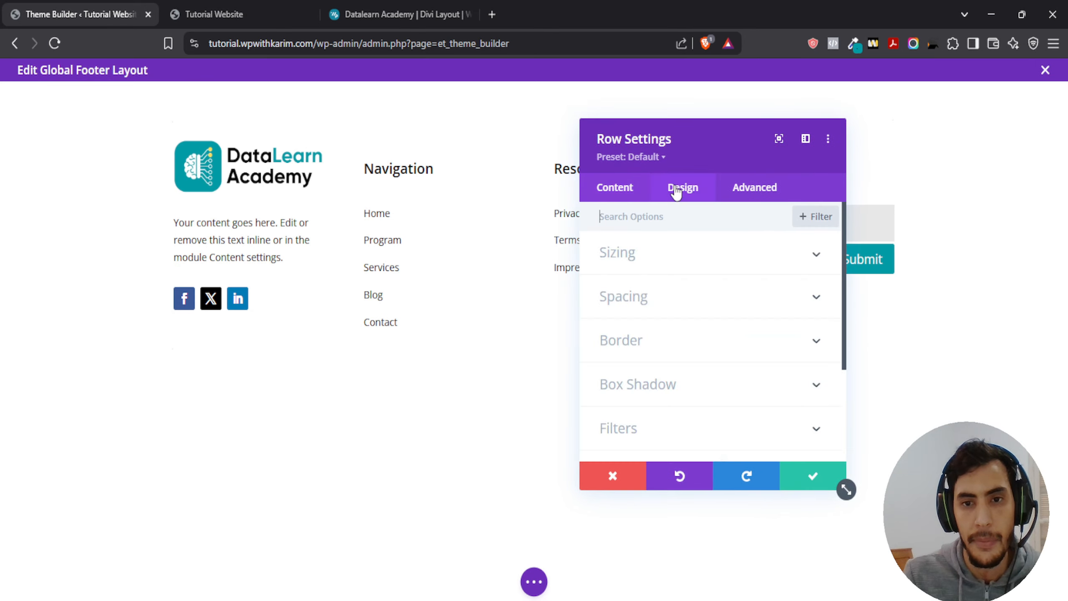
left_click(634, 263)
scroll(683, 324, "down", 3)
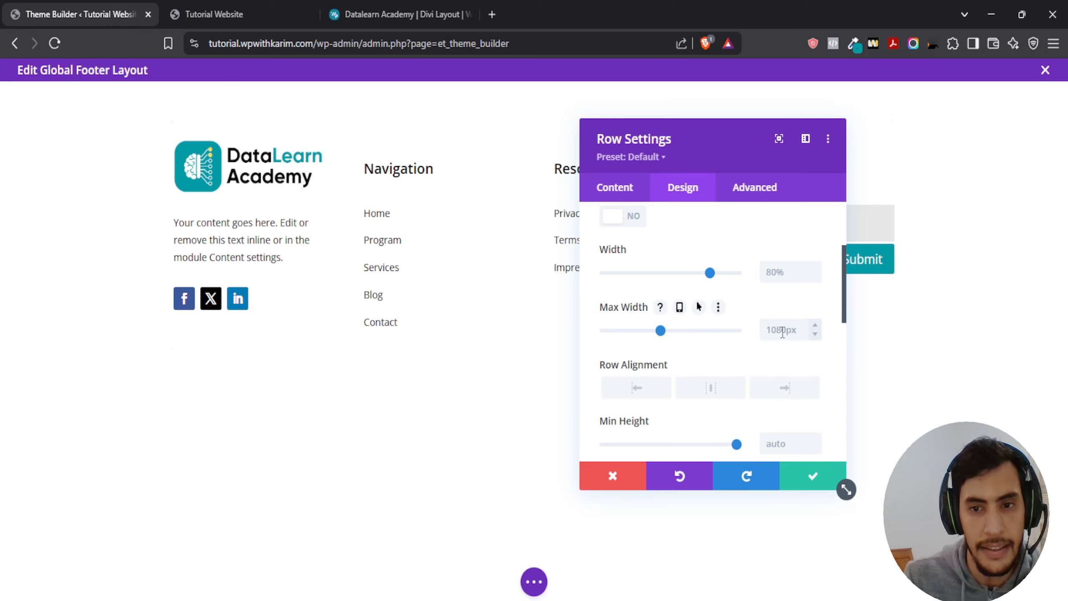
left_click_drag(663, 332, 672, 337)
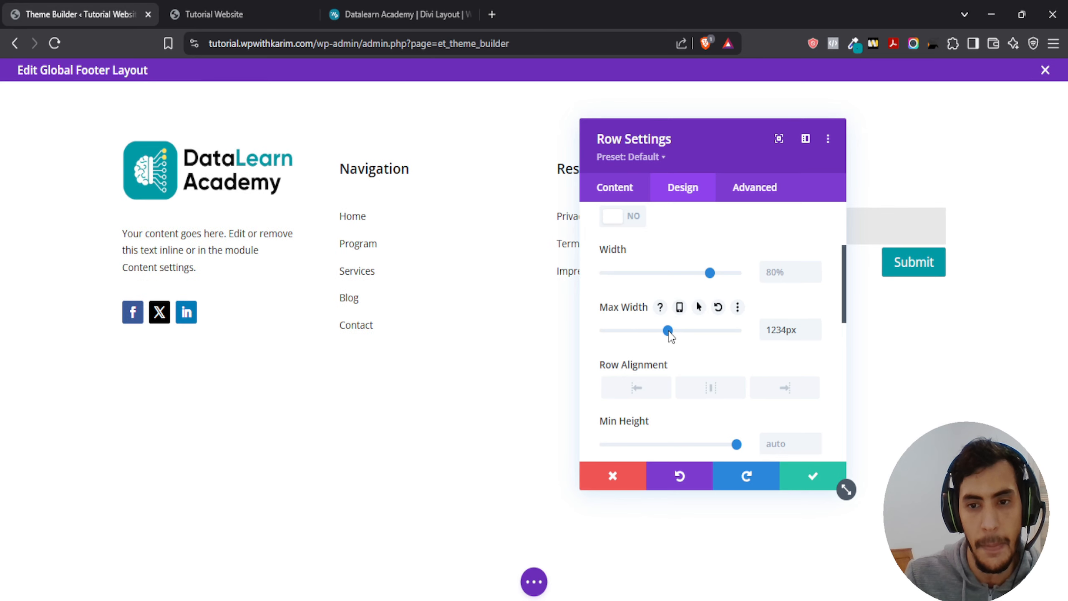
left_click_drag(783, 330, 788, 331)
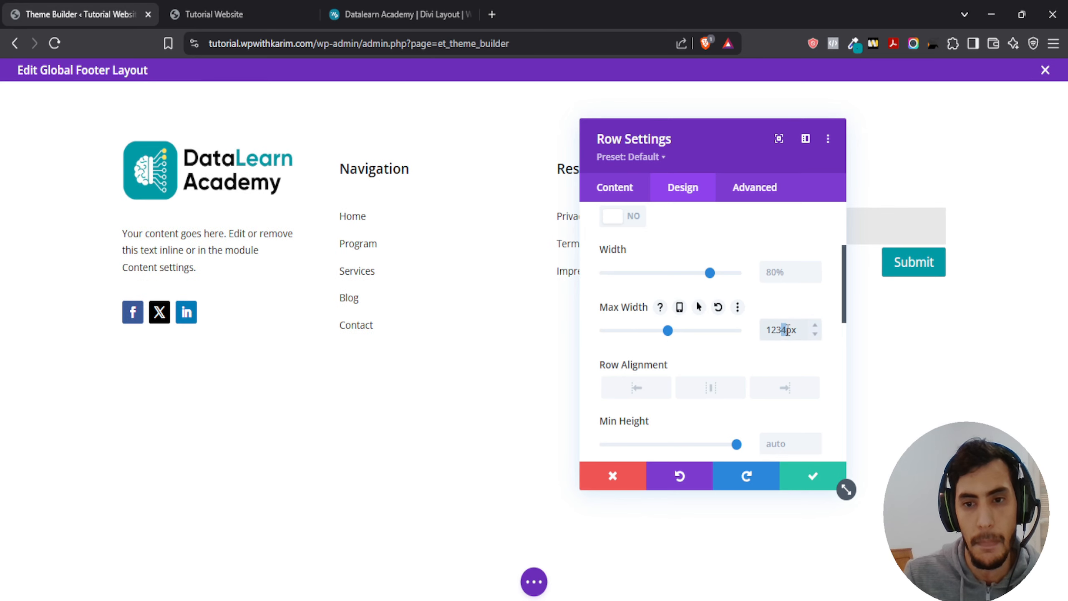
double_click(777, 328)
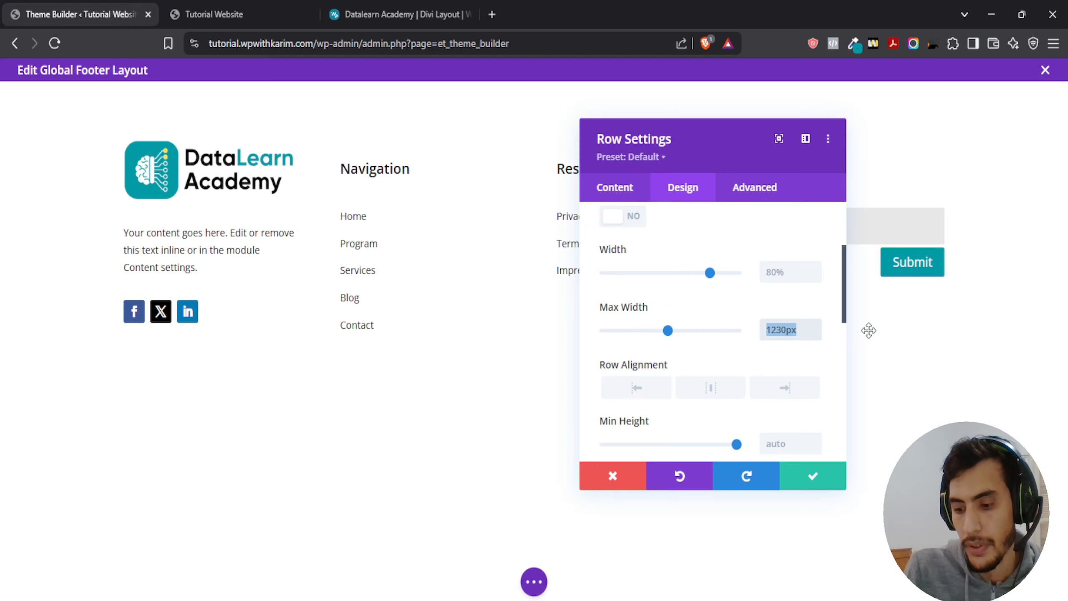
type("85px")
type("%")
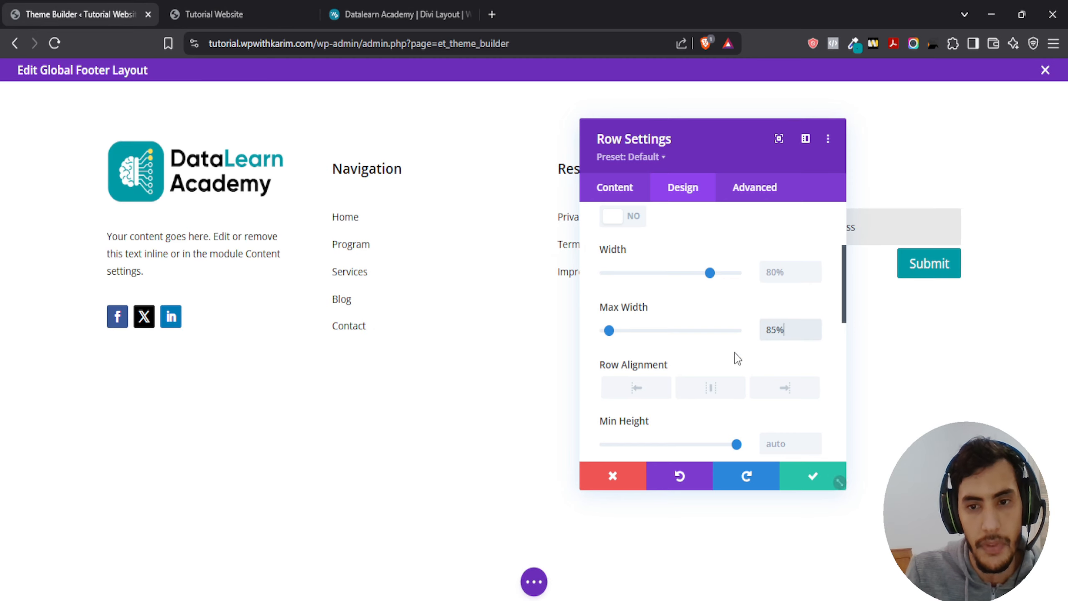
- Set the footer row's bottom padding to 100px and save the row settings
scroll(656, 335, "down", 6)
left_click(656, 337)
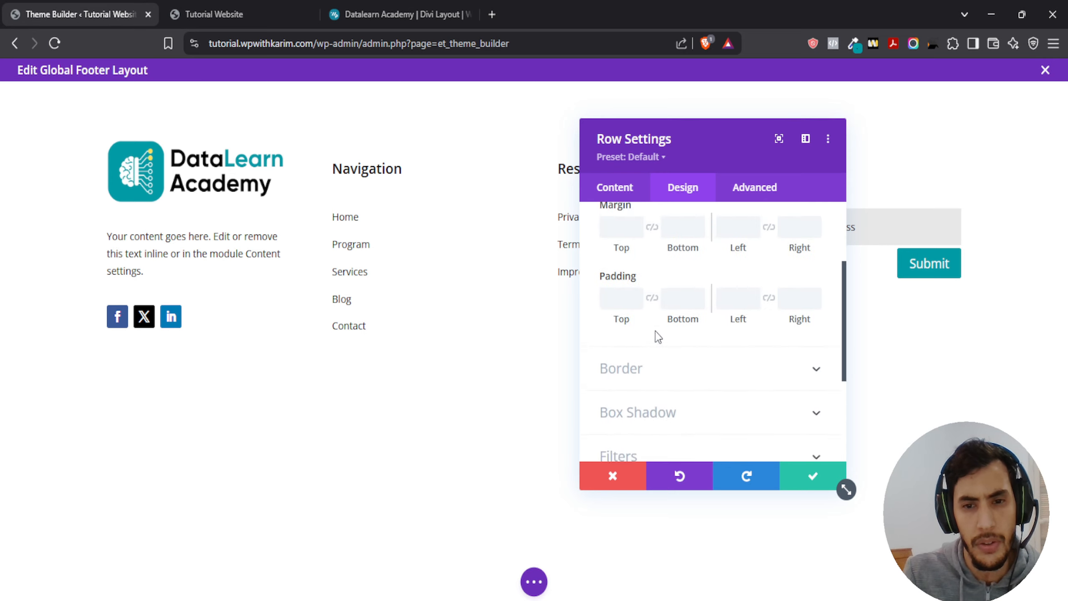
scroll(664, 333, "up", 1)
left_click(684, 345)
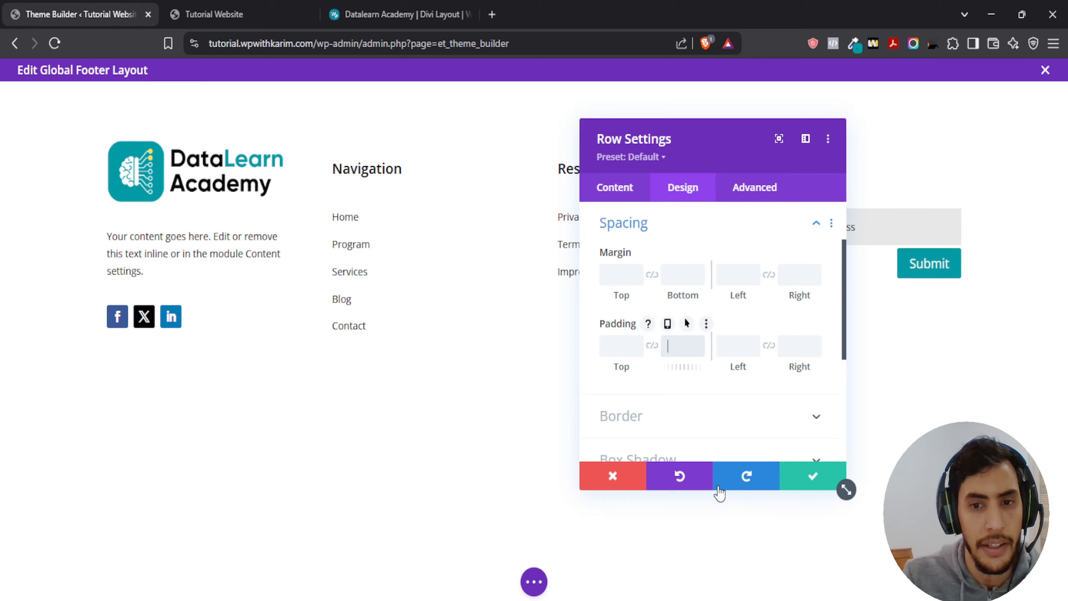
left_click(682, 342)
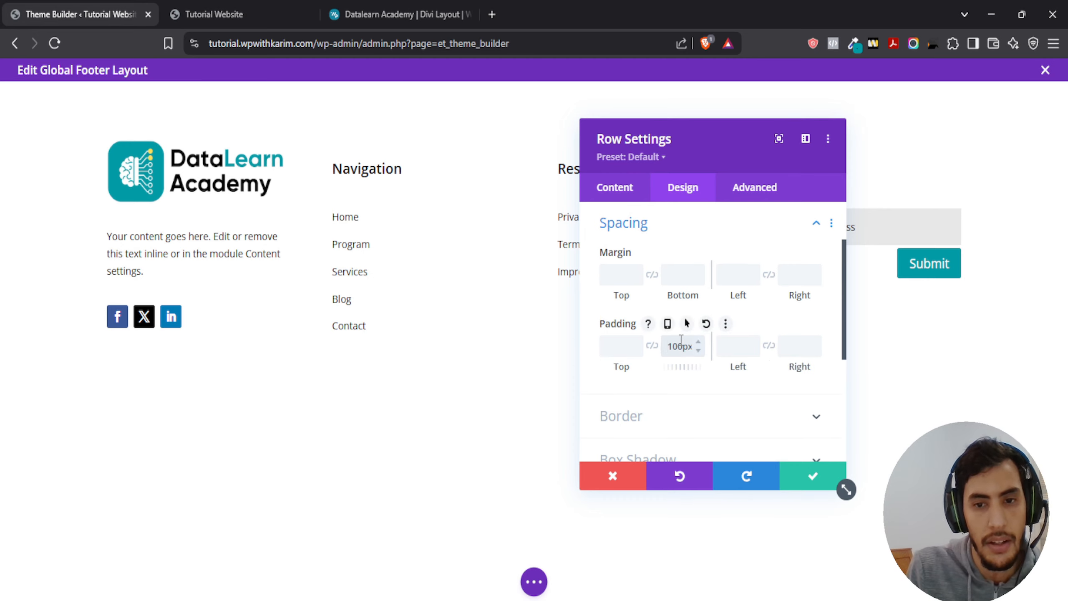
left_click(812, 477)
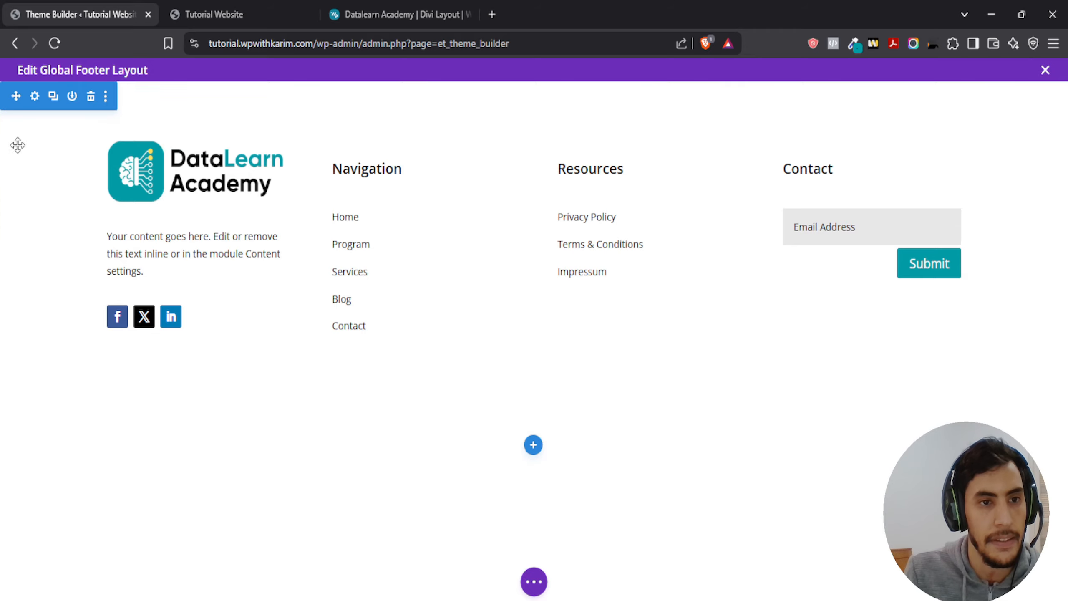
- Give the footer section a light grey #e8e8e8 background color
left_click(34, 96)
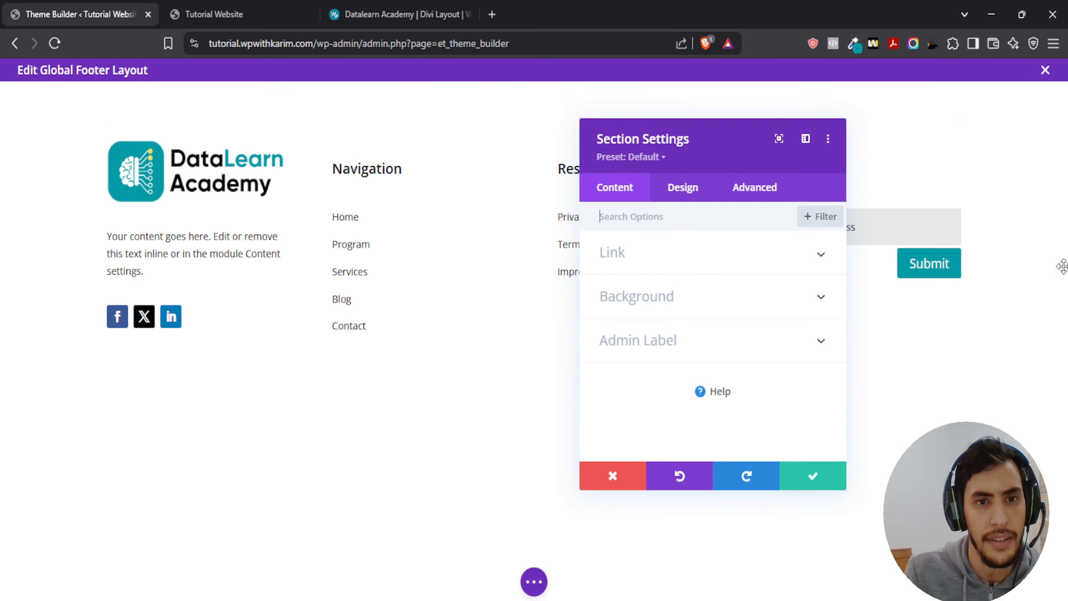
left_click(641, 299)
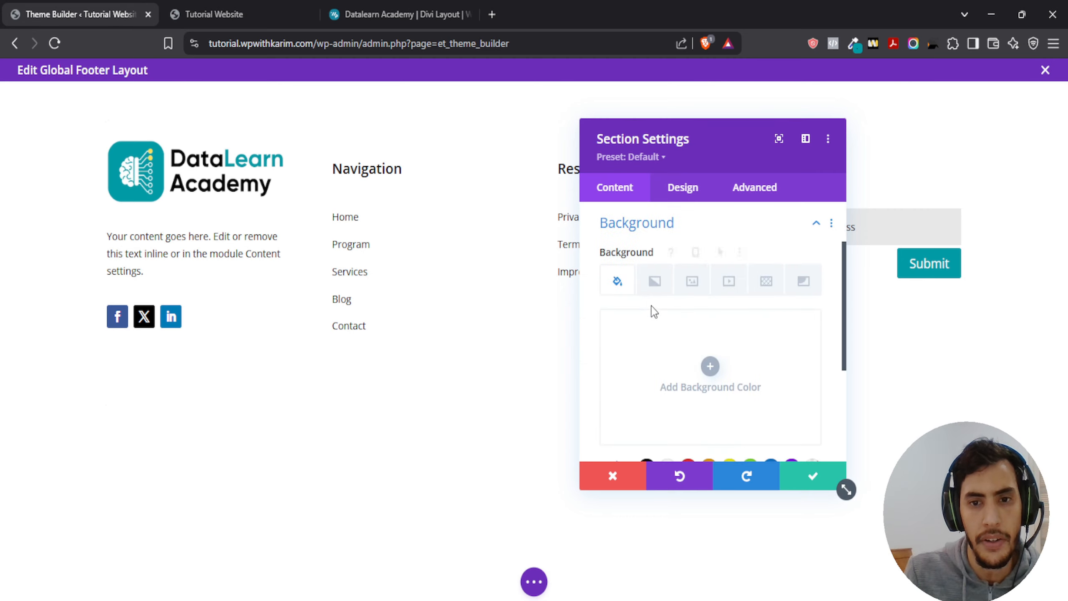
scroll(653, 312, "down", 3)
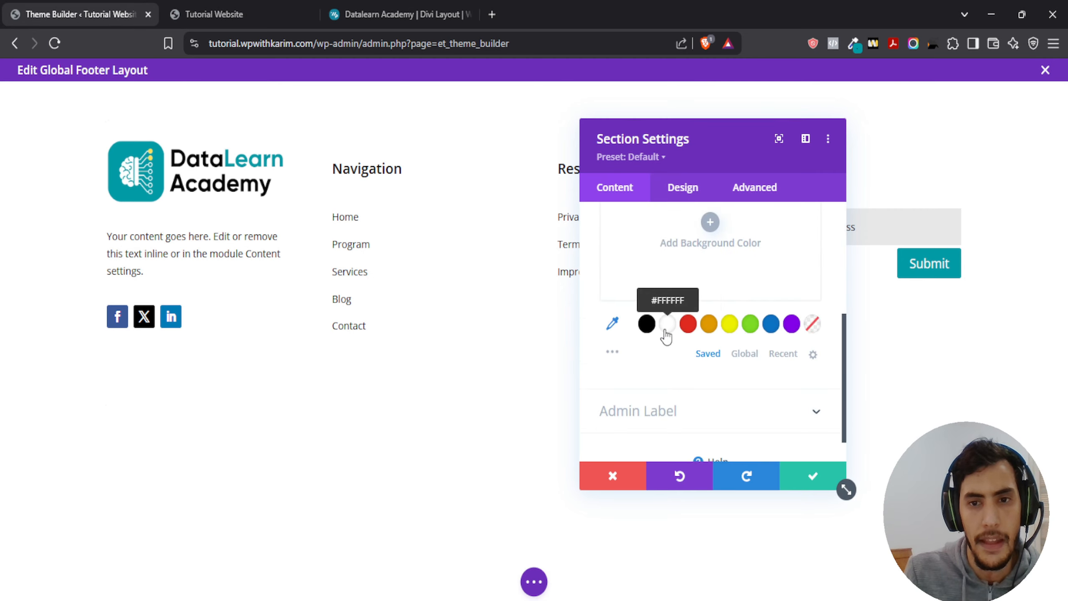
left_click(666, 325)
left_click_drag(683, 300, 681, 250)
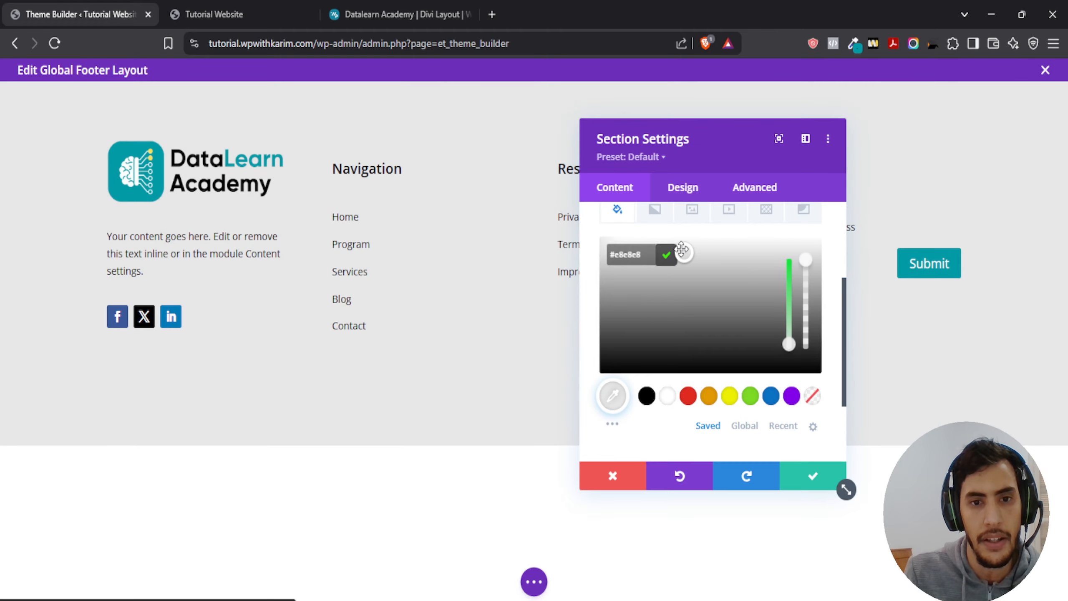
- Sample the light grey #BFC2C9 from a session card's edge on the Tutorial Website homepage with the page color picker
left_click(215, 14)
scroll(381, 447, "up", 15)
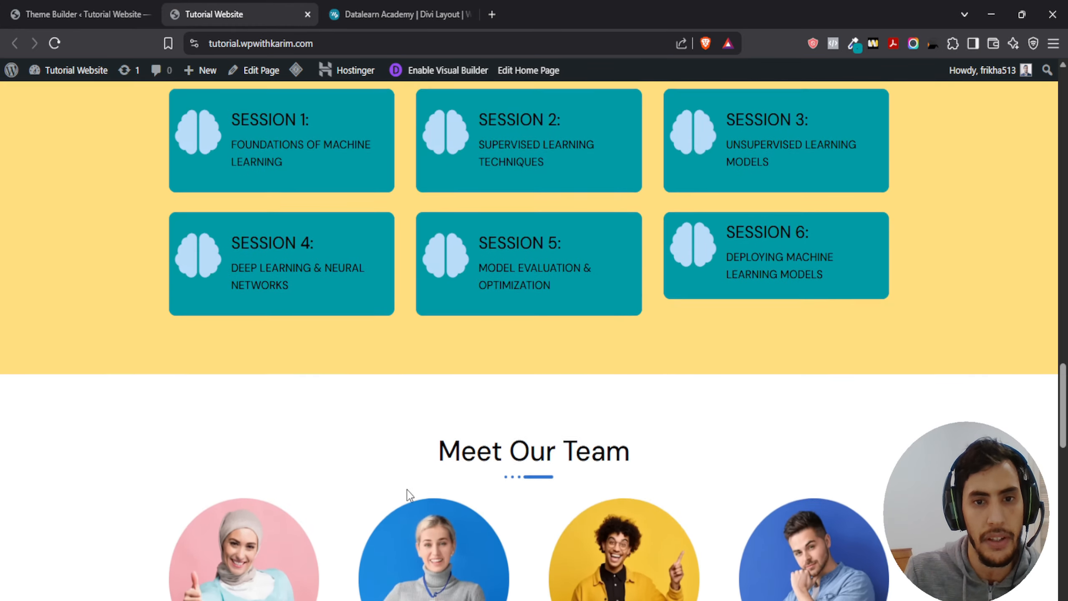
scroll(399, 484, "up", 20)
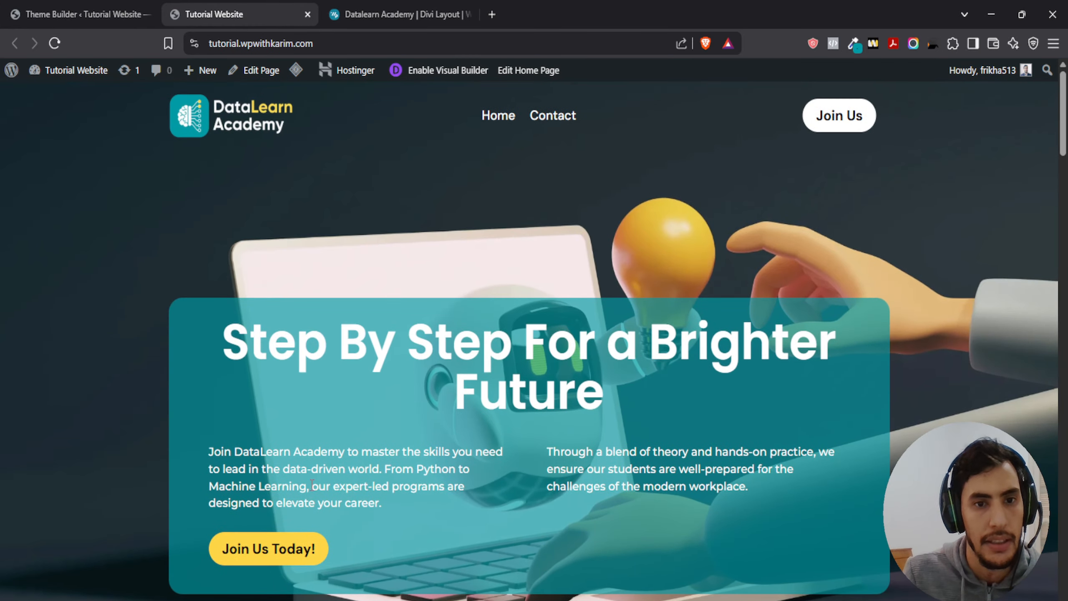
scroll(861, 179, "down", 10)
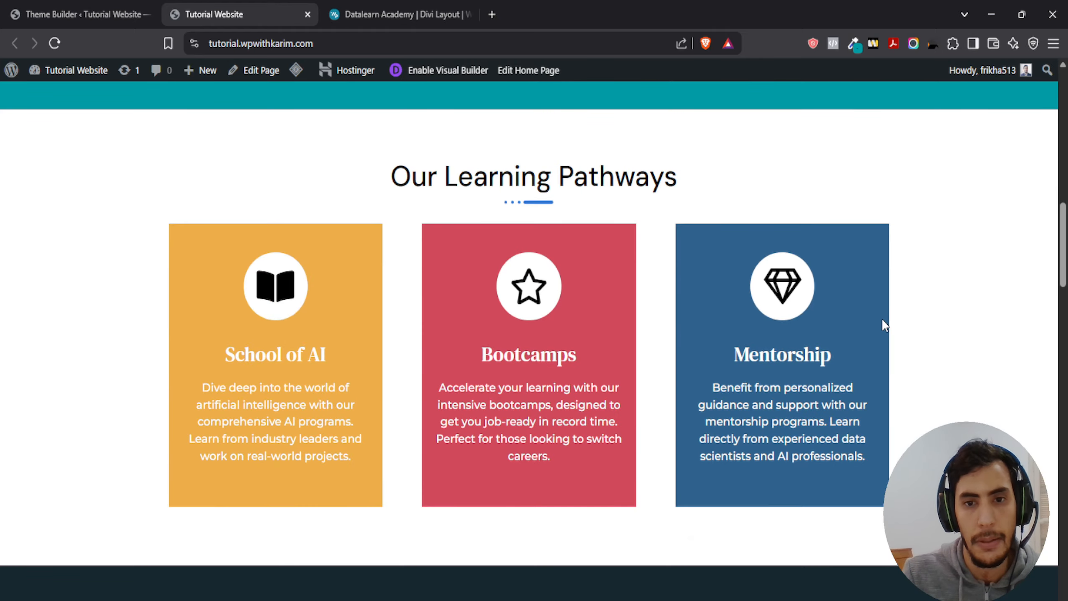
scroll(884, 323, "down", 5)
scroll(862, 337, "up", 2)
scroll(852, 329, "down", 10)
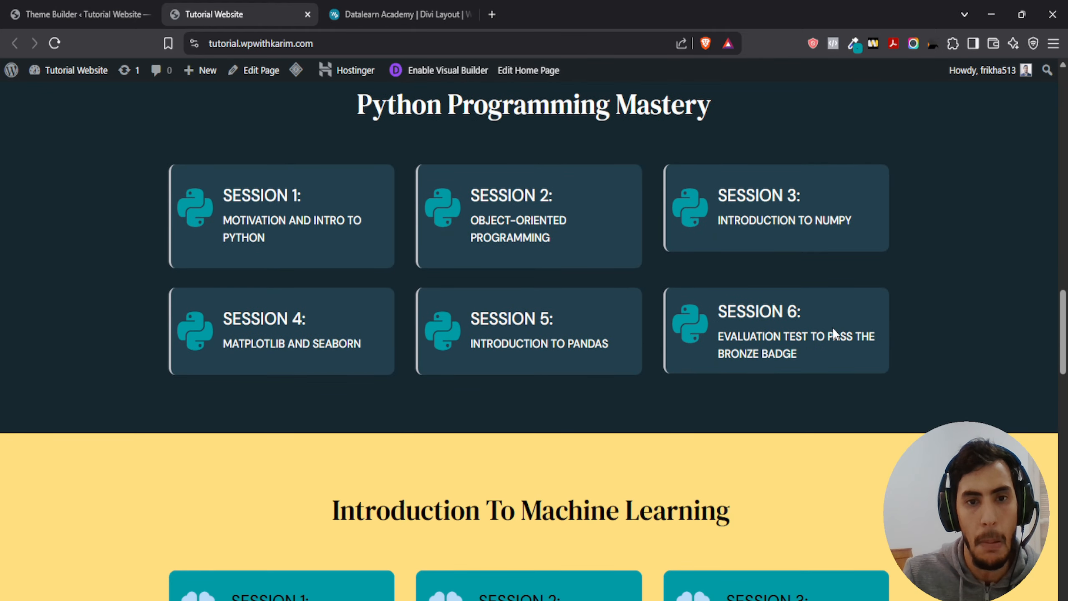
scroll(175, 282, "down", 2)
scroll(294, 257, "up", 2)
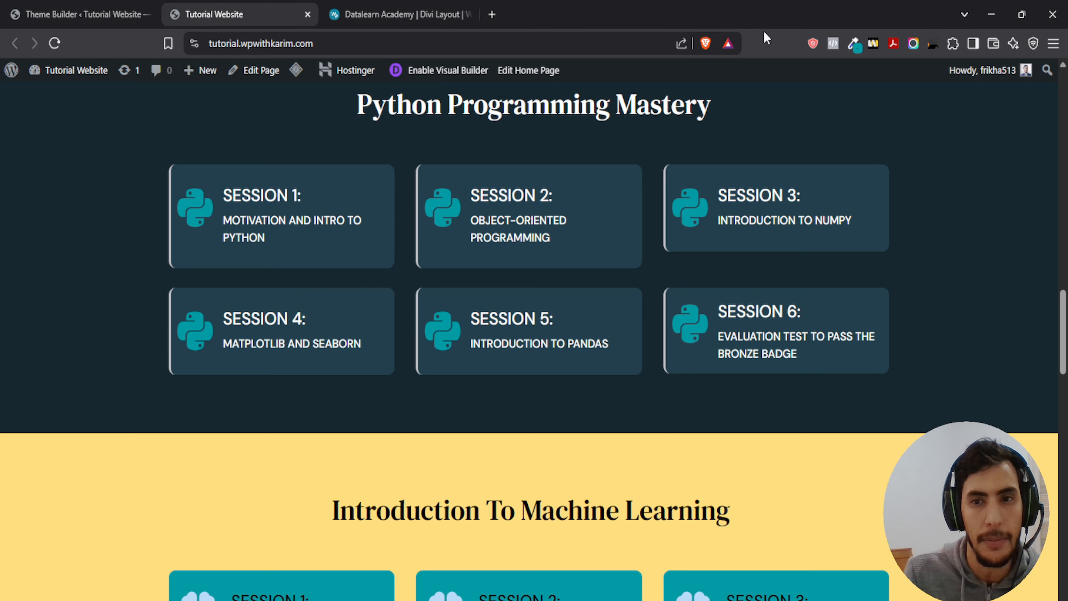
left_click(855, 44)
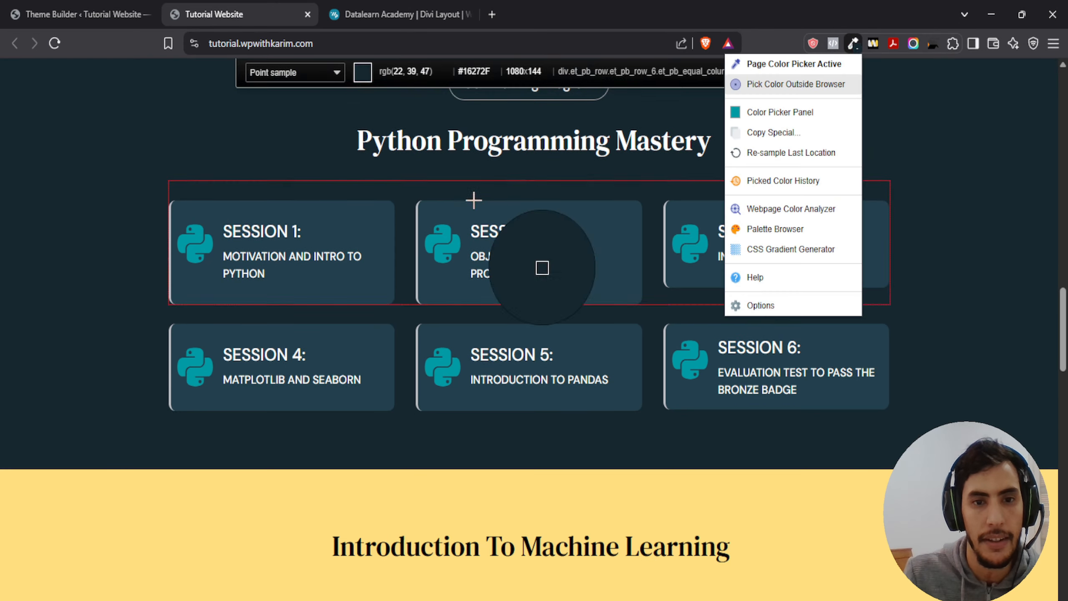
left_click(416, 235)
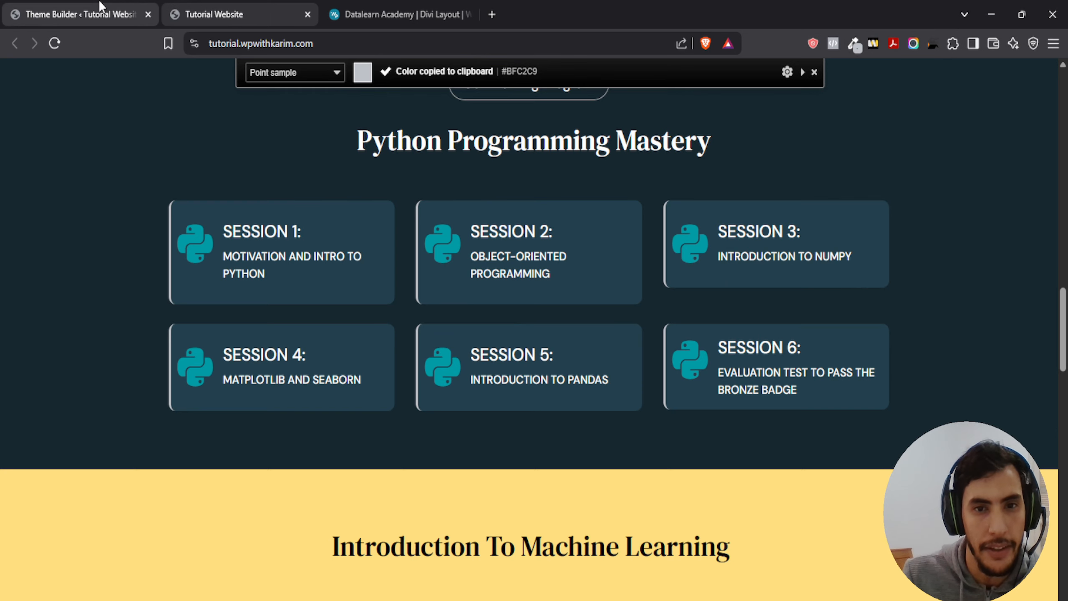
- Apply the sampled #bfc2c9 as the footer section's background, lighten it to #dee1ea, and save the section settings
left_click(63, 8)
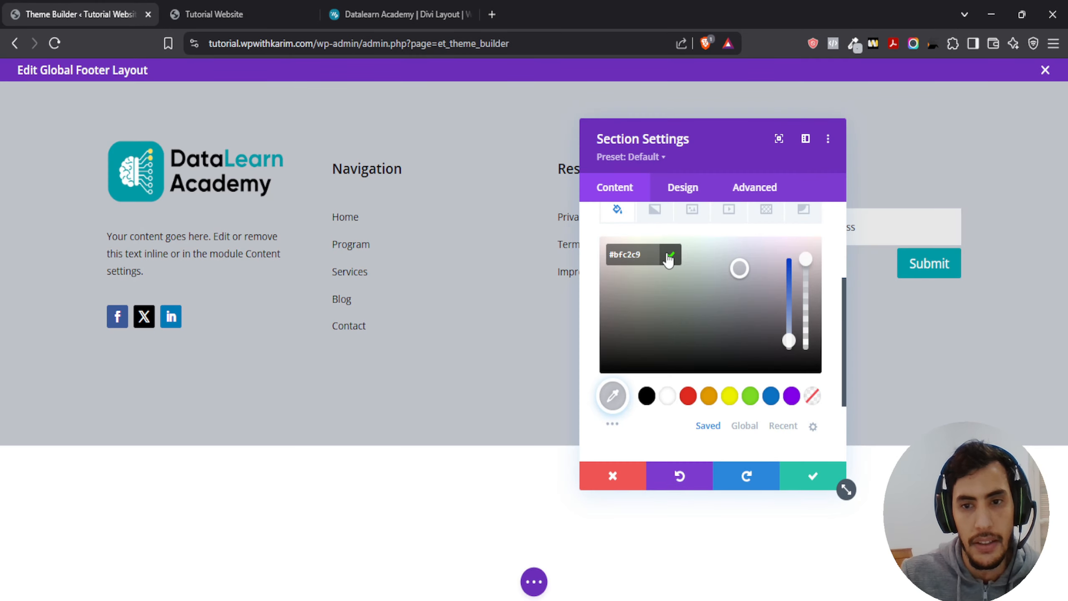
left_click(671, 255)
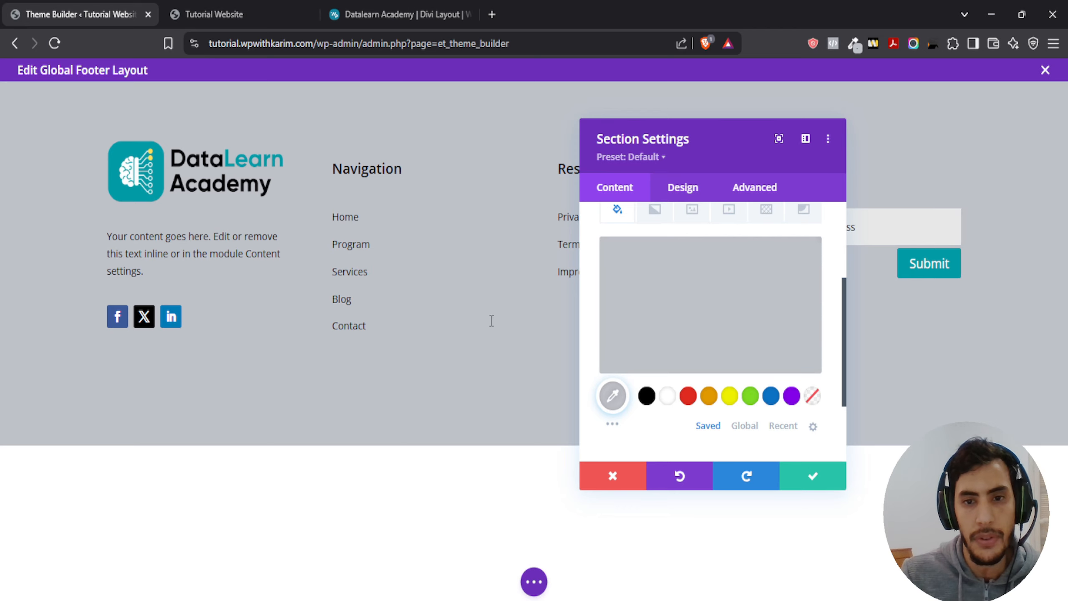
left_click(613, 396)
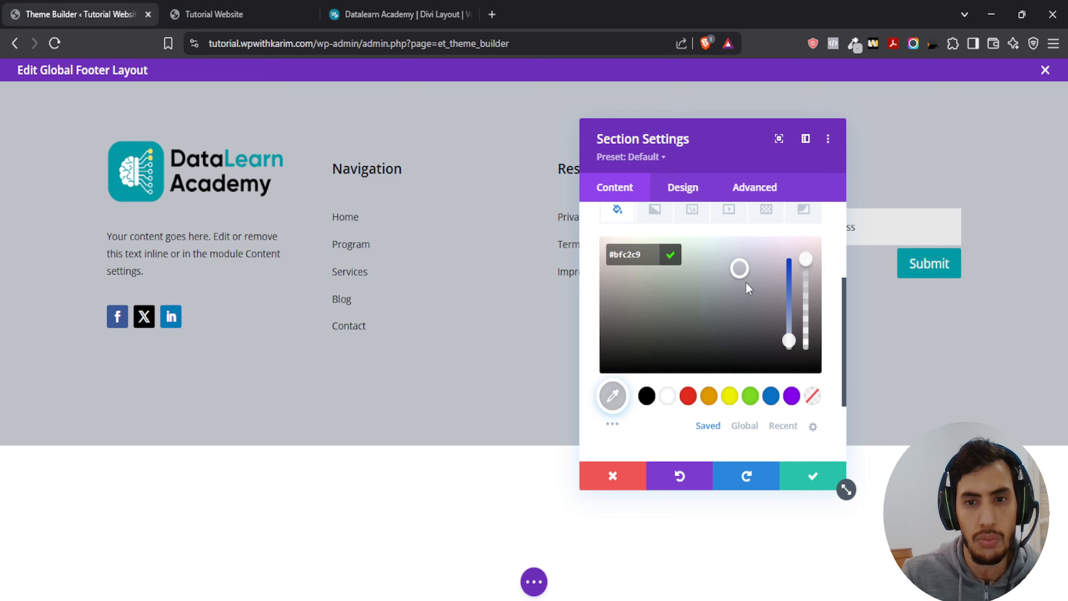
left_click_drag(739, 265, 742, 250)
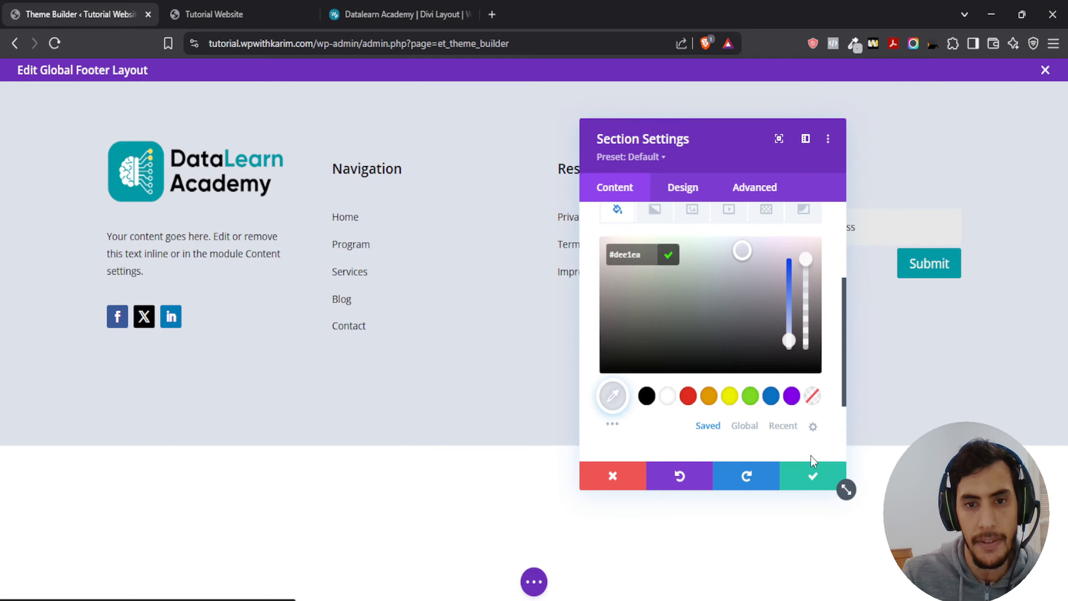
left_click(813, 477)
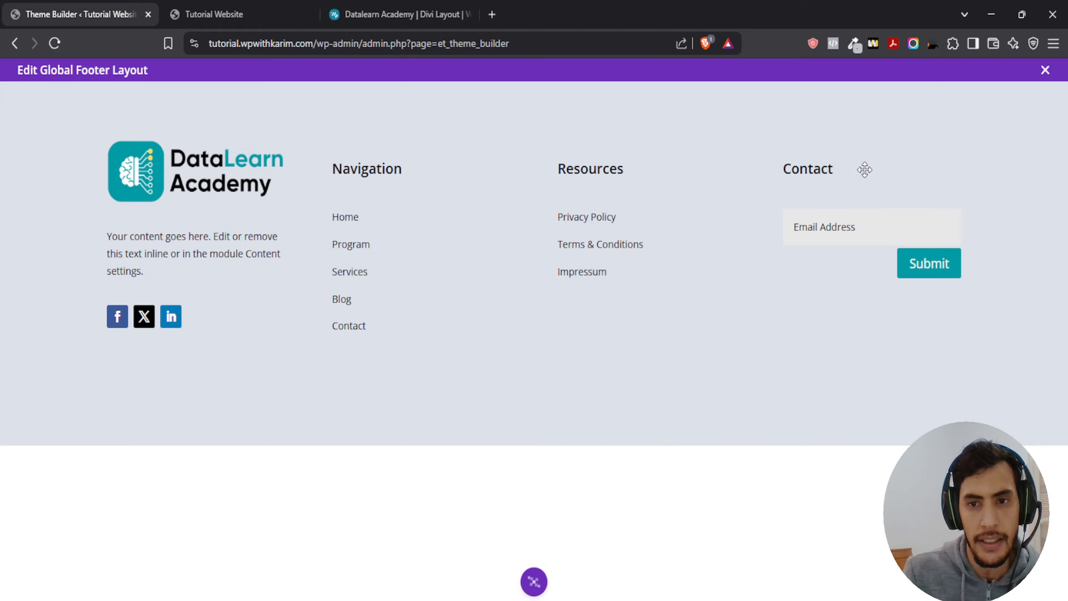
- Set the contact form Email field's background color to white and save the field and form settings
left_click(848, 213)
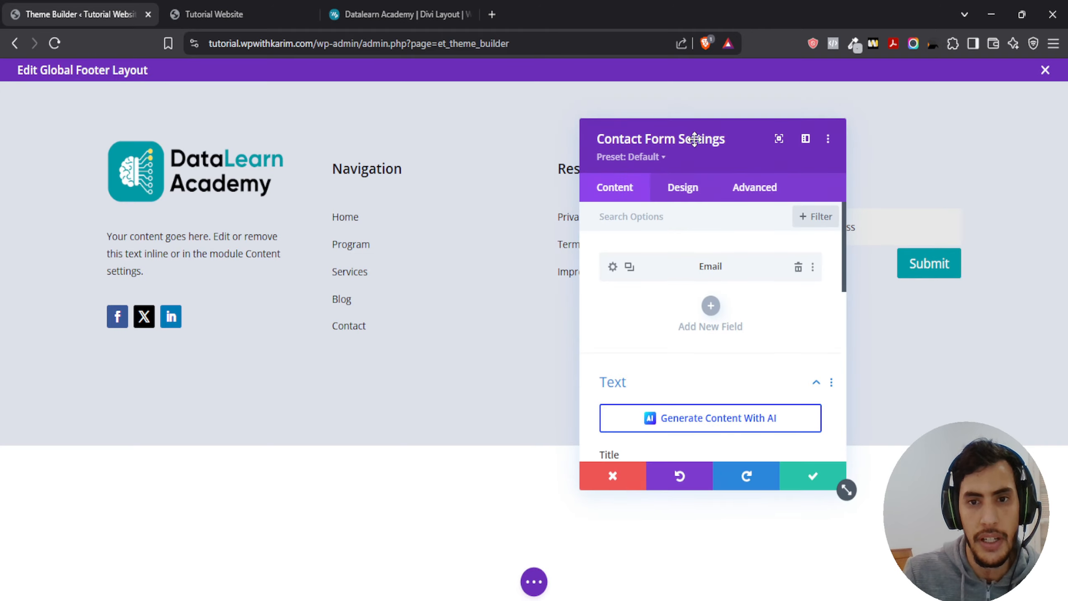
left_click_drag(695, 139, 364, 130)
left_click(282, 258)
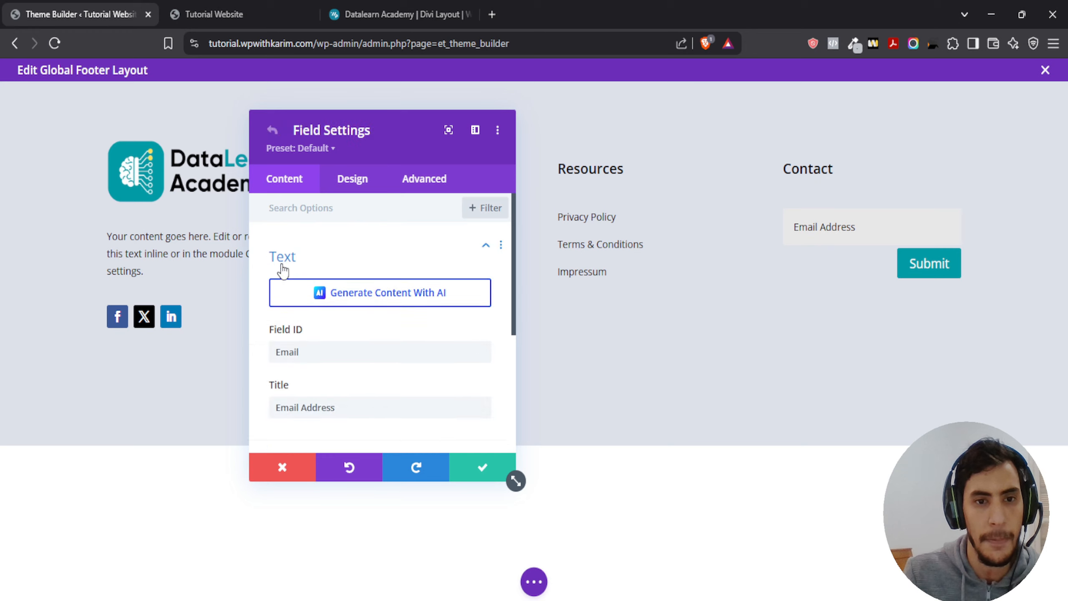
left_click(354, 188)
left_click(286, 250)
left_click(291, 248)
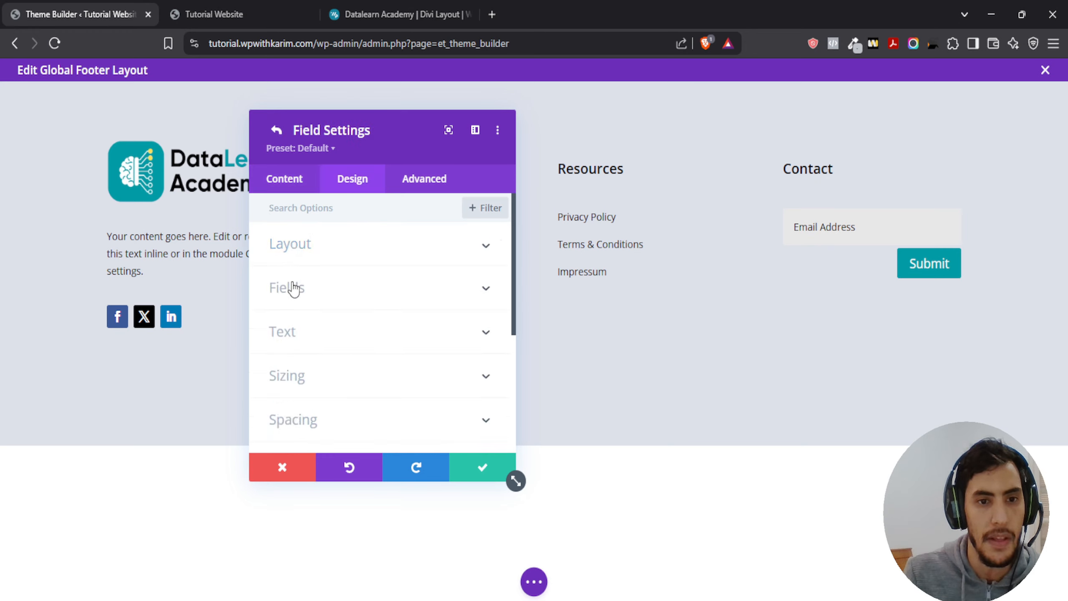
left_click(290, 288)
left_click(336, 272)
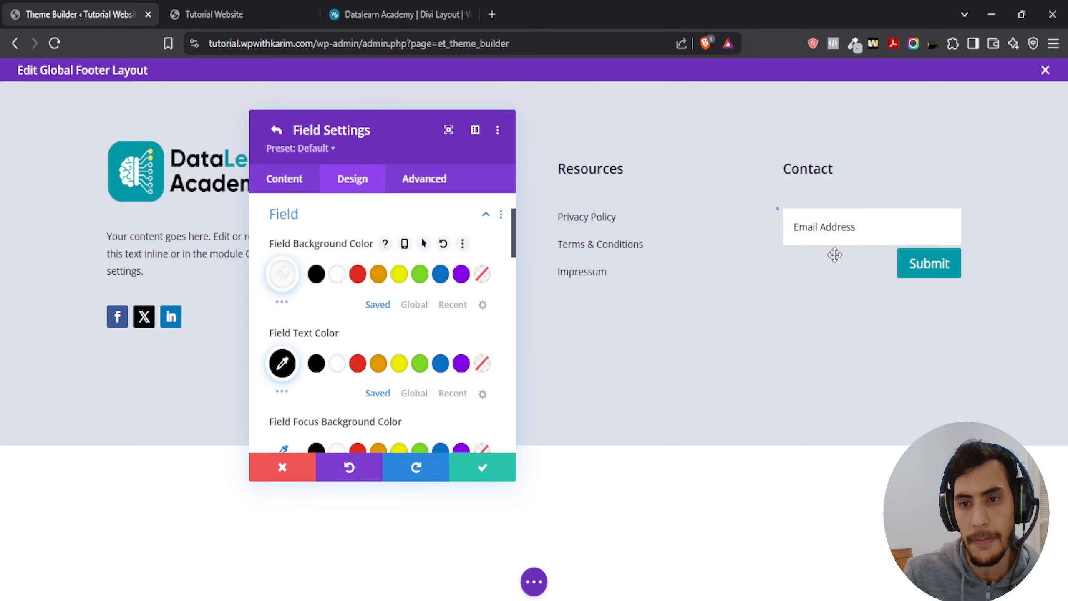
left_click(470, 477)
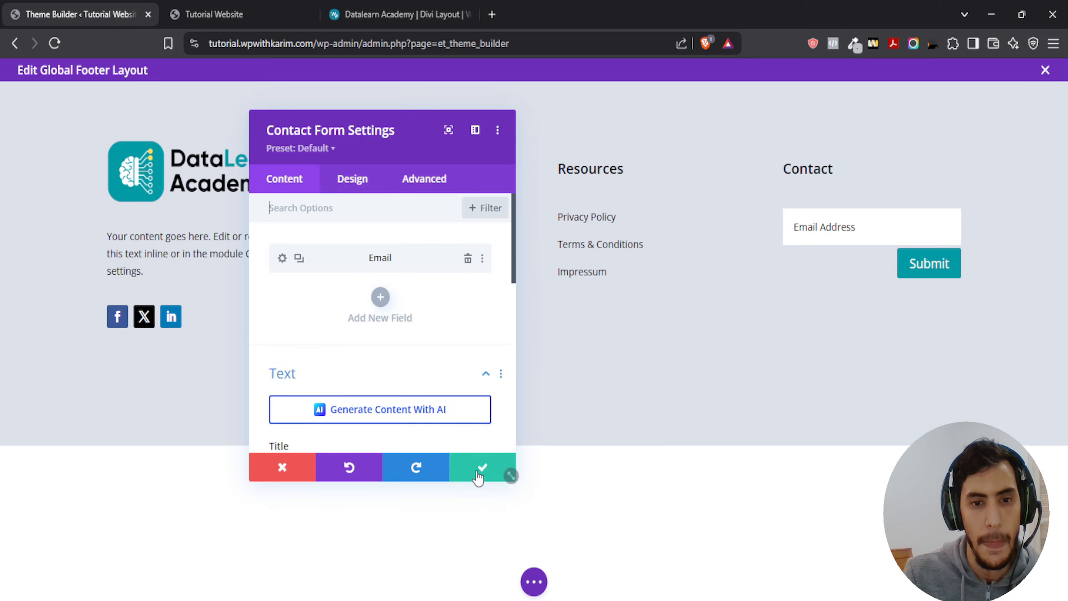
left_click(478, 470)
- Save the global footer layout, close its editor, and save the Theme Builder changes
left_click(531, 581)
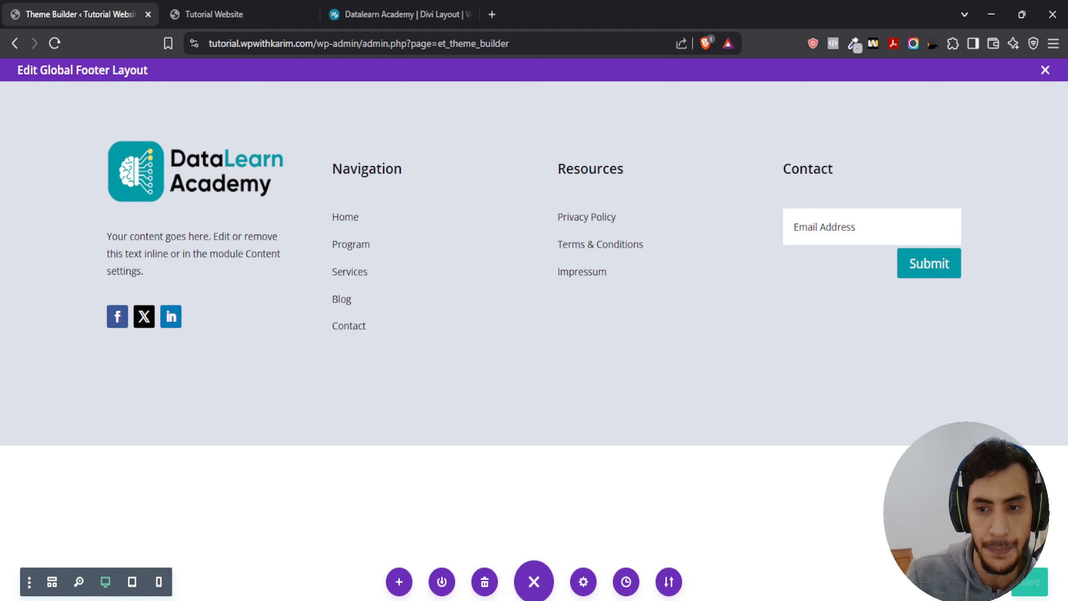
left_click(1029, 582)
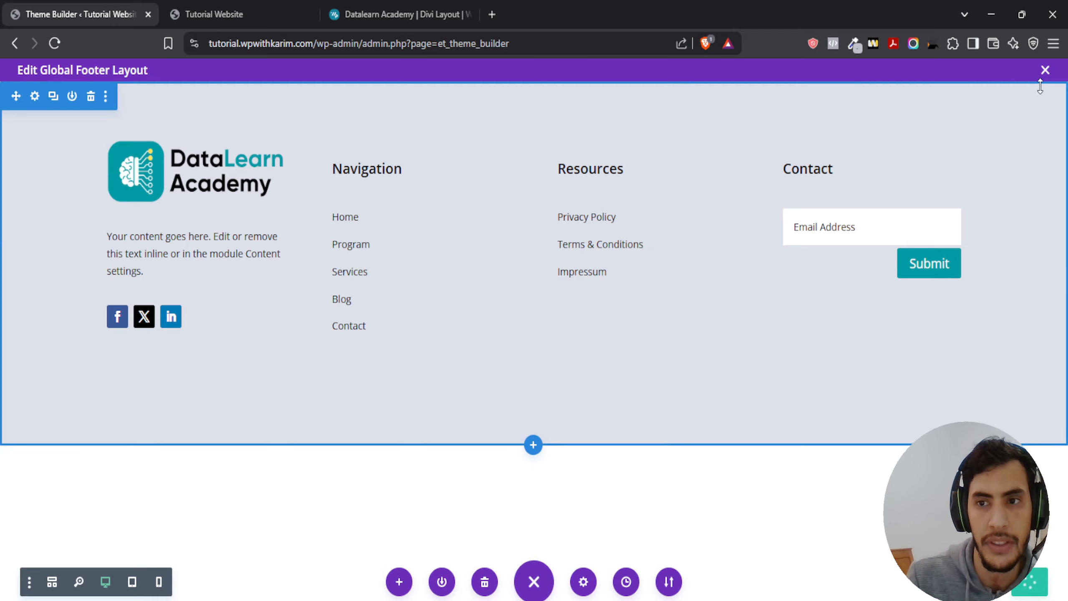
left_click(1046, 71)
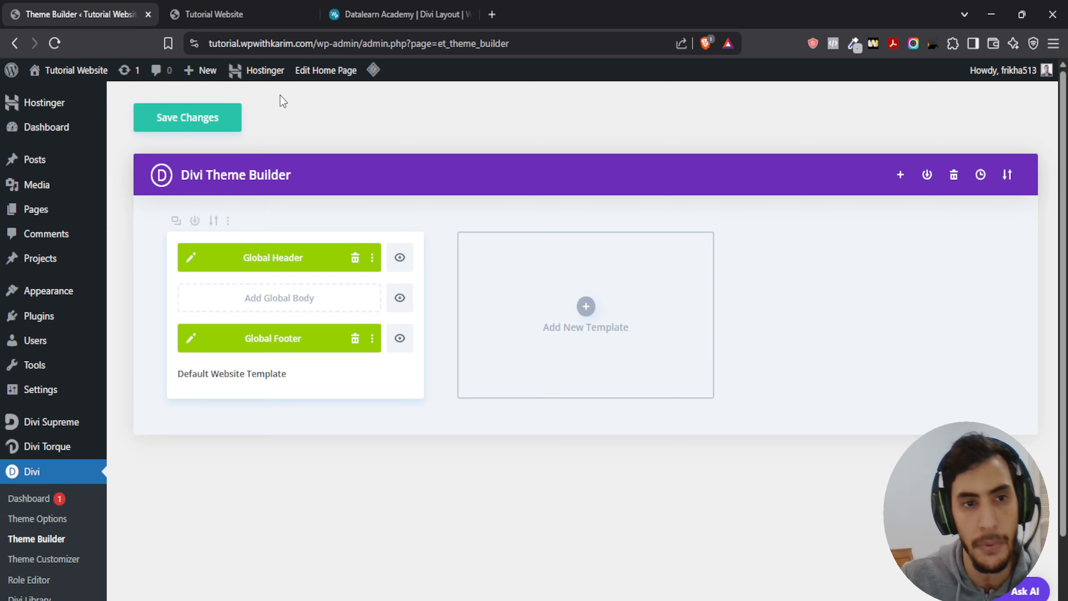
left_click(178, 124)
- Reload the Tutorial Website homepage and examine the new footer at the end of the page
left_click(231, 12)
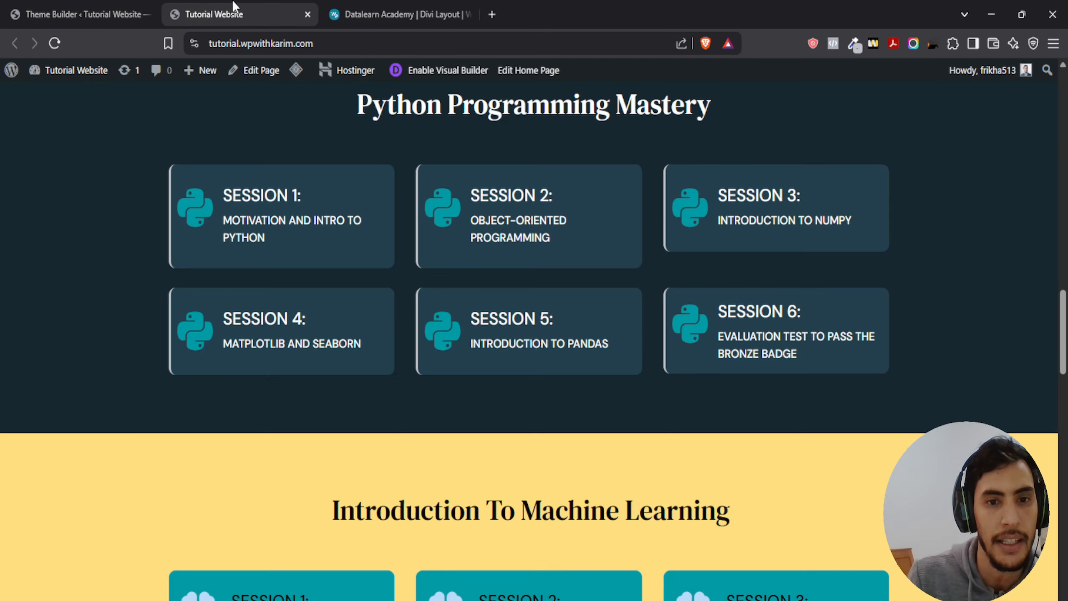
scroll(477, 298, "down", 10)
scroll(509, 356, "down", 3)
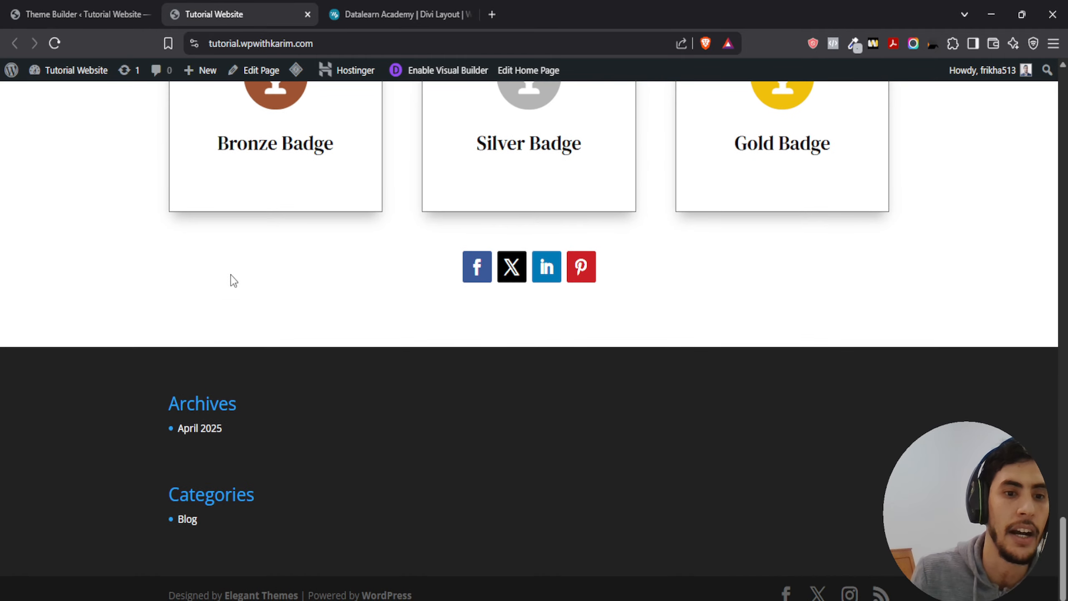
left_click(53, 47)
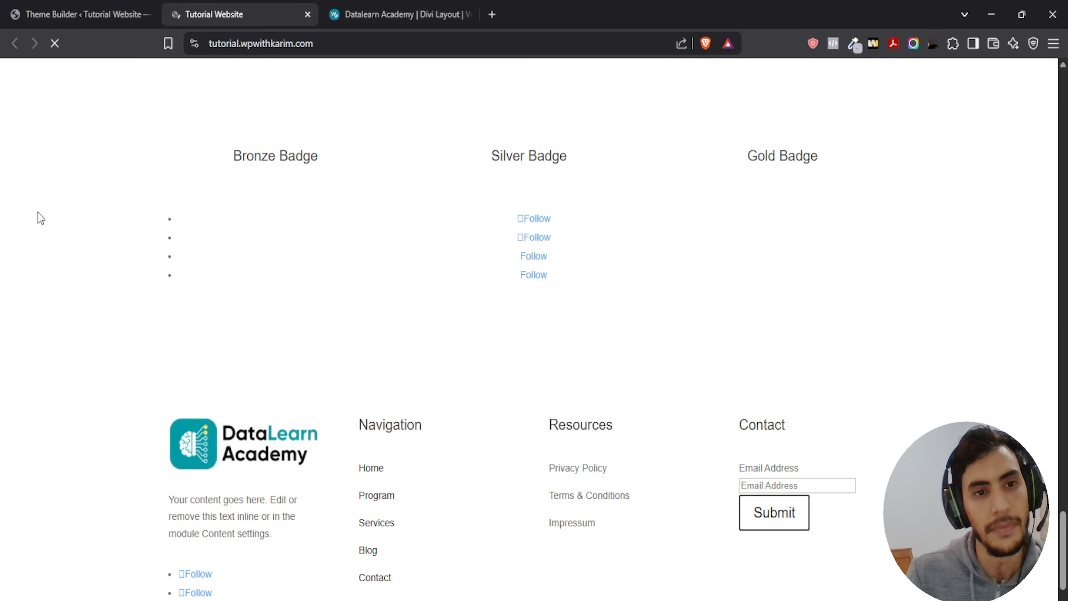
scroll(48, 195, "down", 2)
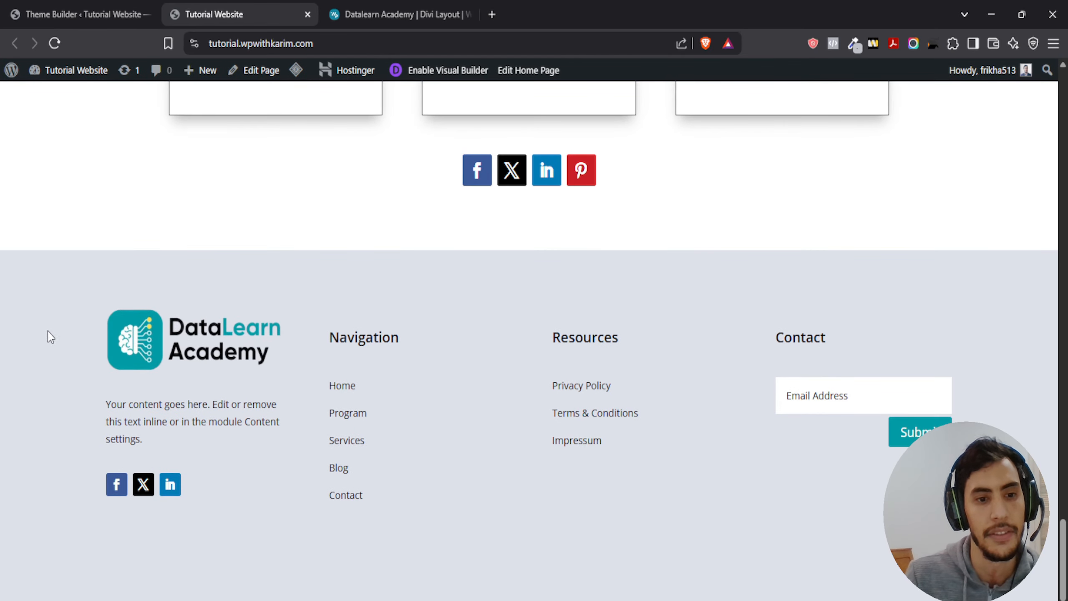